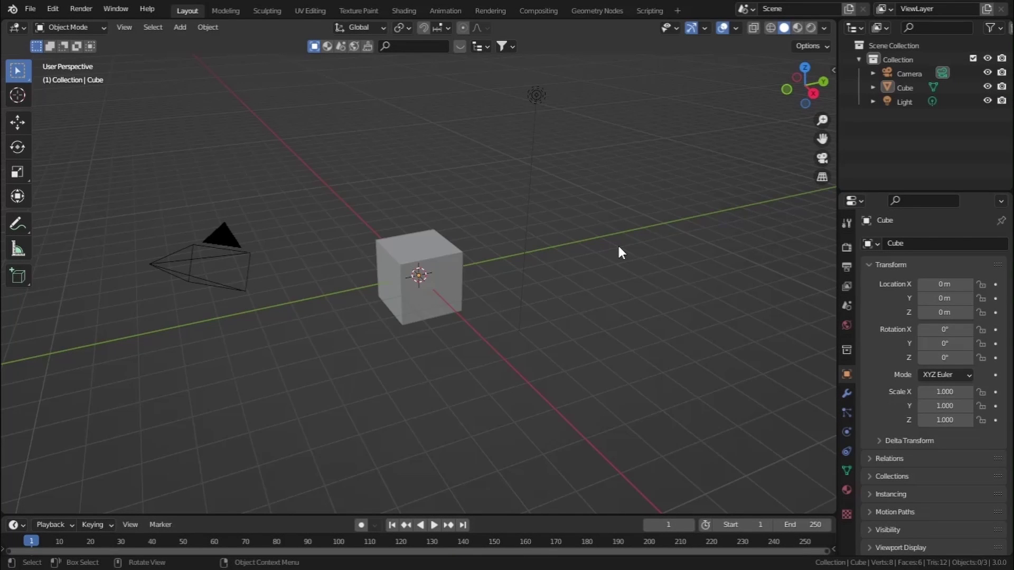
# Step: Delete all the default scene objects and add a mesh plane at the origin
pyautogui.press('a')
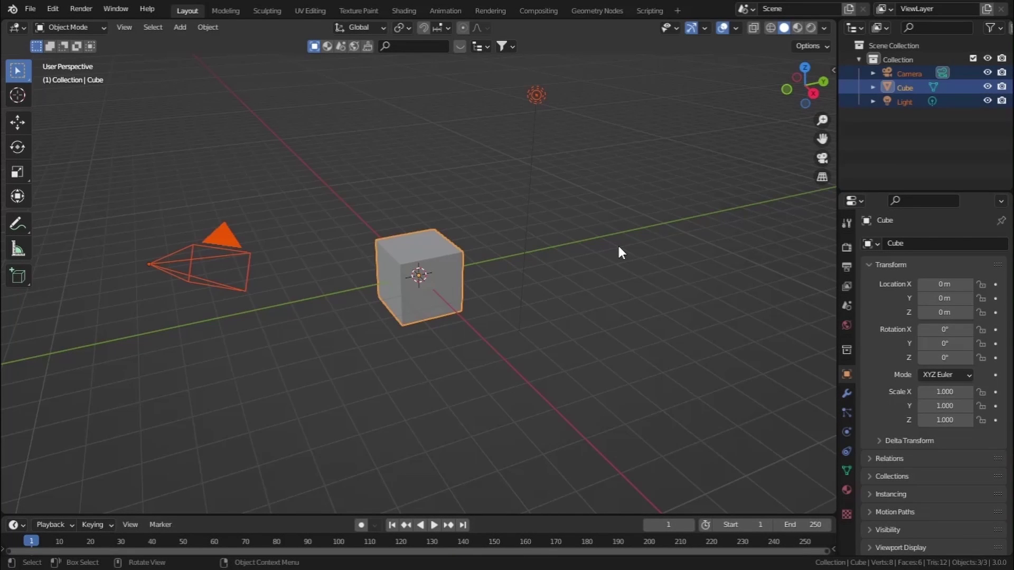
pyautogui.press('Delete')
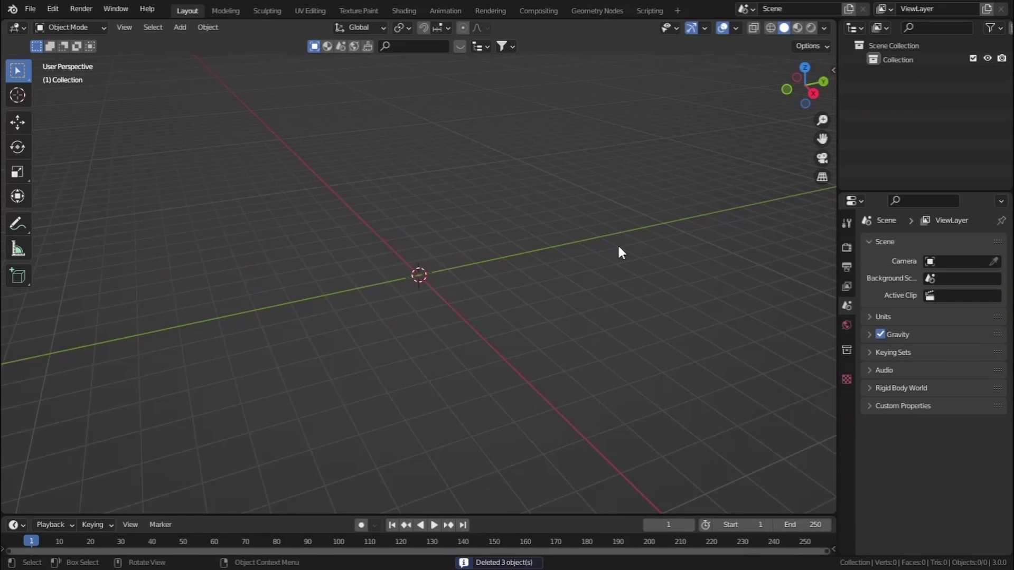
pyautogui.click(191, 31)
pyautogui.moveTo(195, 44)
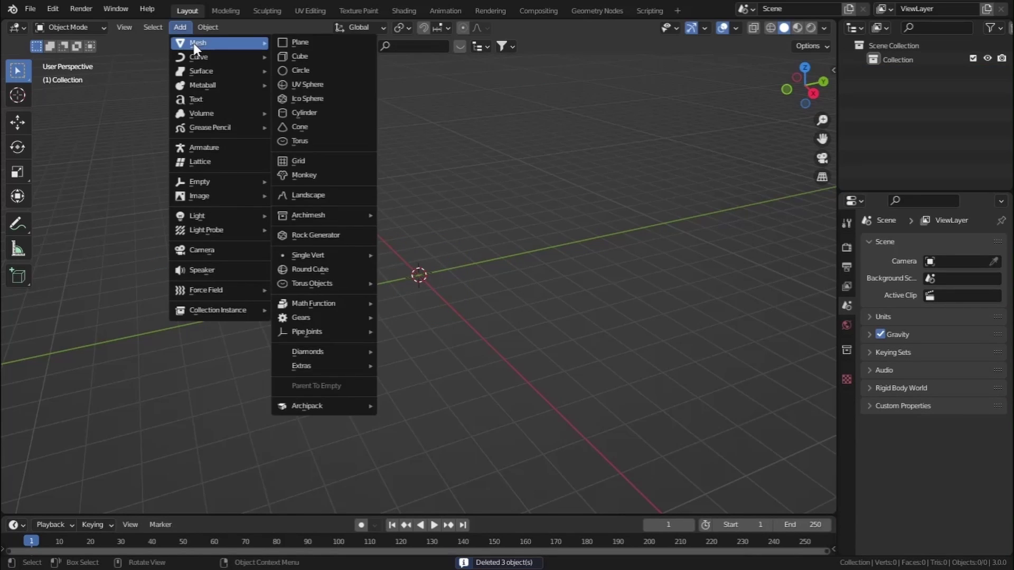
pyautogui.click(297, 41)
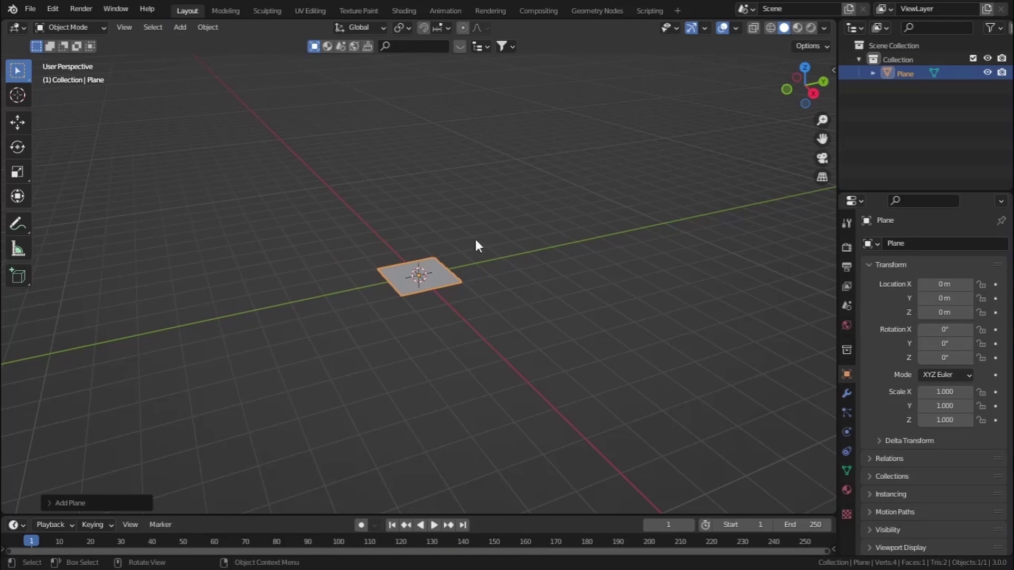
# Step: Scale the plane up uniformly to about 9.92
pyautogui.press('s')
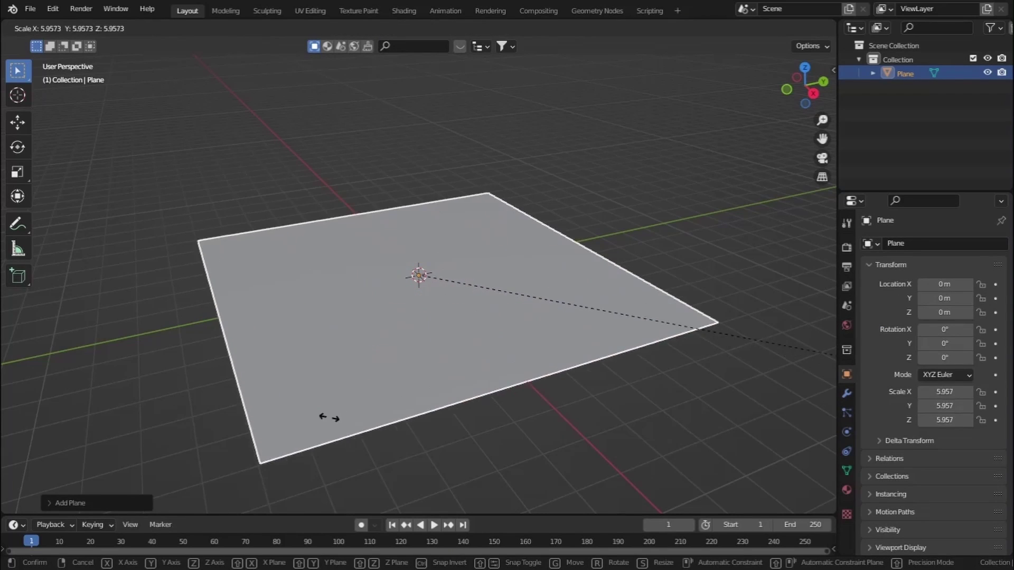
pyautogui.click(827, 414)
pyautogui.scroll(-4, 489, 255)
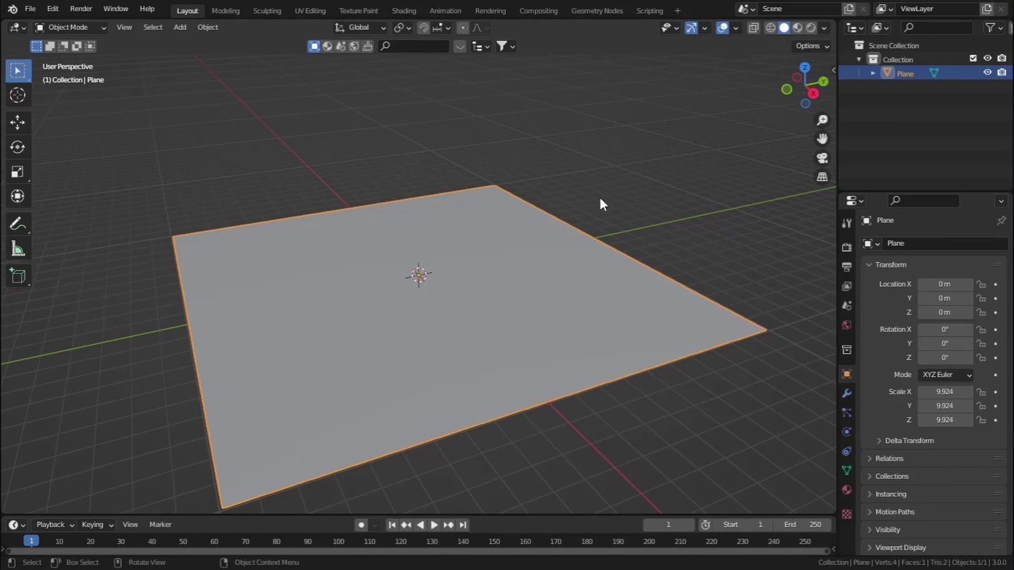
# Step: In Edit Mode, extrude the plane's far edge on the positive Y side straight up along Z by about 25 m
pyautogui.press('Tab')
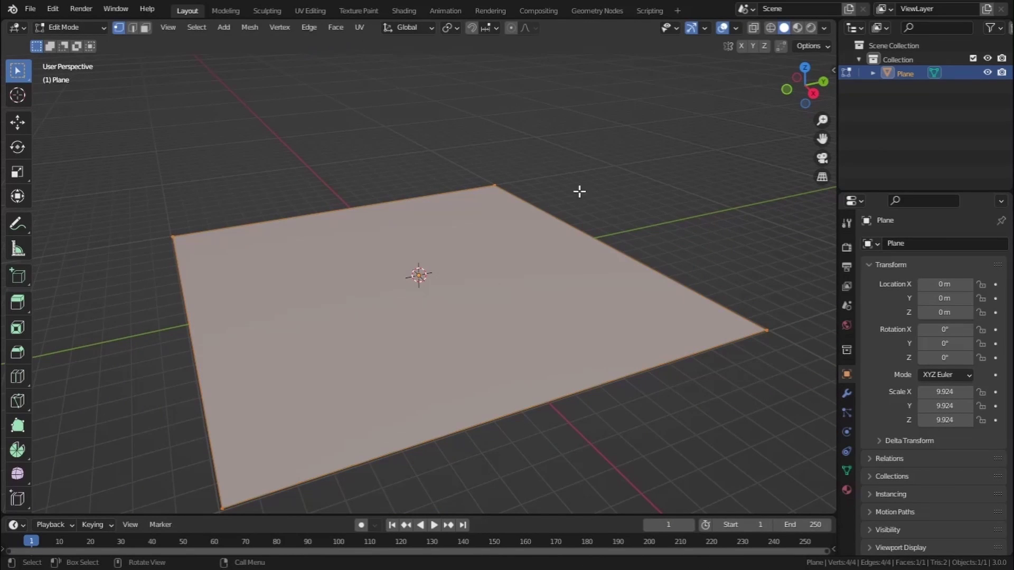
pyautogui.click(133, 29)
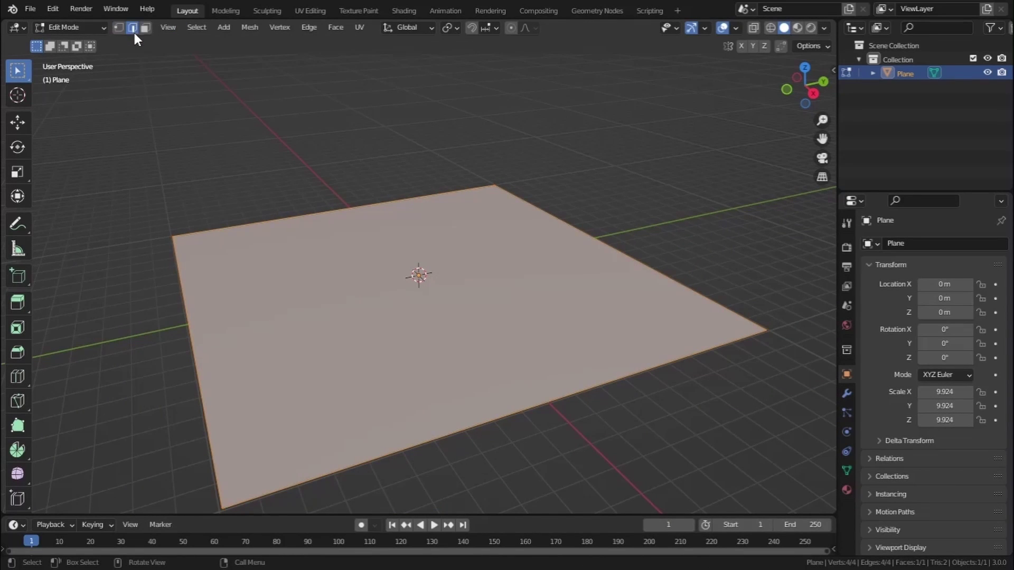
pyautogui.click(593, 237)
pyautogui.press('e')
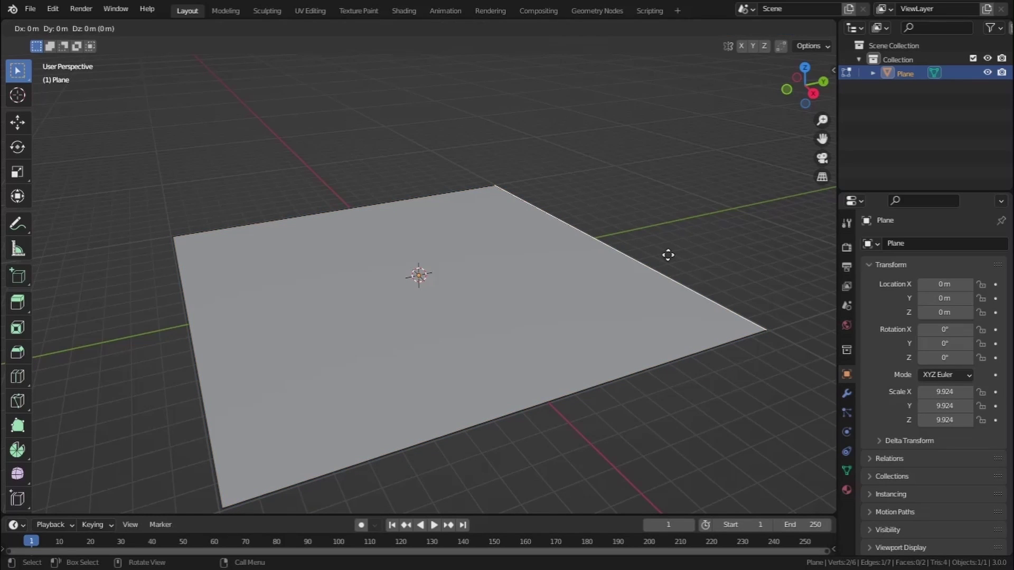
pyautogui.press('z')
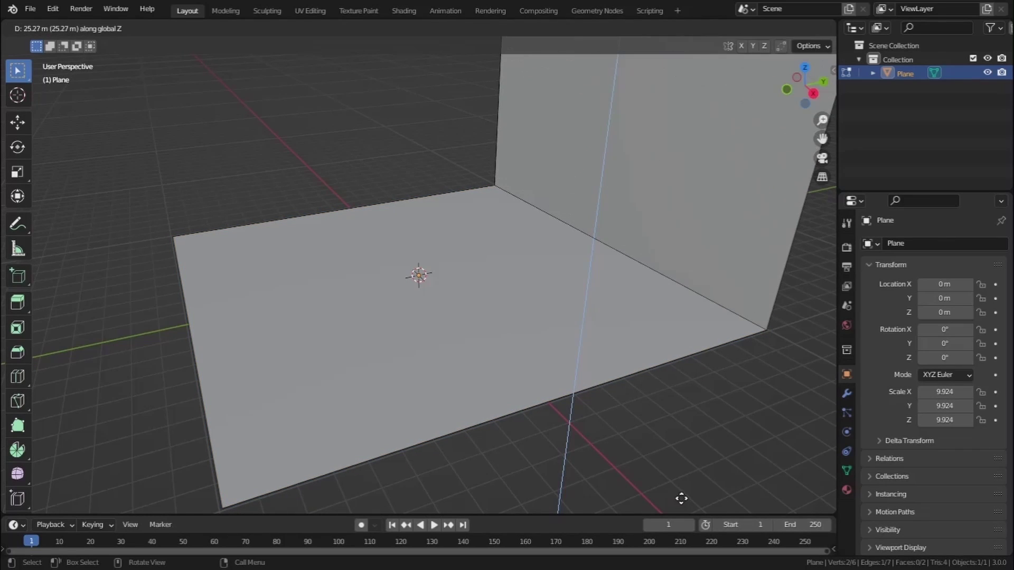
pyautogui.click(681, 498)
# Step: Bevel the fold edge between floor and wall with 25 segments and a width of about 0.345 m
pyautogui.click(663, 277)
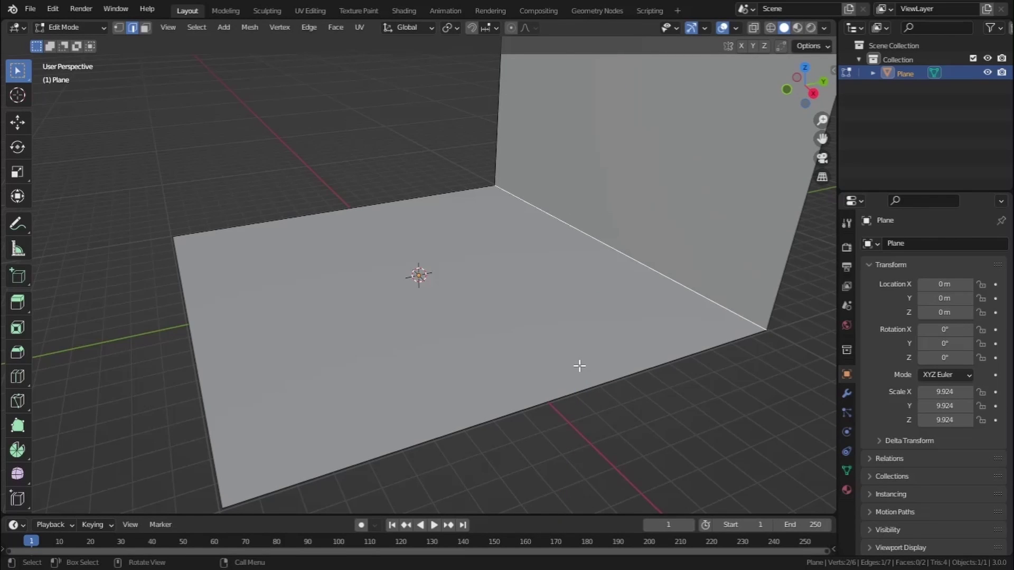
pyautogui.hotkey('ctrl', 'b')
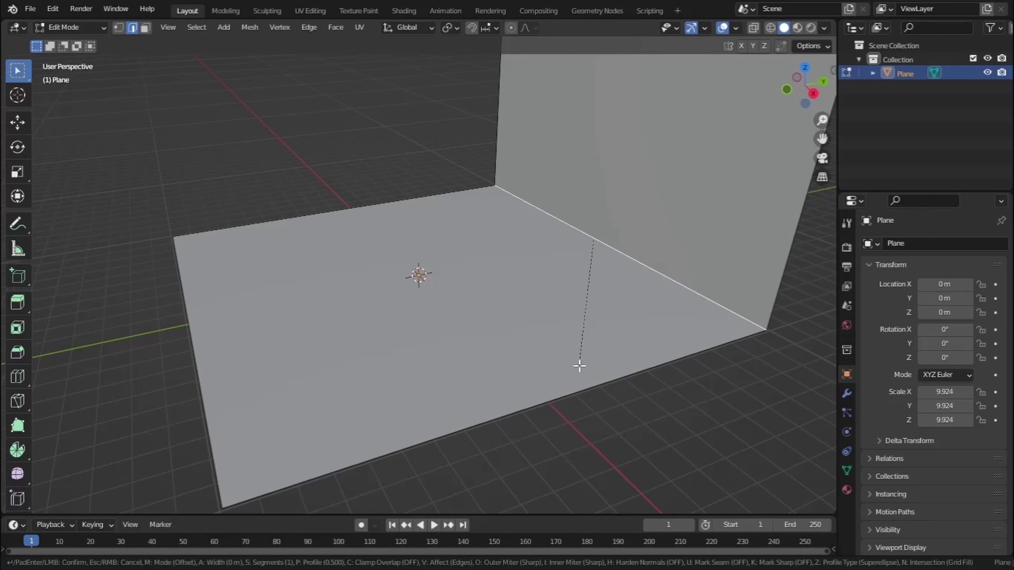
pyautogui.scroll(11, 508, 417)
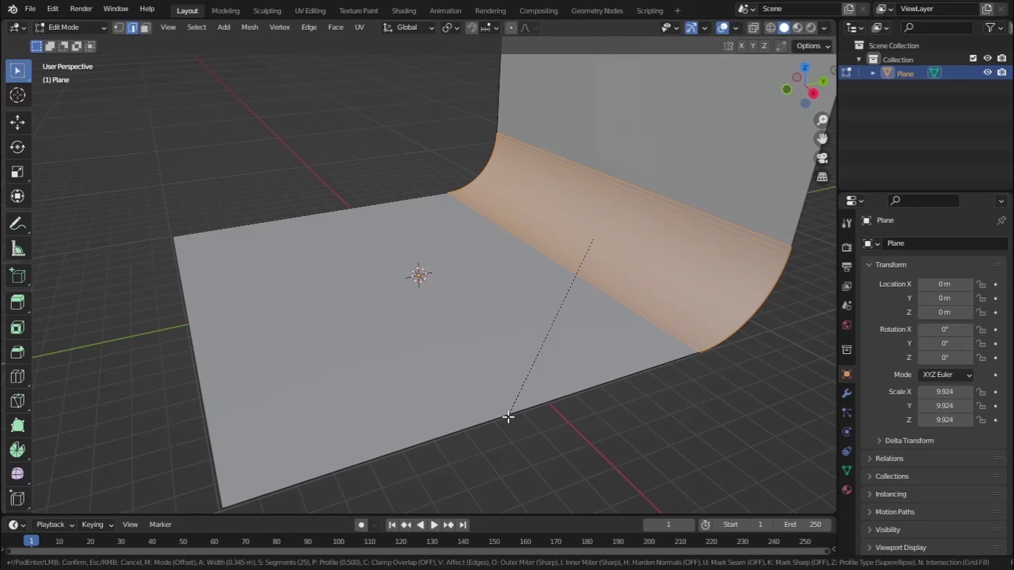
pyautogui.click(508, 417)
# Step: Return to Object Mode and apply smooth shading to the curved backdrop
pyautogui.click(93, 29)
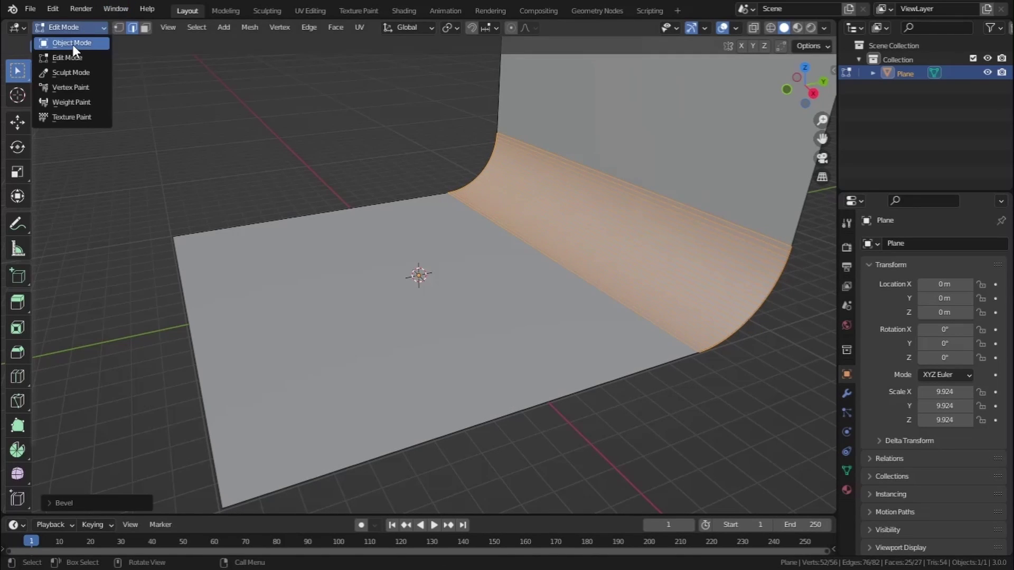
pyautogui.click(71, 44)
pyautogui.rightClick(581, 243)
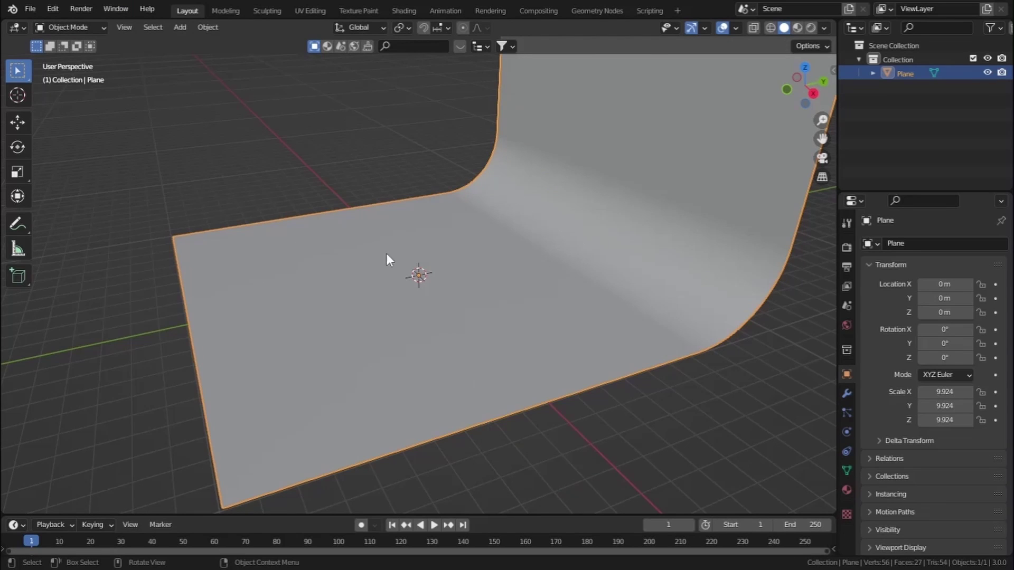
# Step: Add a Monkey mesh at the origin on the backdrop floor
pyautogui.moveTo(374, 217); pyautogui.dragTo(415, 369, button='middle')
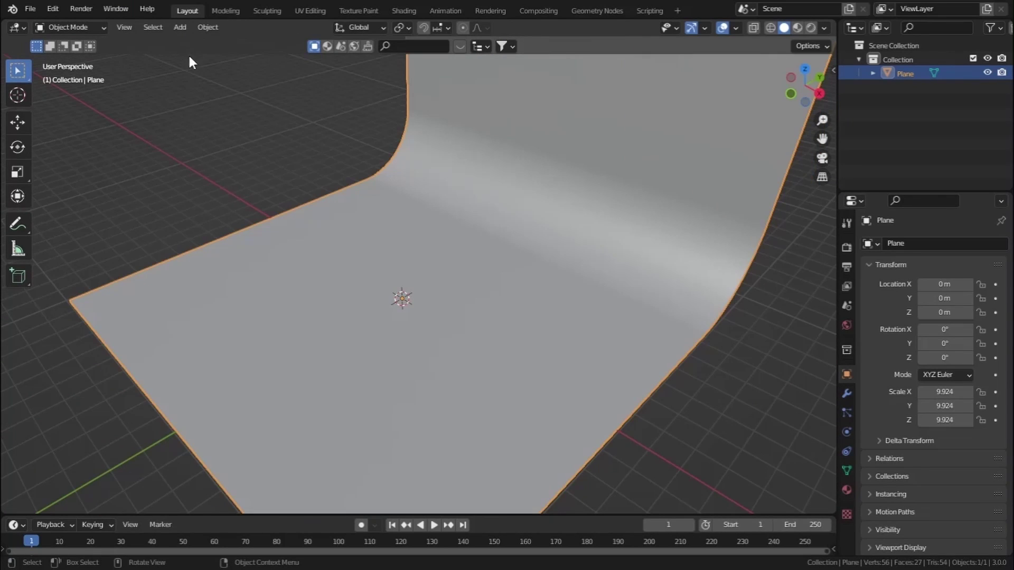
pyautogui.click(179, 30)
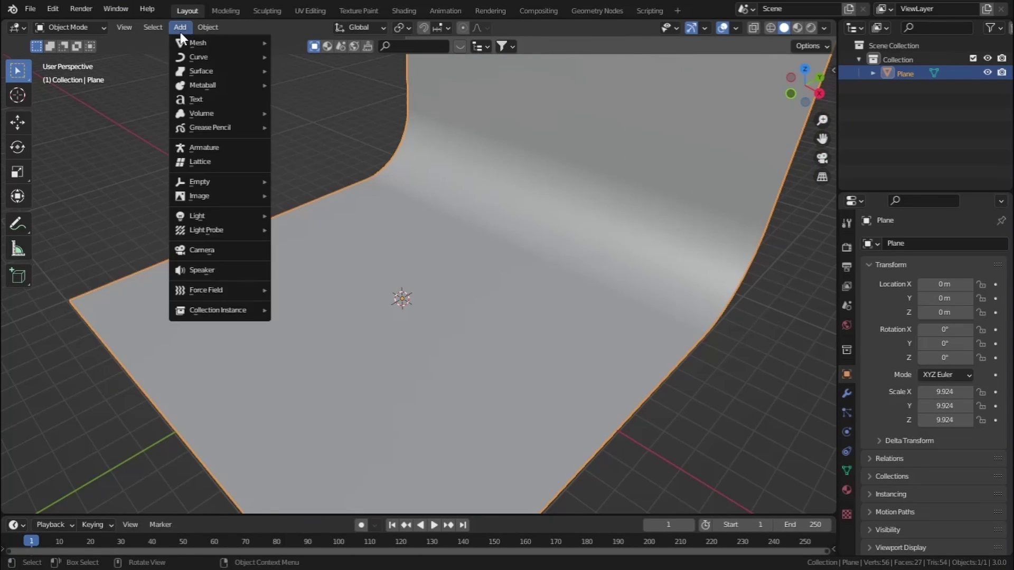
pyautogui.moveTo(191, 45)
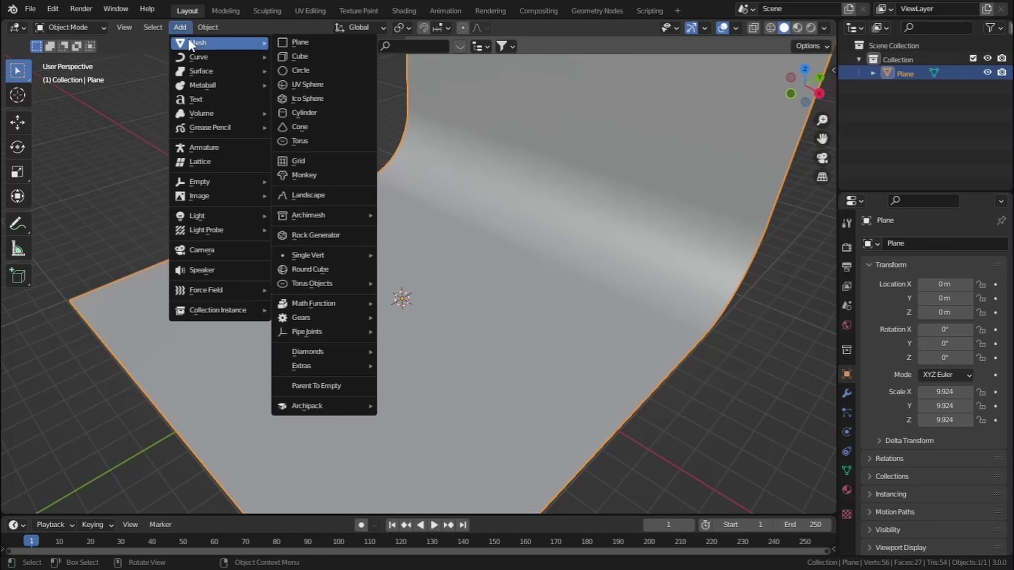
pyautogui.click(319, 175)
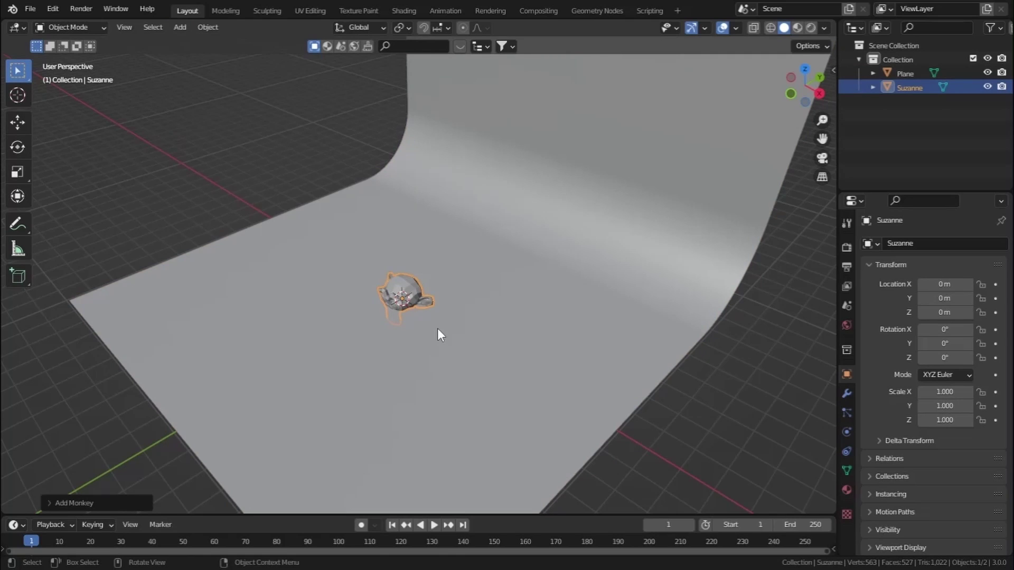
# Step: From the right side view, tilt the monkey head to about -35° around X and raise it about 0.56 m to rest on the floor
pyautogui.press('KP_3')
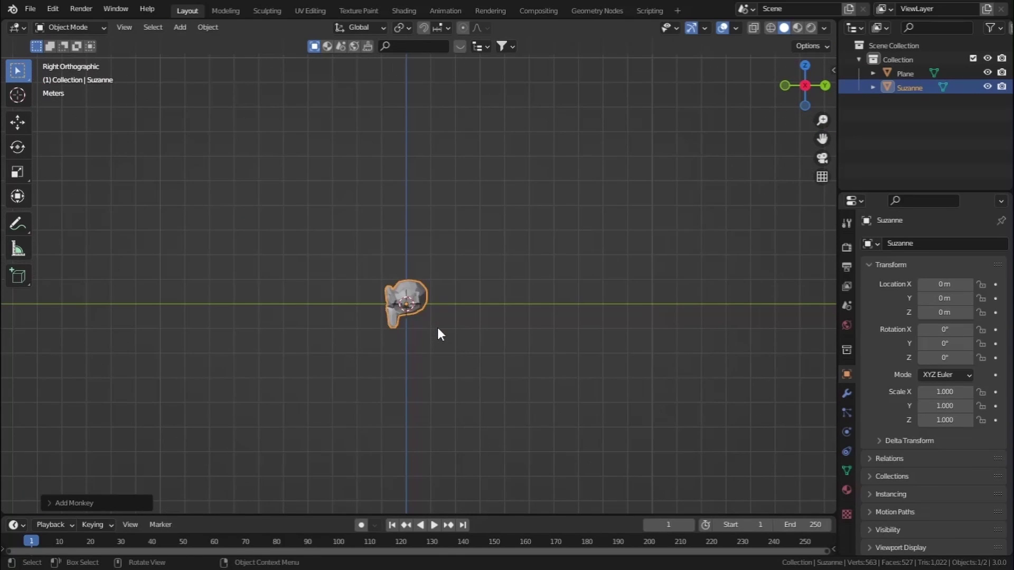
pyautogui.scroll(5, 428, 364)
pyautogui.press('r')
pyautogui.press('x')
pyautogui.press('g')
pyautogui.press('z')
pyautogui.press('r')
pyautogui.press('x')
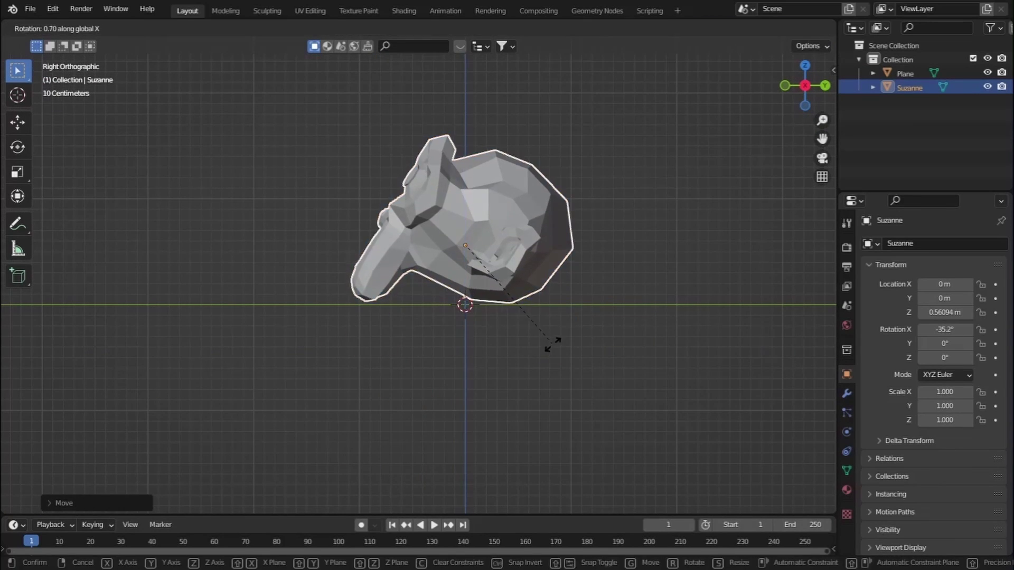
pyautogui.click(550, 345)
# Step: Add a Subdivision Surface modifier to the monkey head and set its viewport level to 2
pyautogui.moveTo(551, 344); pyautogui.dragTo(505, 300, button='middle')
pyautogui.press('KP_Decimal')
pyautogui.click(846, 394)
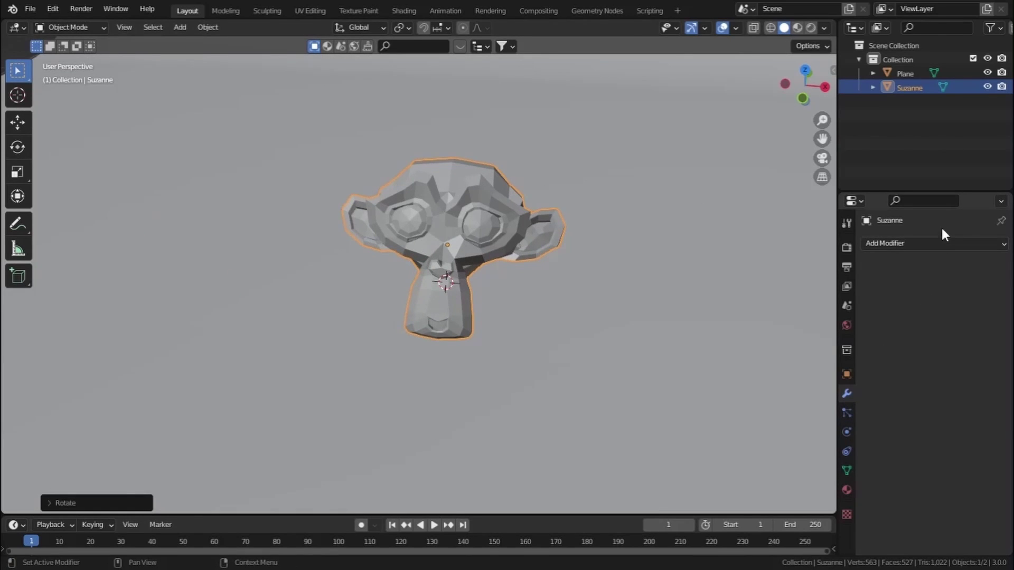
pyautogui.click(933, 243)
pyautogui.click(793, 487)
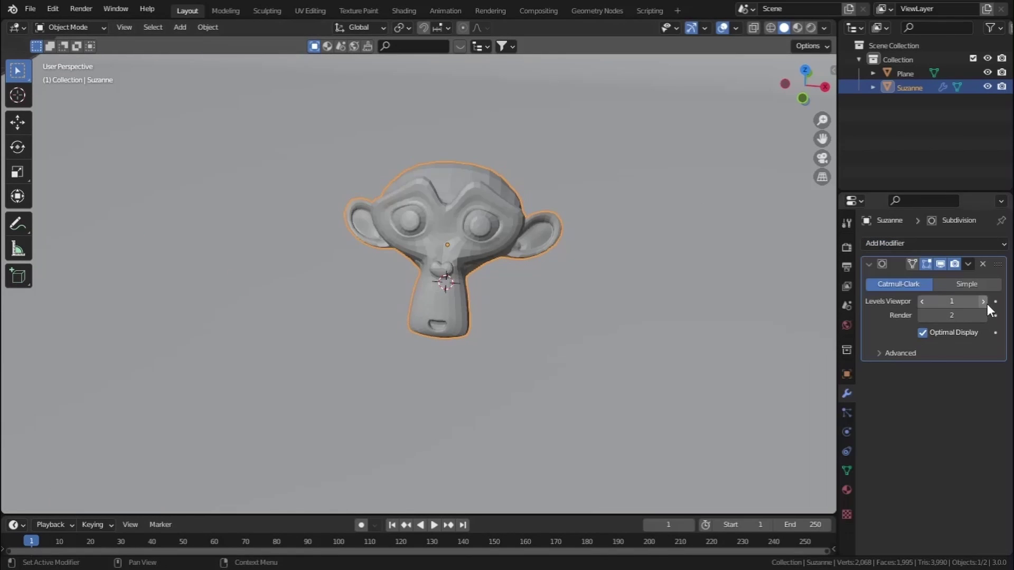
pyautogui.click(987, 299)
# Step: Apply the monkey head's Subdivision modifier and shade the mesh smooth
pyautogui.click(968, 264)
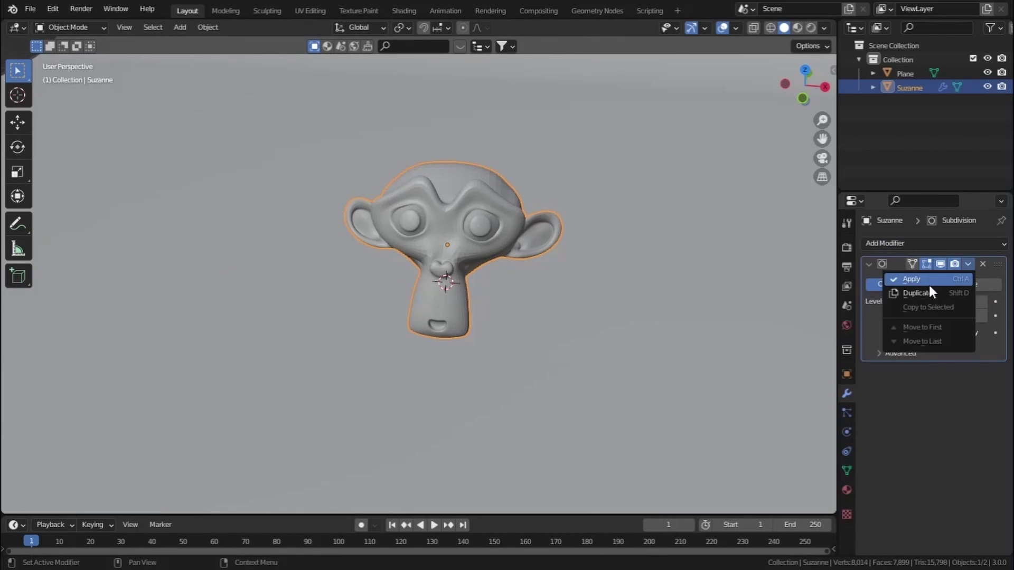
pyautogui.click(929, 285)
pyautogui.rightClick(444, 207)
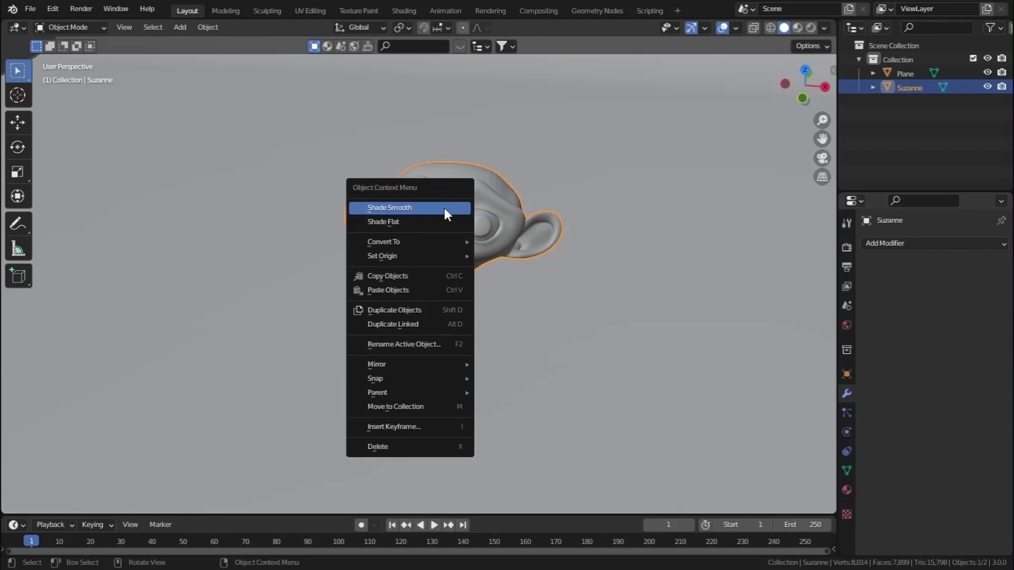
pyautogui.click(445, 208)
# Step: Add a camera to the scene and look through it
pyautogui.scroll(-5, 491, 210)
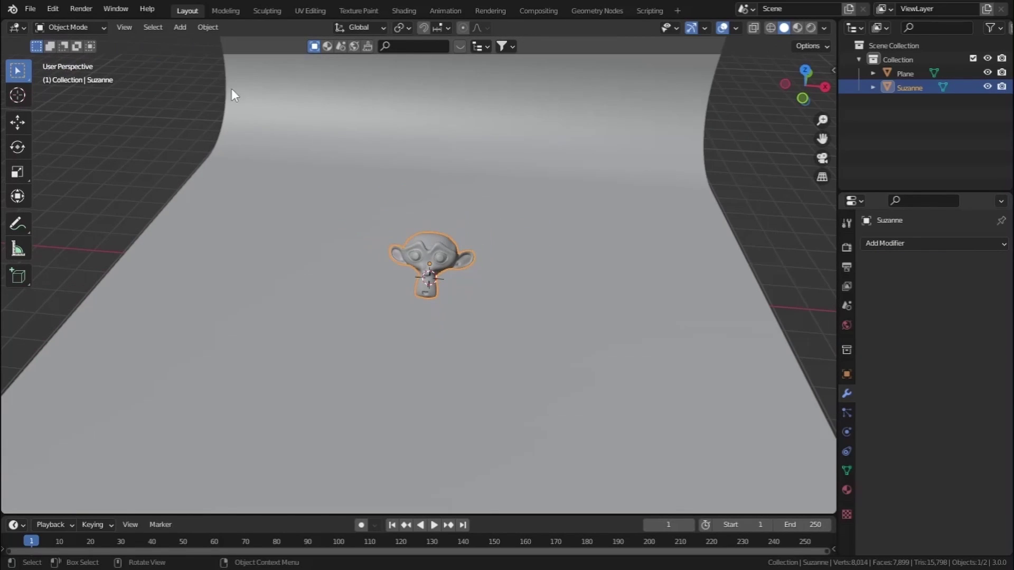
pyautogui.click(183, 30)
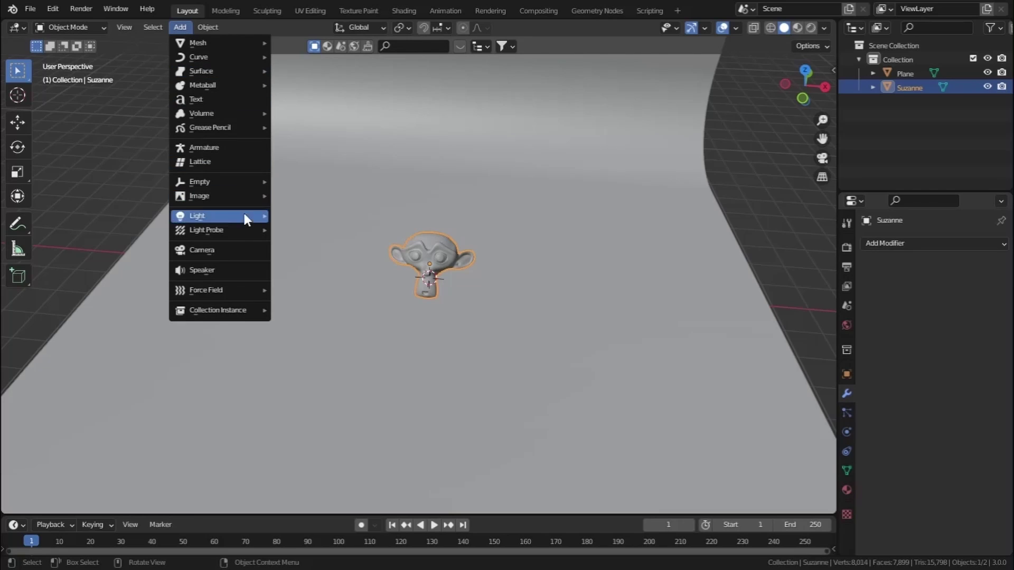
pyautogui.click(227, 247)
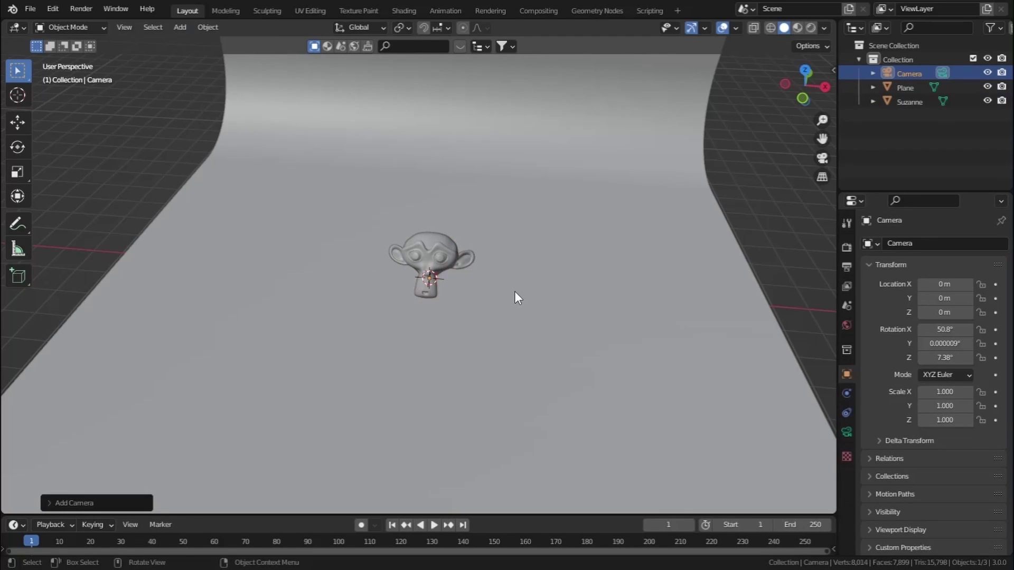
pyautogui.press('KP_0')
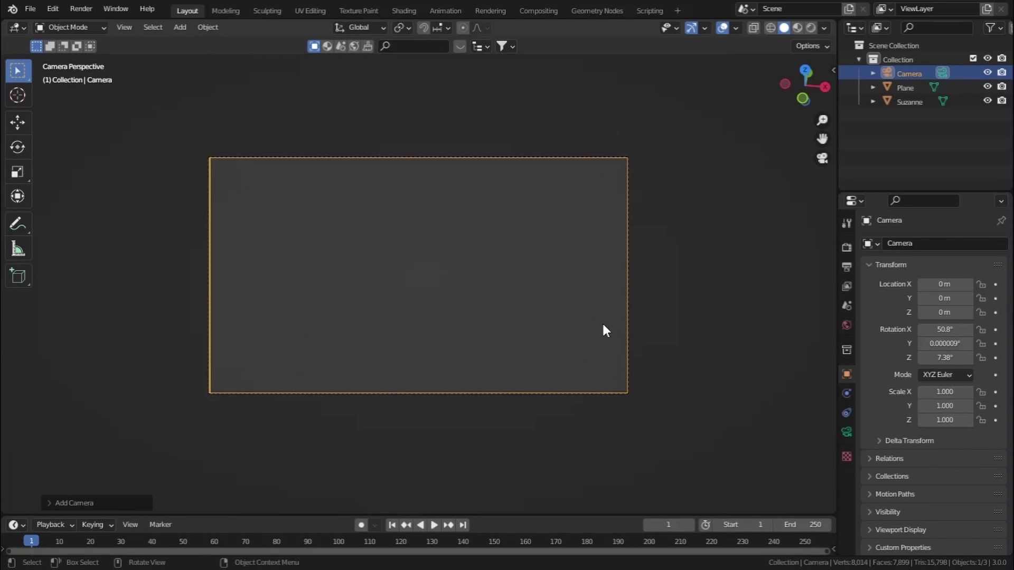
# Step: Rotate the camera around its local X axis to about 70°
pyautogui.press('r')
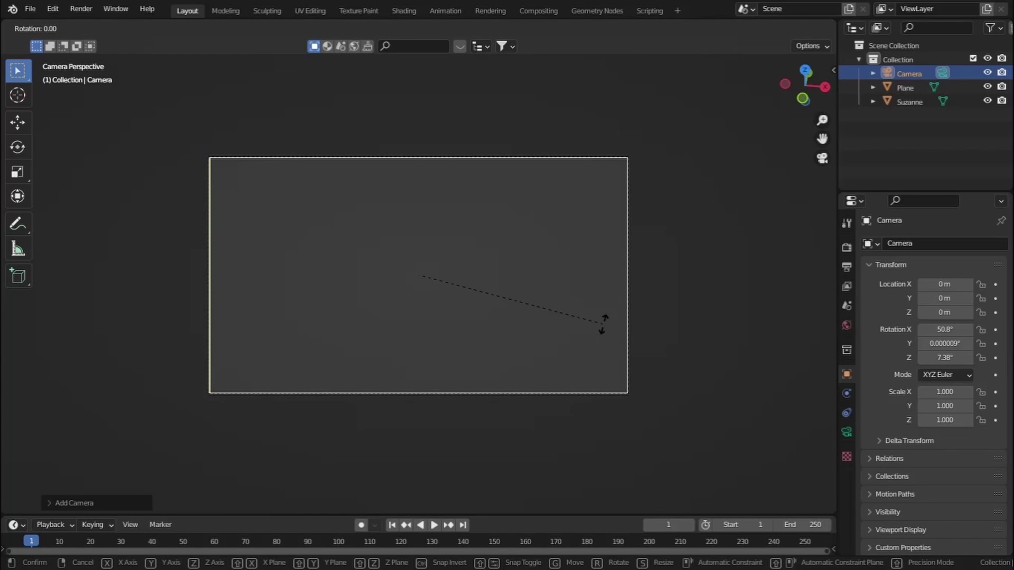
pyautogui.press('x')
pyautogui.press('x')
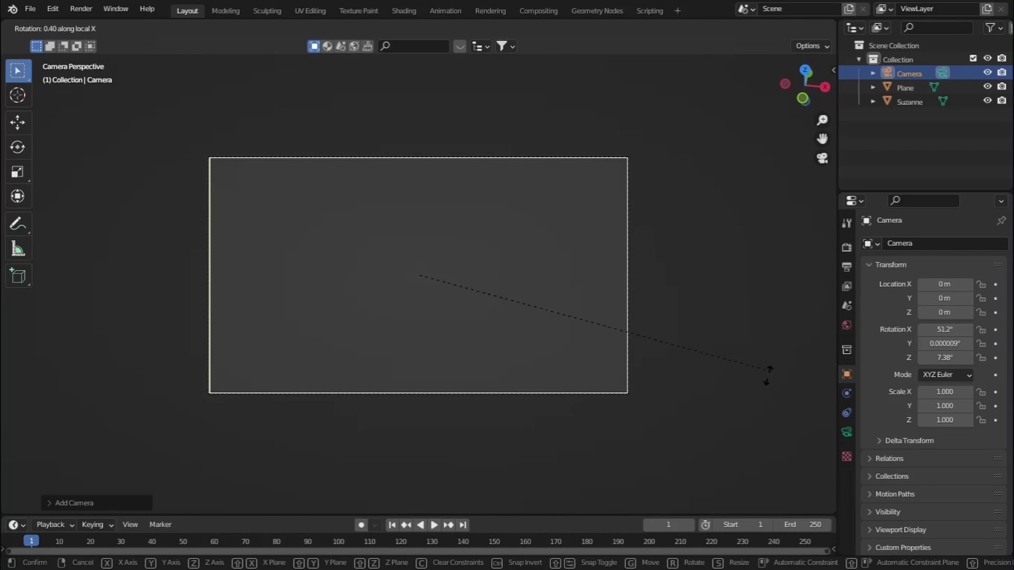
pyautogui.click(674, 452)
# Step: Raise the camera about 1.92 m along the Z axis
pyautogui.press('g')
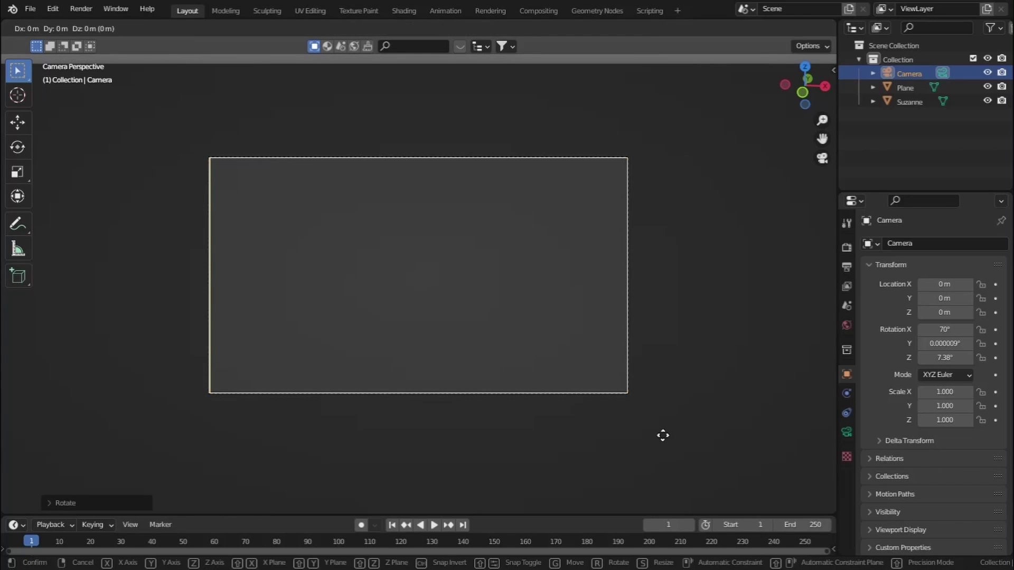
pyautogui.press('z')
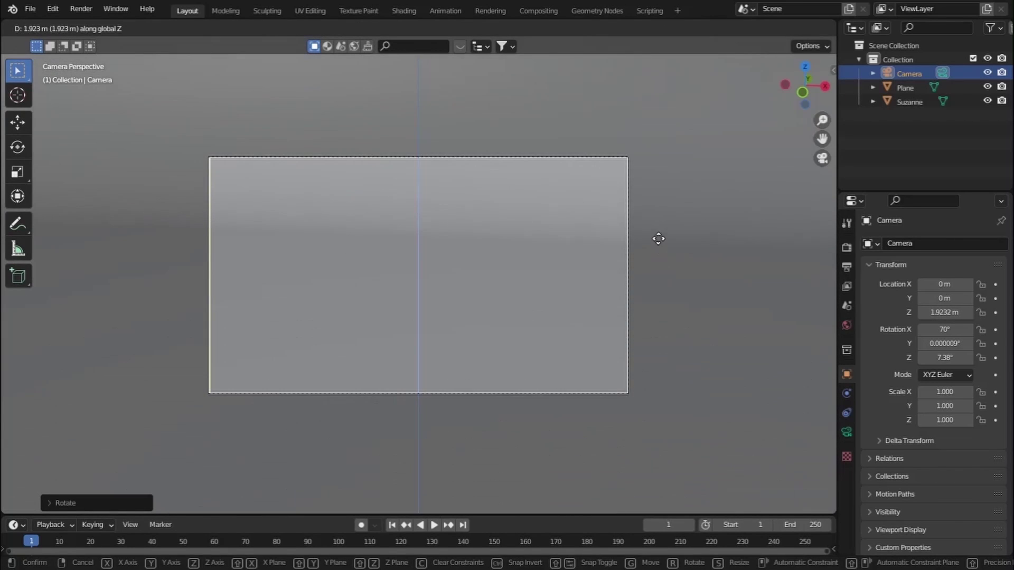
pyautogui.click(658, 239)
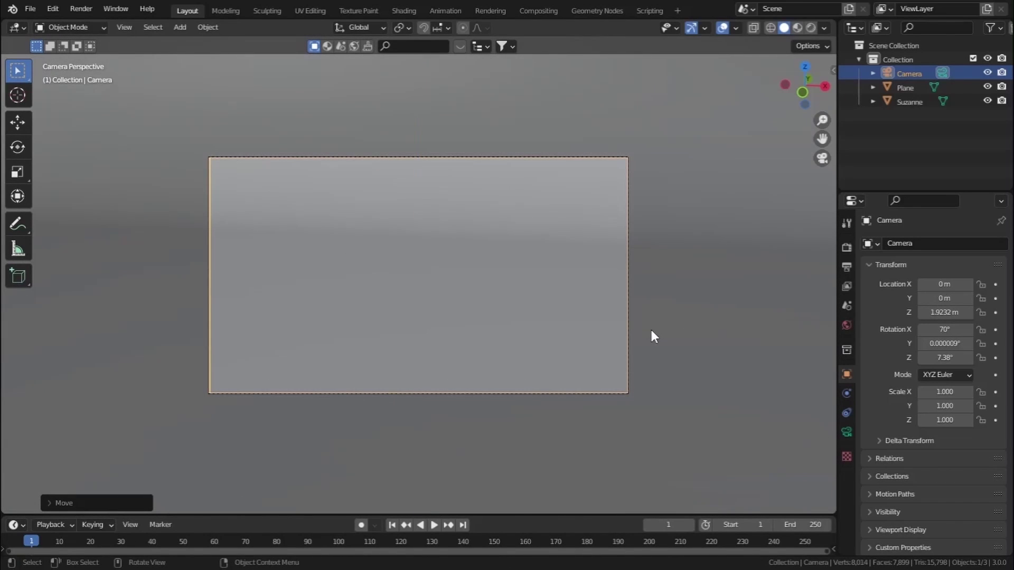
# Step: Move the camera back along its local Z axis to about Y -10.4 m and lower it to about Z 3.9 m
pyautogui.press('g')
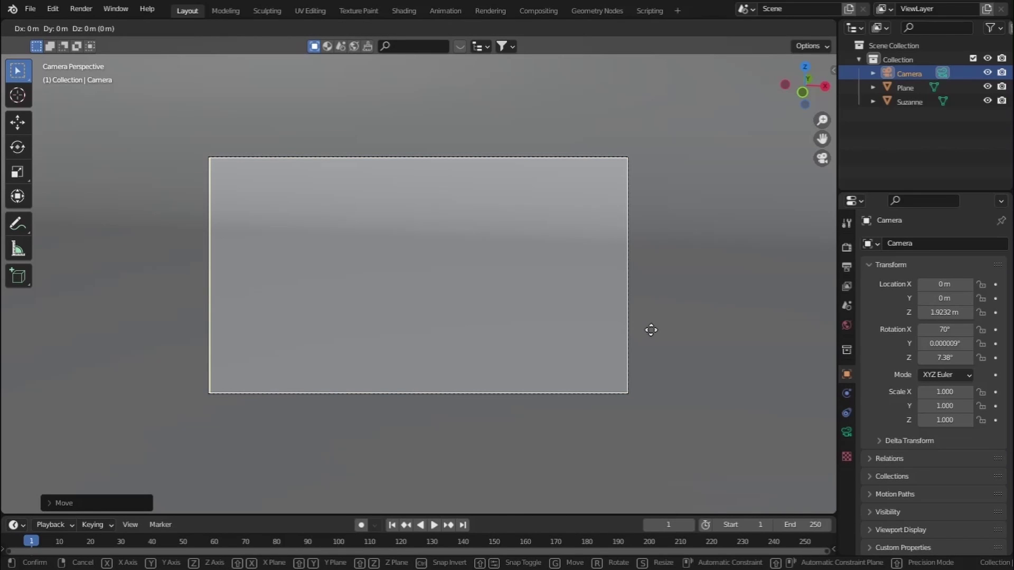
pyautogui.press('z')
pyautogui.press('z')
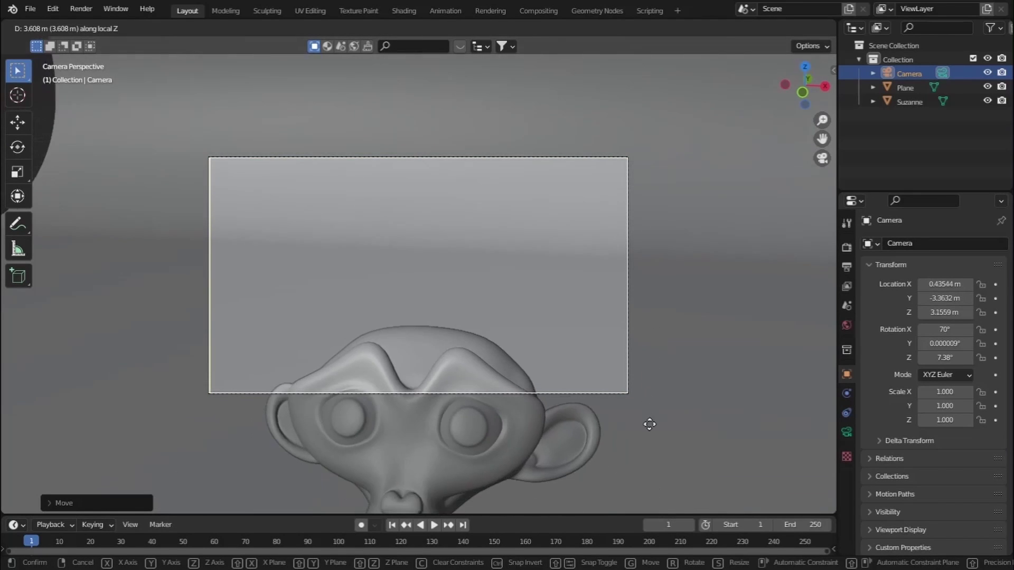
pyautogui.click(648, 494)
pyautogui.press('g')
pyautogui.press('z')
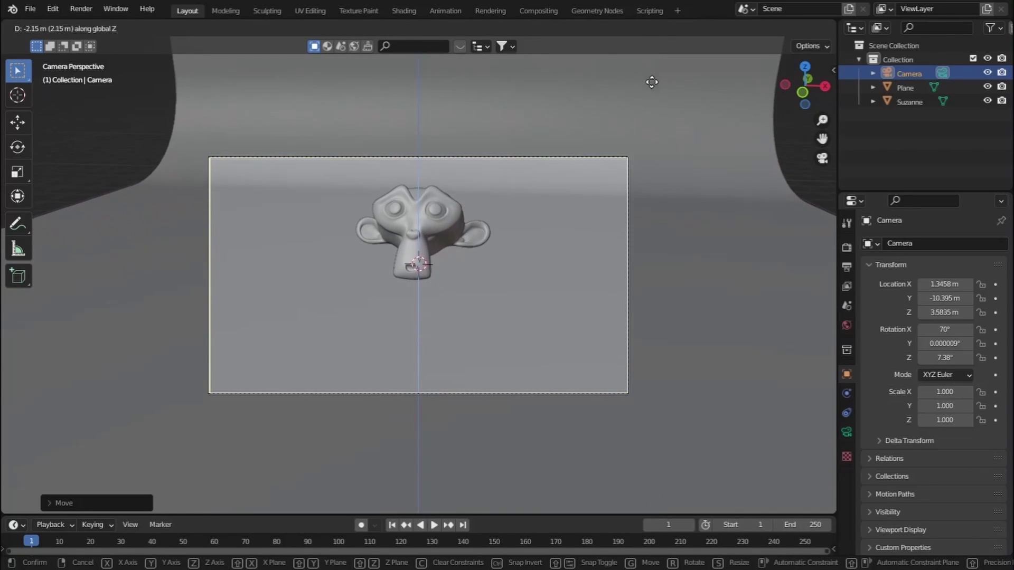
pyautogui.click(650, 53)
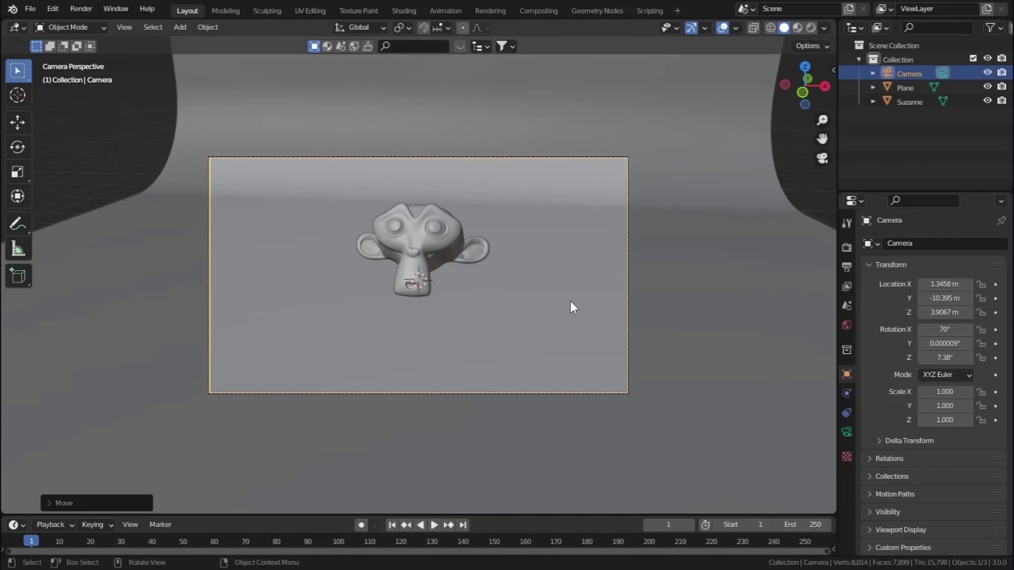
# Step: Turn the camera to about 2.13° around Z and reposition it at about X 0.65 m and Z 3 m
pyautogui.press('r')
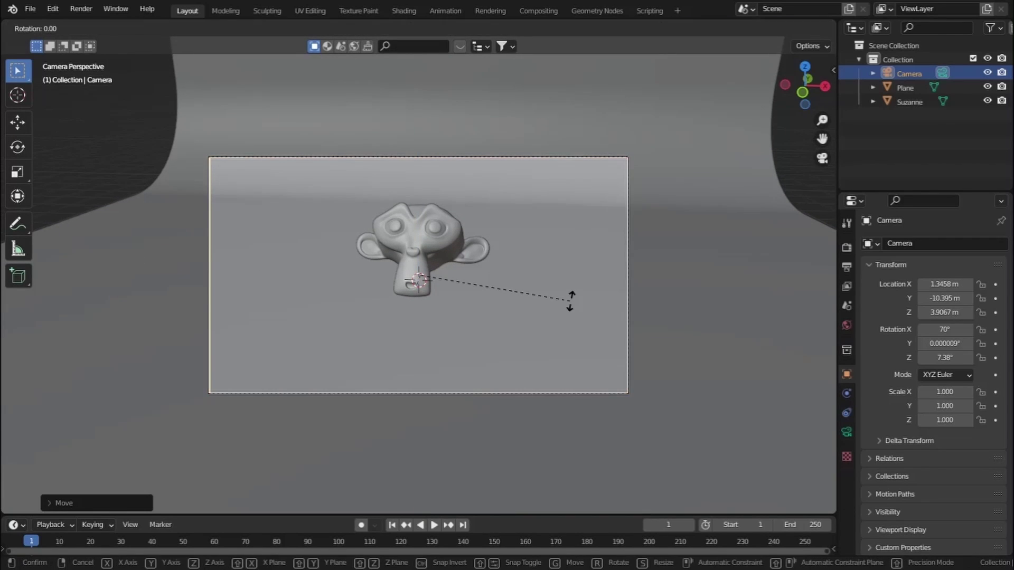
pyautogui.press('x')
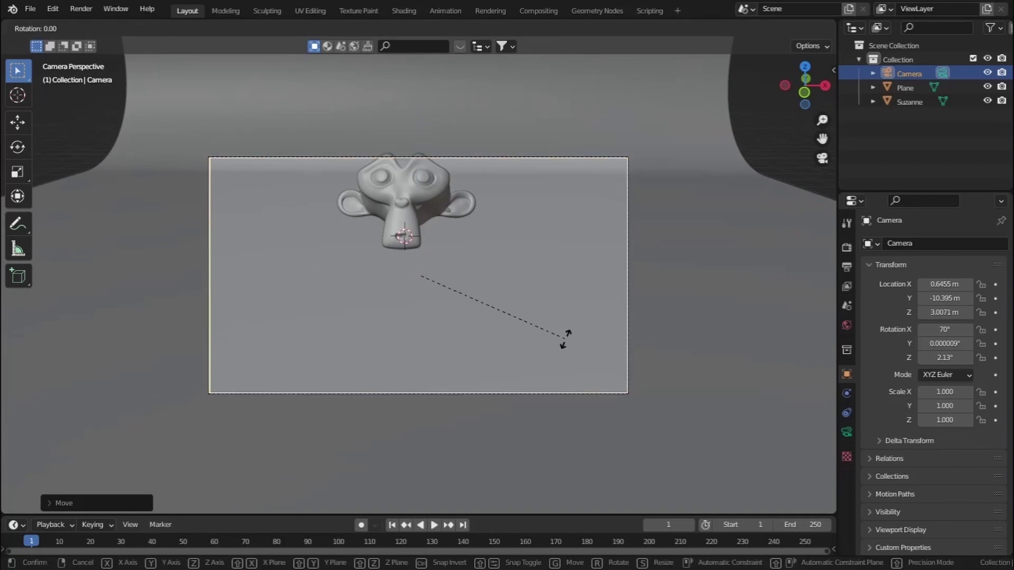
pyautogui.click(567, 339)
pyautogui.press('g')
pyautogui.press('z')
pyautogui.click(566, 338)
# Step: Tilt the camera to about 78.4° around X and reframe the monkey head from about Y -8.25 m and Z 2.24 m
pyautogui.hotkey('ctrl', 'z')
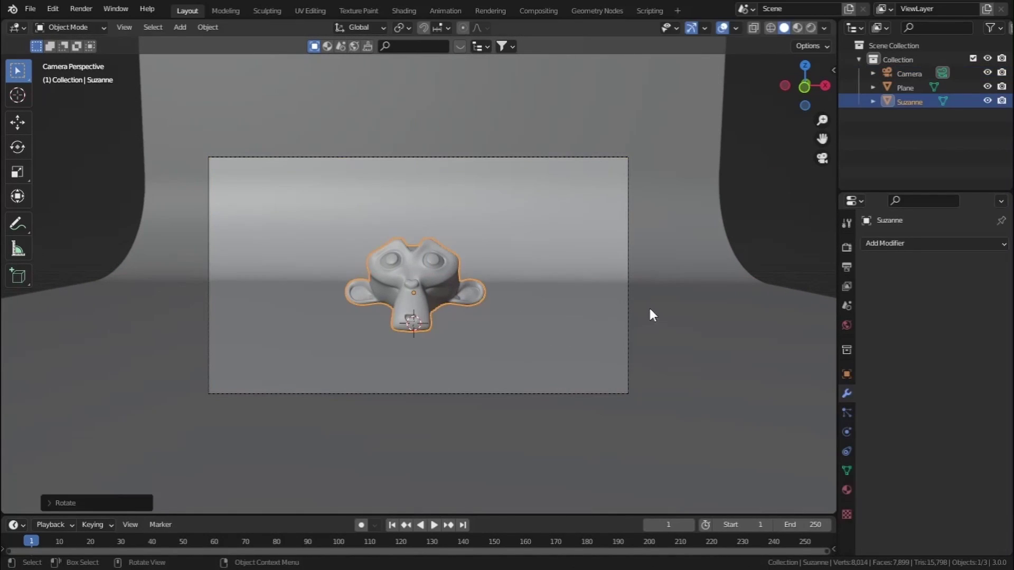
pyautogui.hotkey('ctrl', 'shift', 'z')
pyautogui.press('r')
pyautogui.press('x')
pyautogui.press('x')
pyautogui.click(559, 328)
pyautogui.scroll(2, 553, 242)
pyautogui.click(507, 282)
# Step: Rotate the monkey head around the Z axis so it faces slightly toward the left side of the camera frame
pyautogui.press('r')
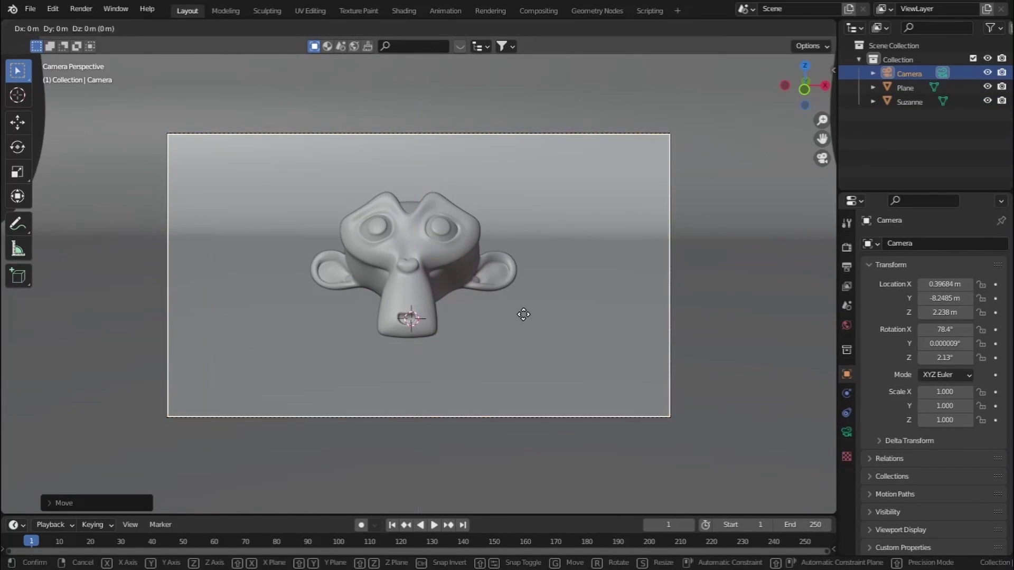
pyautogui.press('z')
pyautogui.click(498, 317)
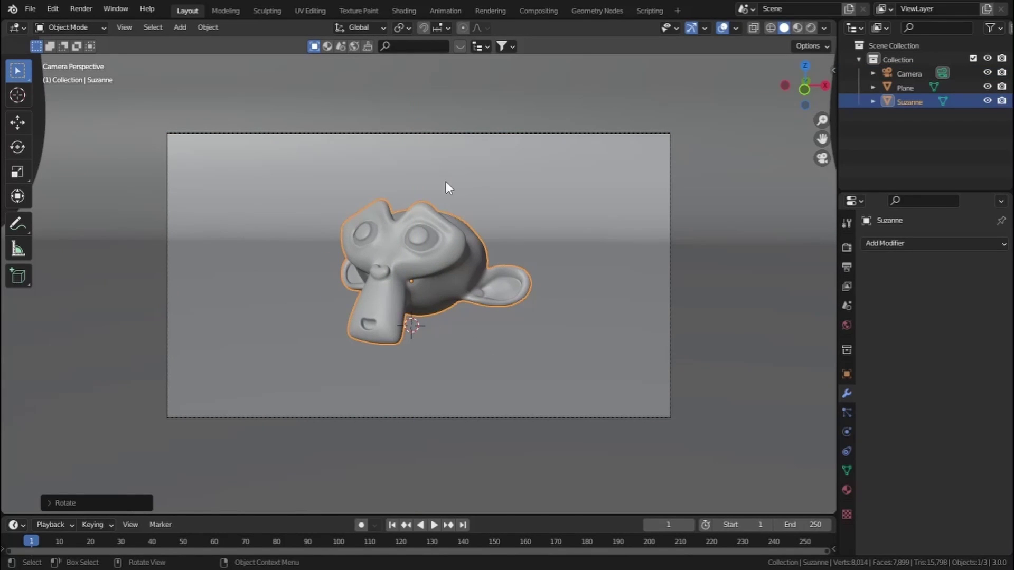
# Step: Switch the render engine to Cycles and enable viewport denoising
pyautogui.click(846, 252)
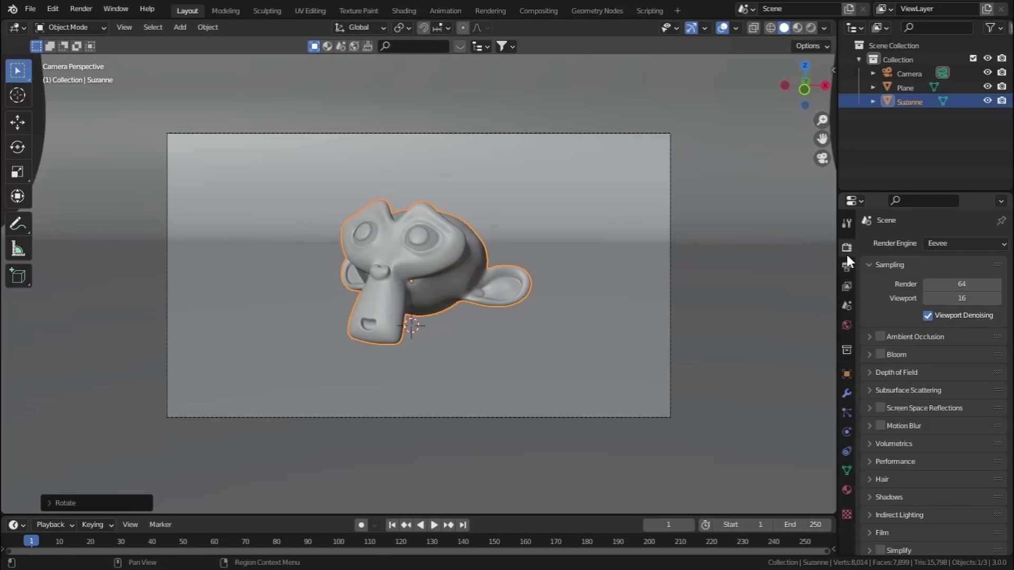
pyautogui.click(986, 245)
pyautogui.click(955, 288)
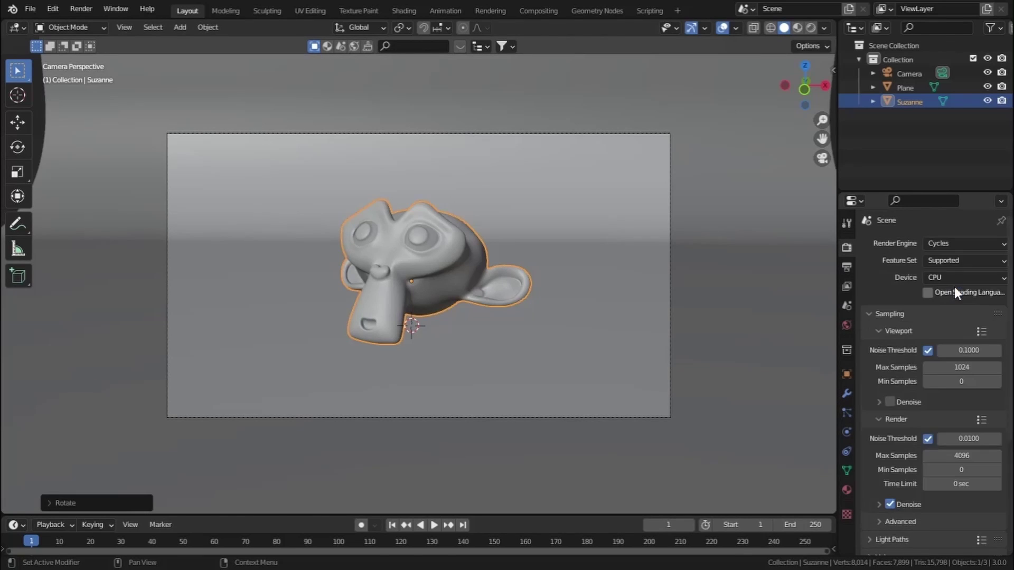
pyautogui.click(891, 402)
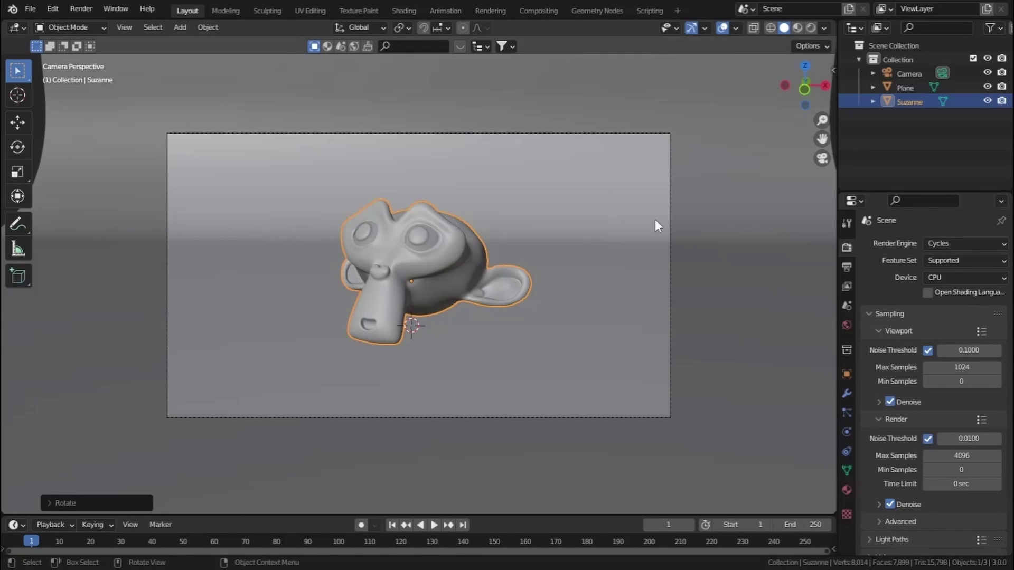
# Step: Add a point light and place it level with the top of the monkey head, on its left side in the camera frame
pyautogui.click(179, 26)
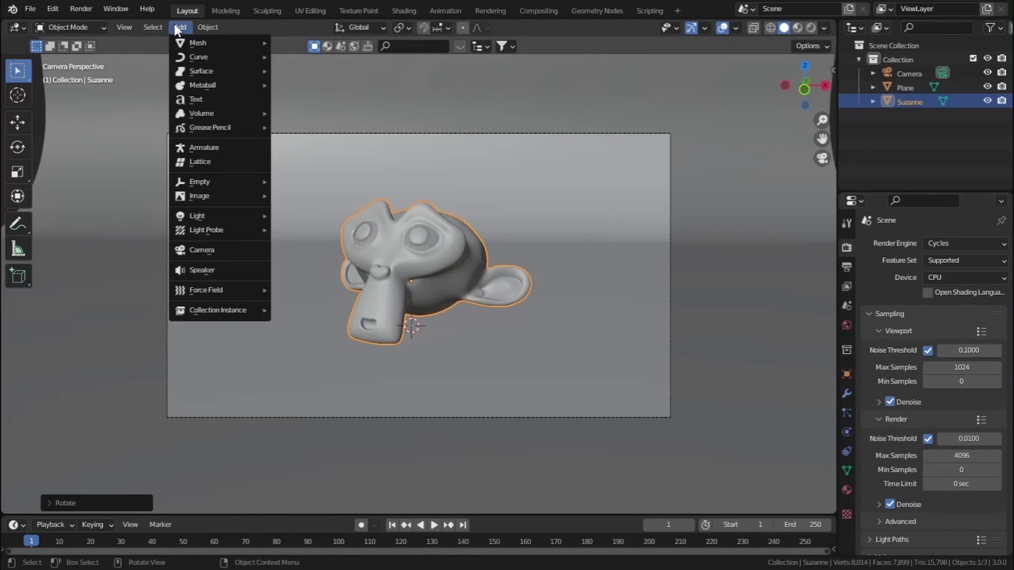
pyautogui.moveTo(227, 220)
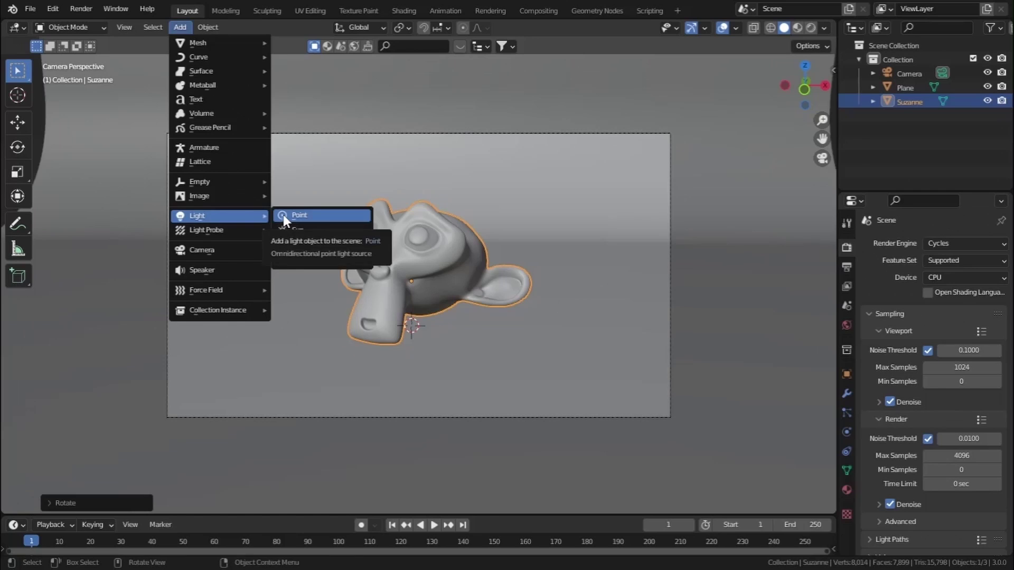
pyautogui.click(295, 212)
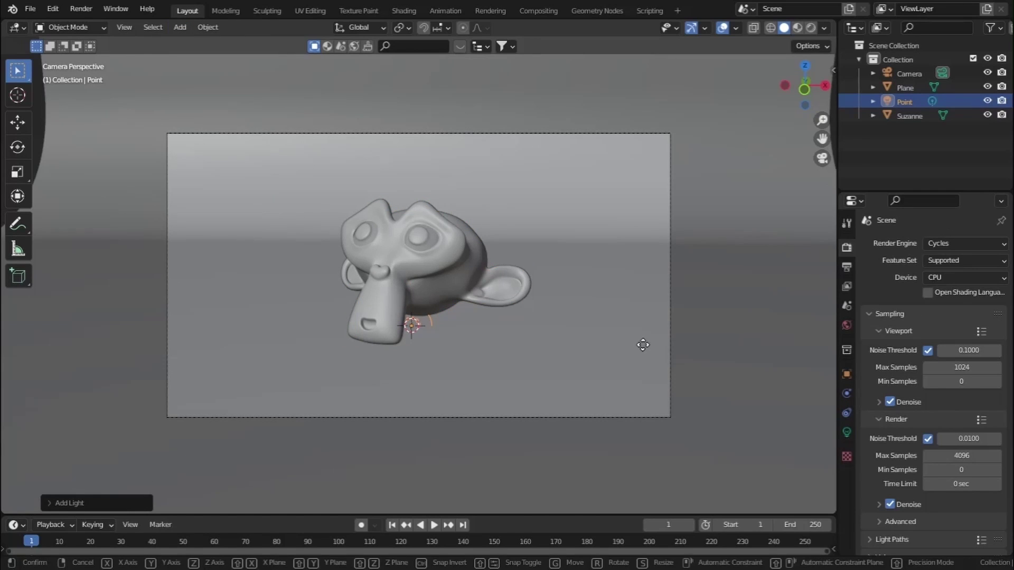
pyautogui.press('g')
pyautogui.press('z')
pyautogui.click(620, 224)
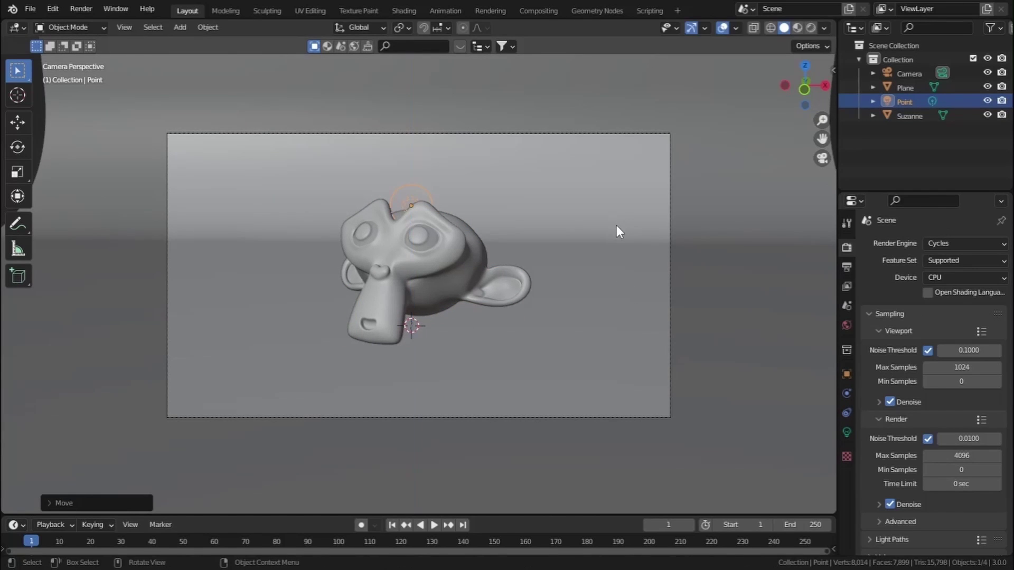
pyautogui.press('g')
pyautogui.press('x')
pyautogui.click(477, 222)
# Step: Enable Render Region for the output and display the viewport in rendered shading
pyautogui.click(845, 267)
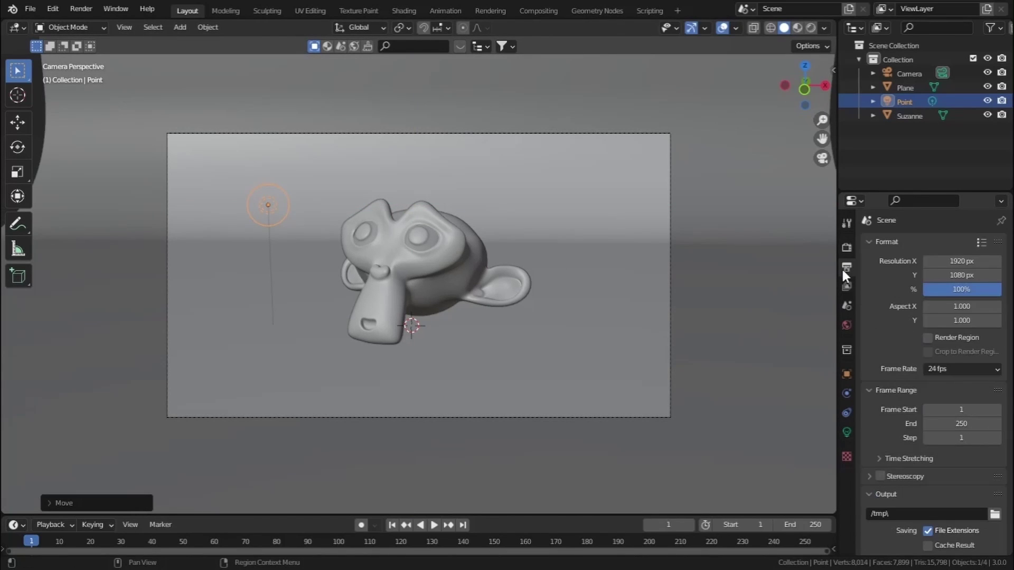
pyautogui.click(929, 338)
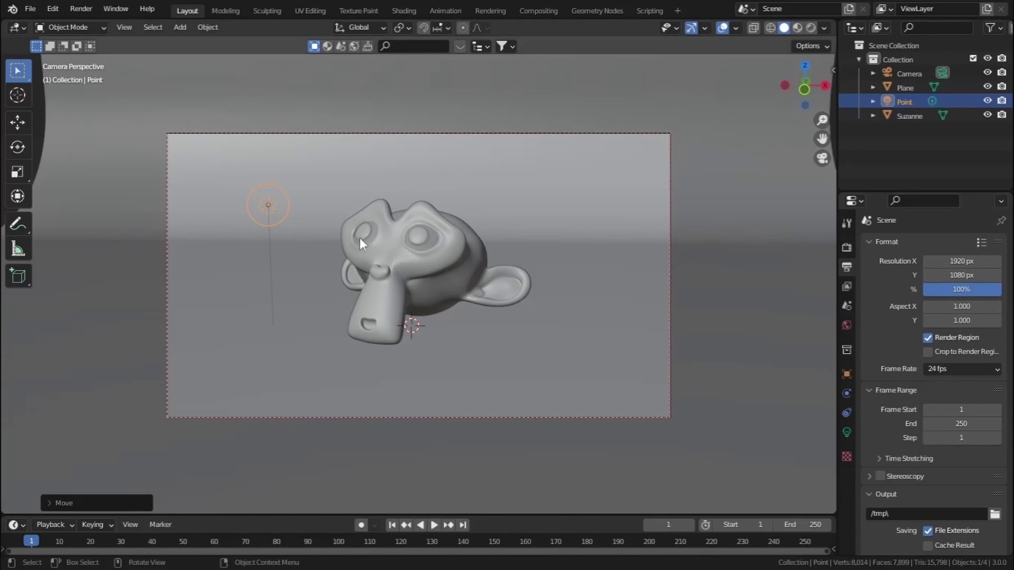
pyautogui.click(806, 29)
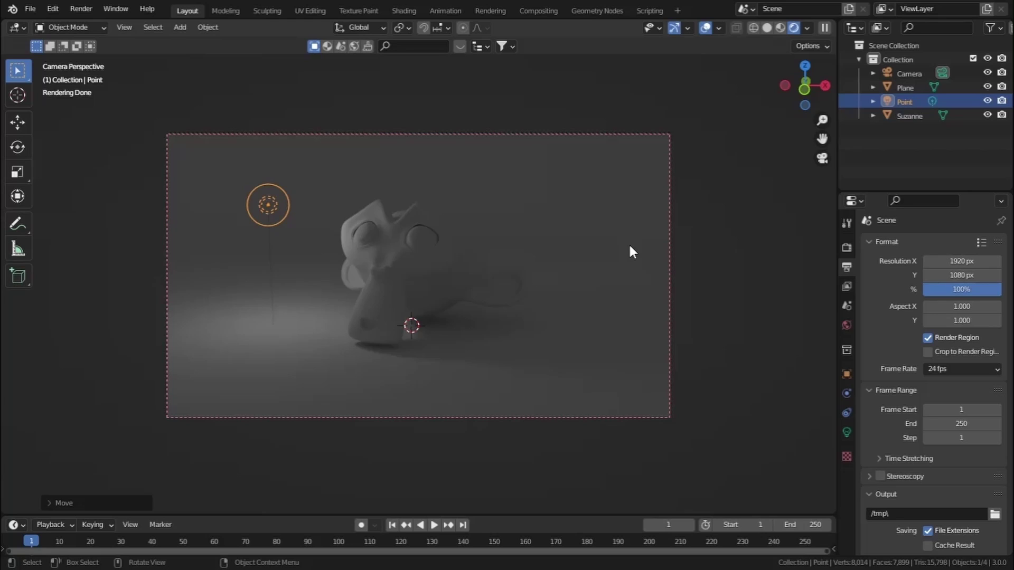
# Step: Set the point light's power to 1000 W
pyautogui.click(846, 432)
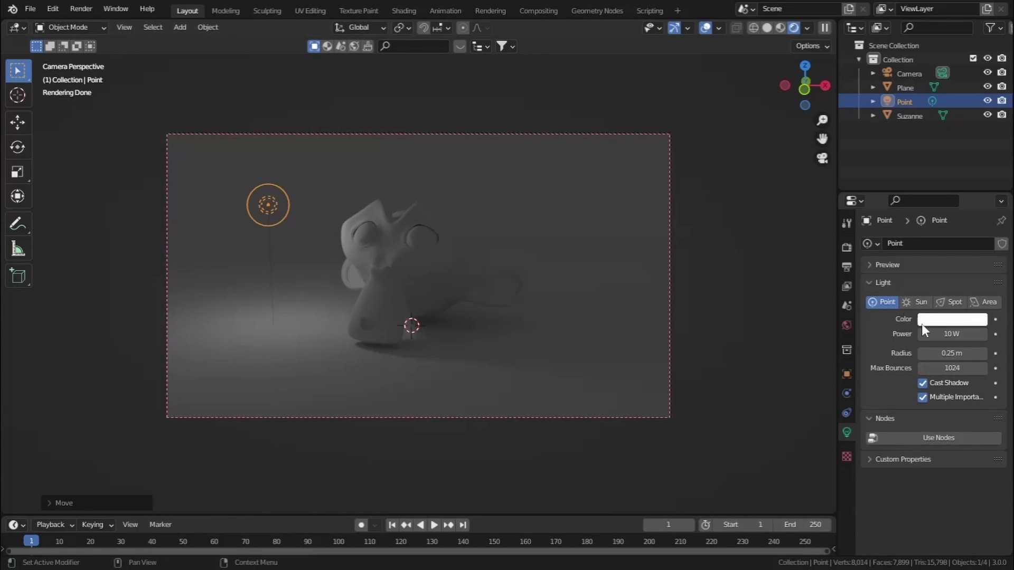
pyautogui.click(953, 334)
pyautogui.write('1000')
pyautogui.press('Return')
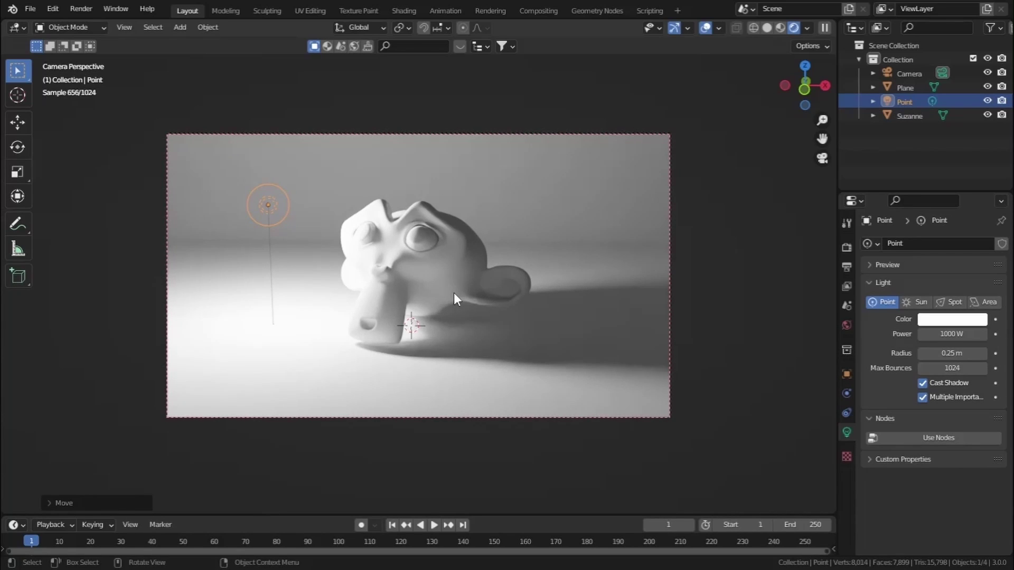
# Step: Move the point light along negative X outside the camera frame and raise it along Z above the frame's upper edge
pyautogui.scroll(-2, 454, 292)
pyautogui.moveTo(454, 292); pyautogui.dragTo(518, 310, button='middle')
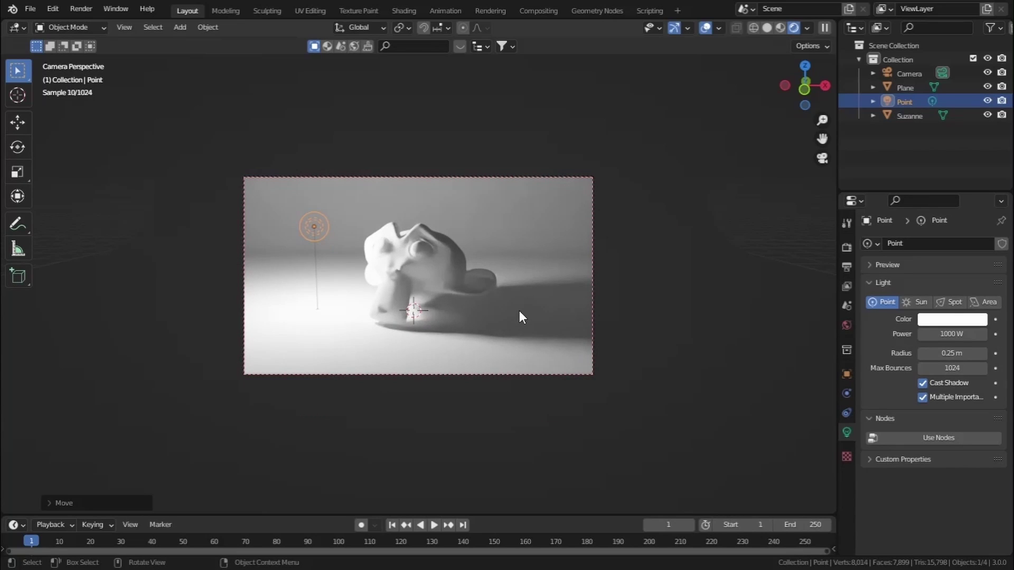
pyautogui.press('g')
pyautogui.press('x')
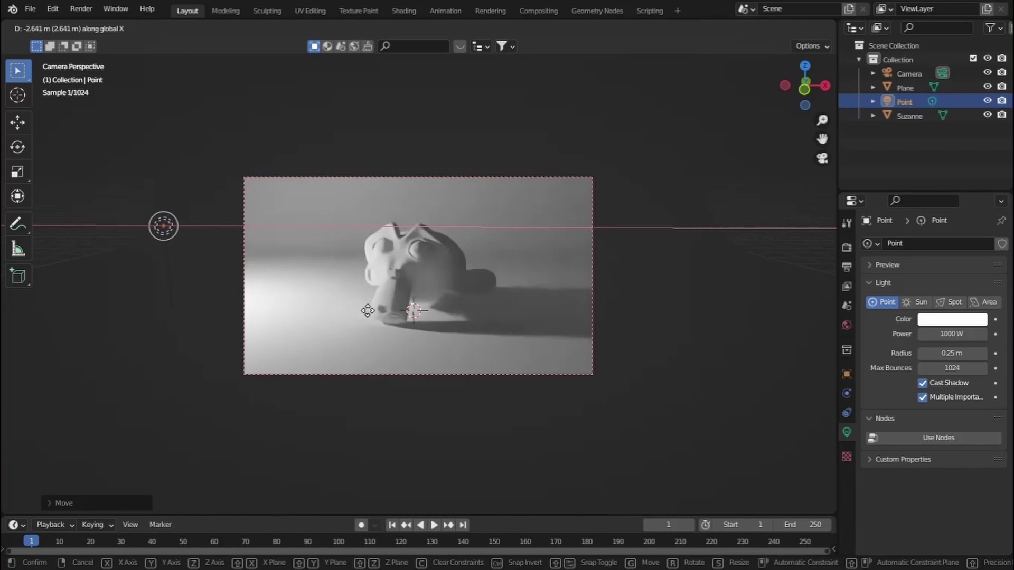
pyautogui.click(330, 307)
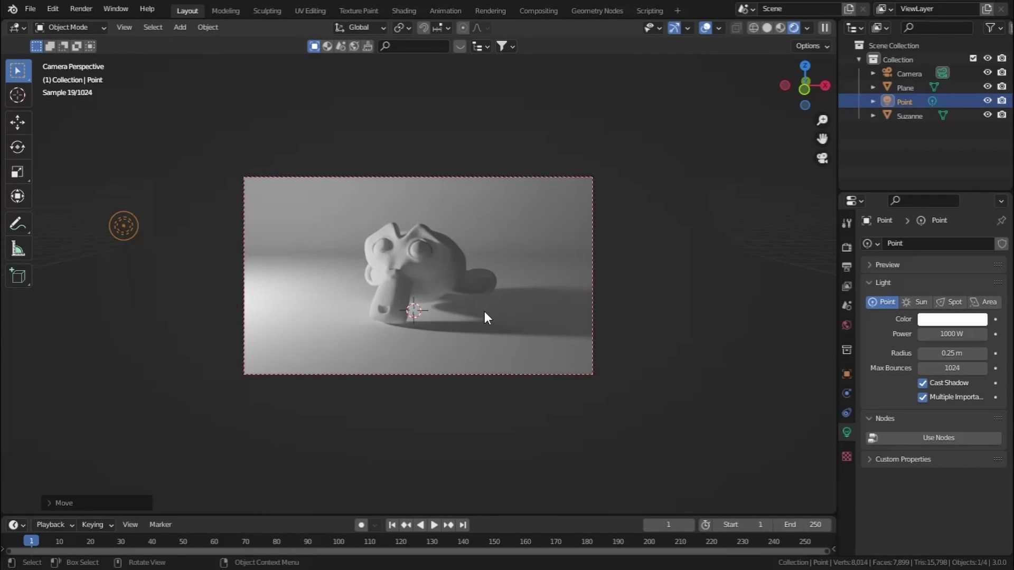
pyautogui.press('g')
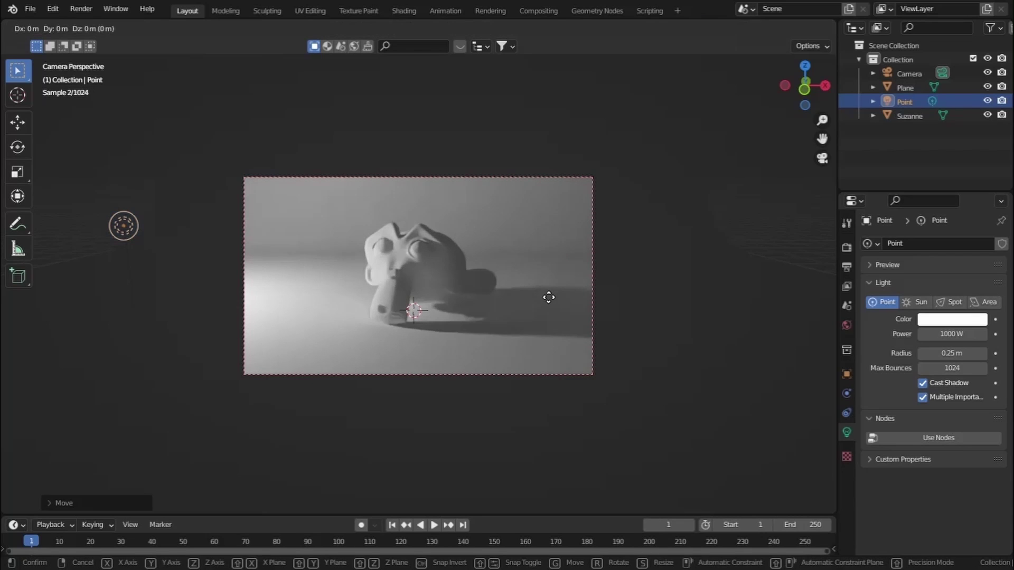
pyautogui.press('z')
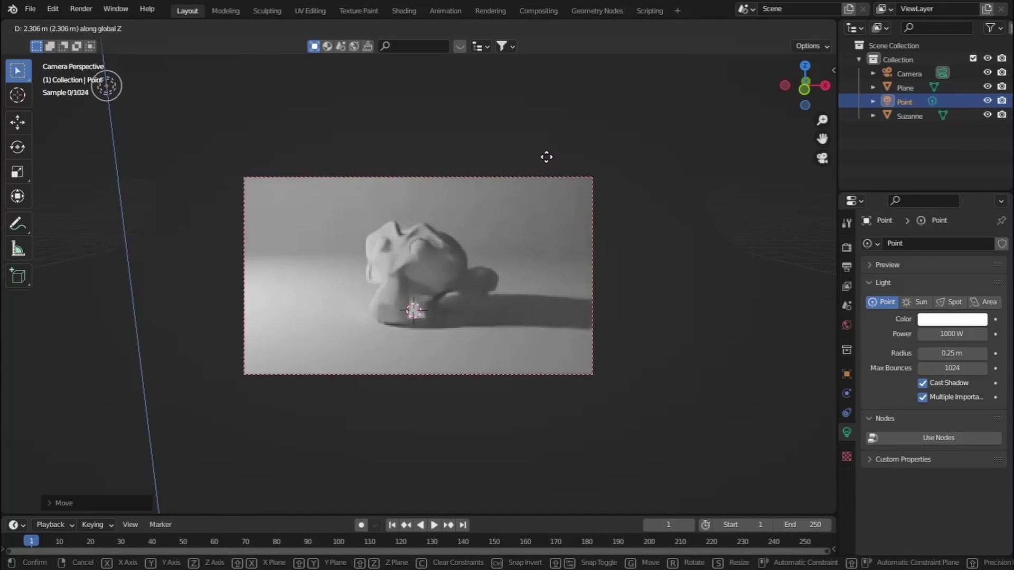
pyautogui.click(545, 169)
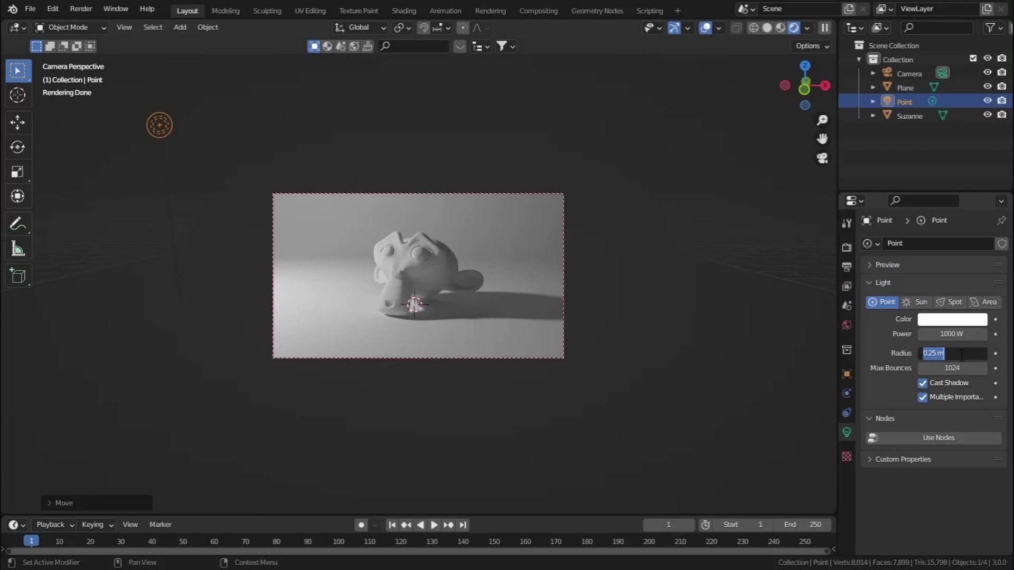
# Step: Set the point light's radius to 5 m and its power to 1500 W
pyautogui.write('5')
pyautogui.press('Return')
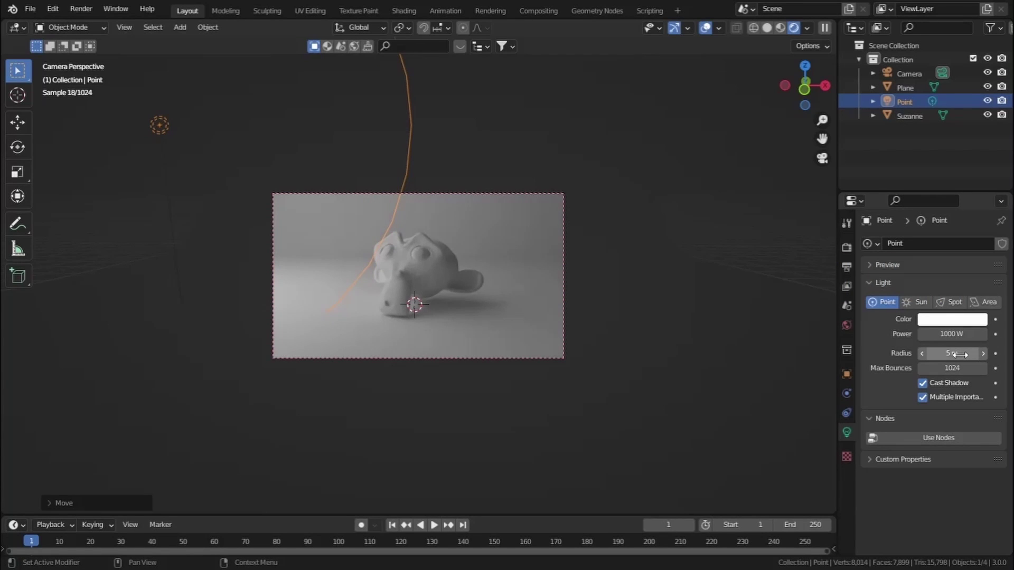
pyautogui.click(953, 337)
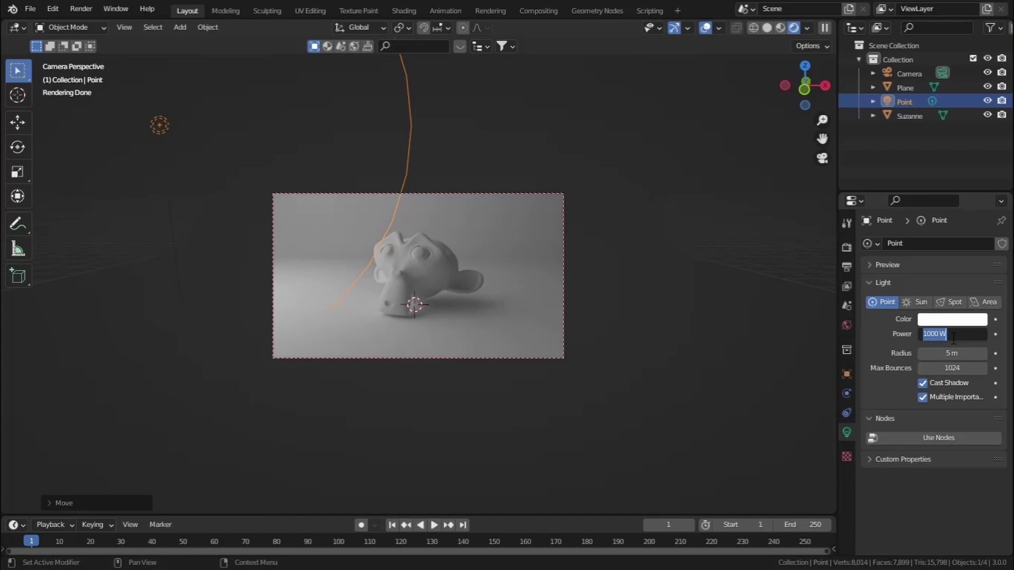
pyautogui.write('1500')
pyautogui.press('Return')
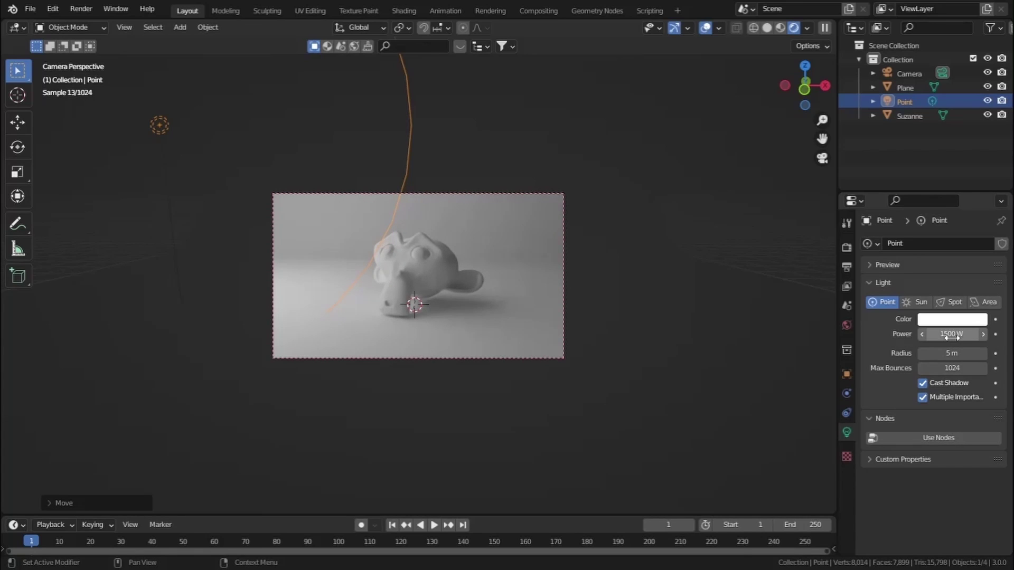
# Step: Increase the point light's power to 2000 W
pyautogui.click(951, 336)
pyautogui.write('2000')
pyautogui.press('Return')
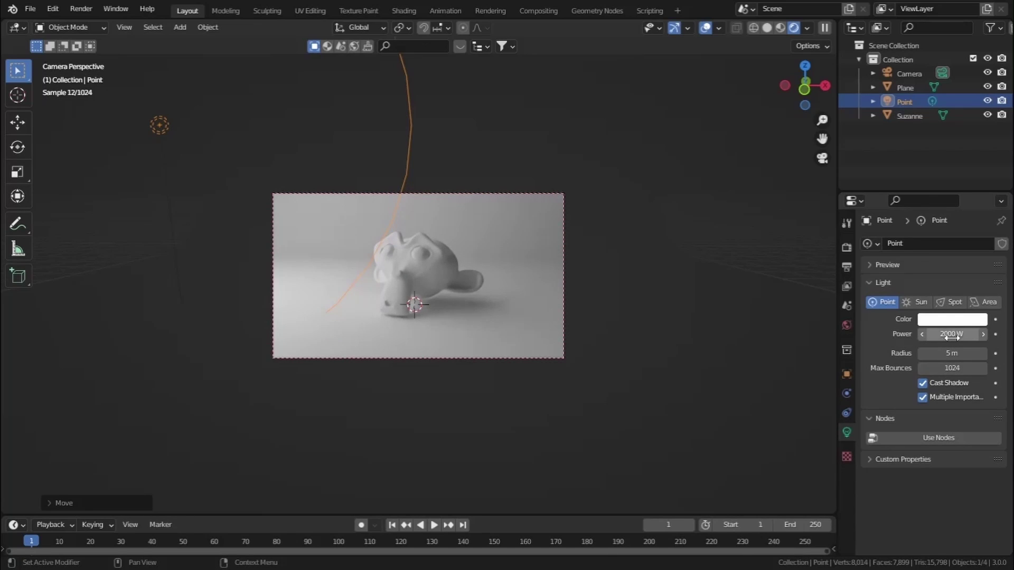
# Step: Hide the viewport overlays and limit the render region to the monkey's muzzle and the floor shadow beneath the head
pyautogui.click(704, 28)
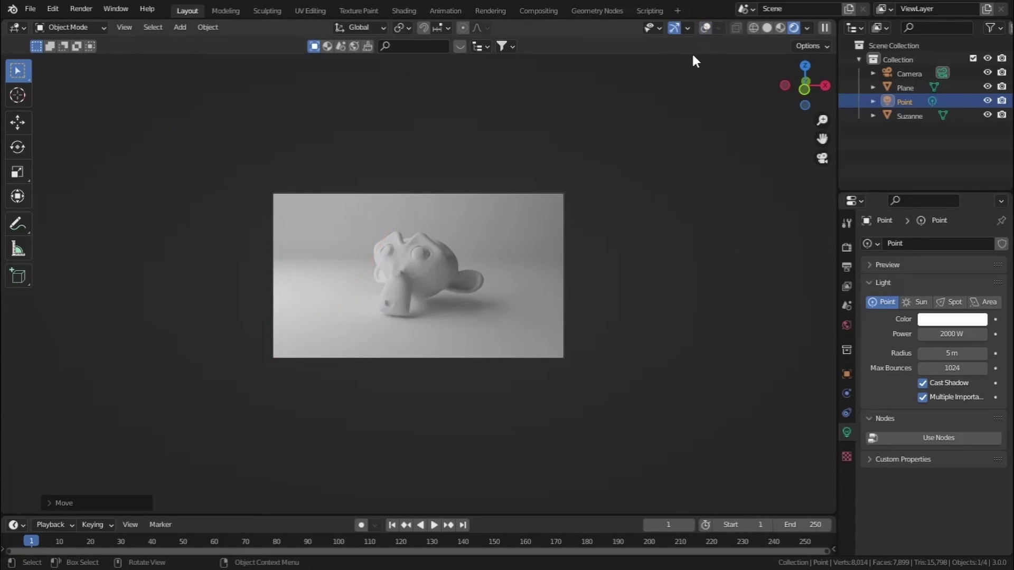
pyautogui.scroll(3, 507, 290)
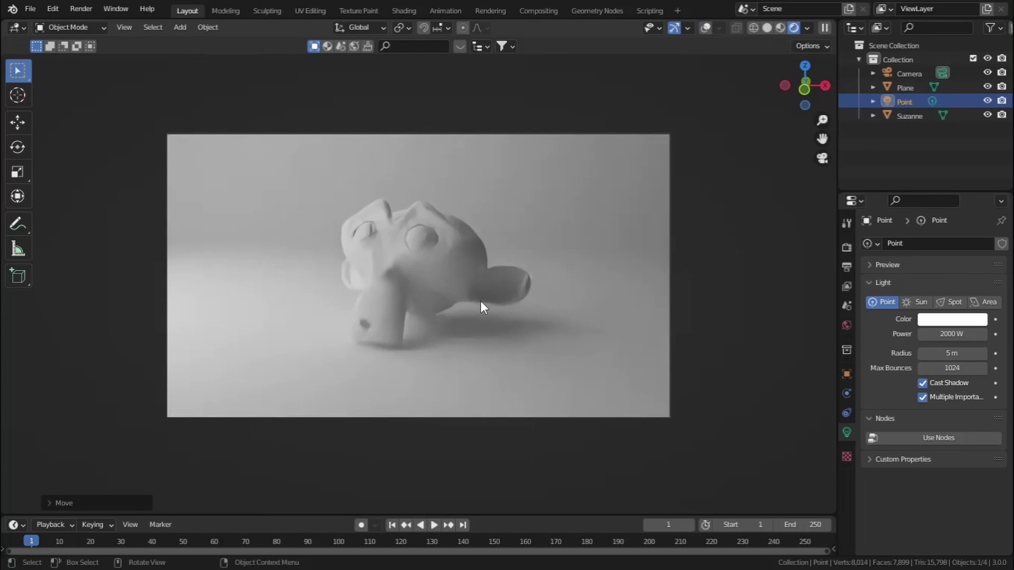
pyautogui.hotkey('ctrl', 'b')
pyautogui.moveTo(336, 279); pyautogui.dragTo(573, 369)
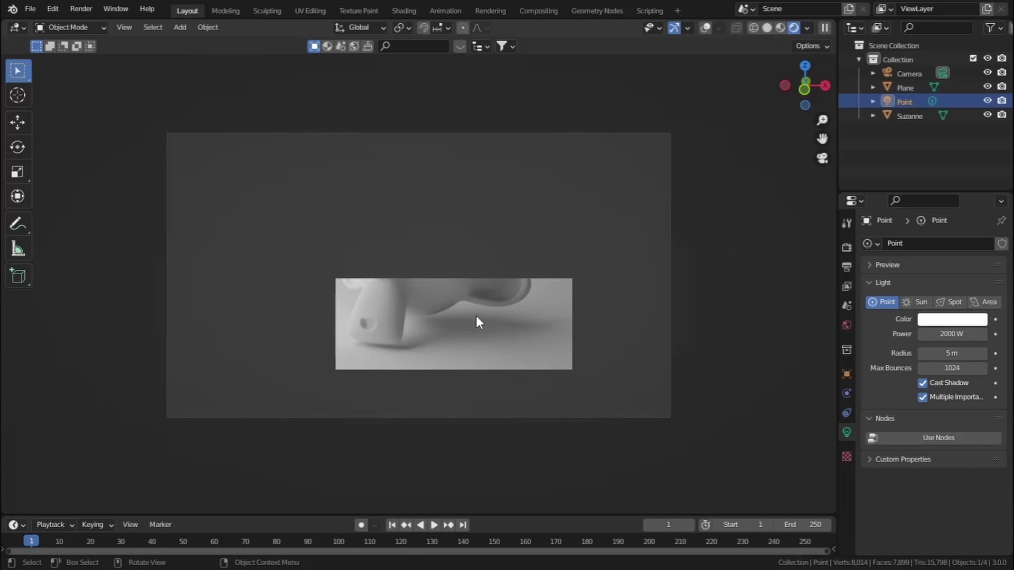
# Step: Expand the render region to cover the entire camera frame
pyautogui.hotkey('ctrl', 'b')
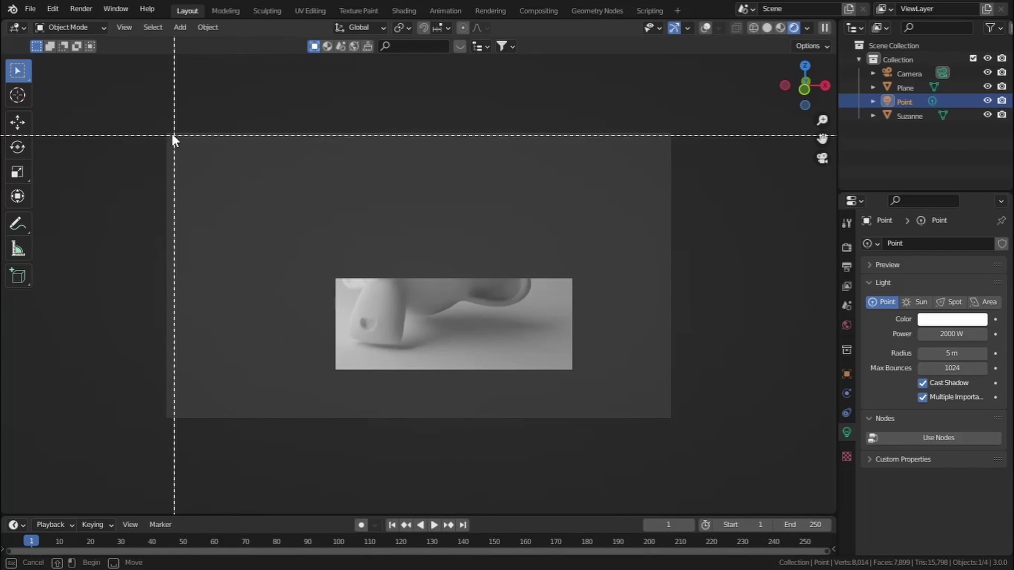
pyautogui.moveTo(145, 119); pyautogui.dragTo(742, 428)
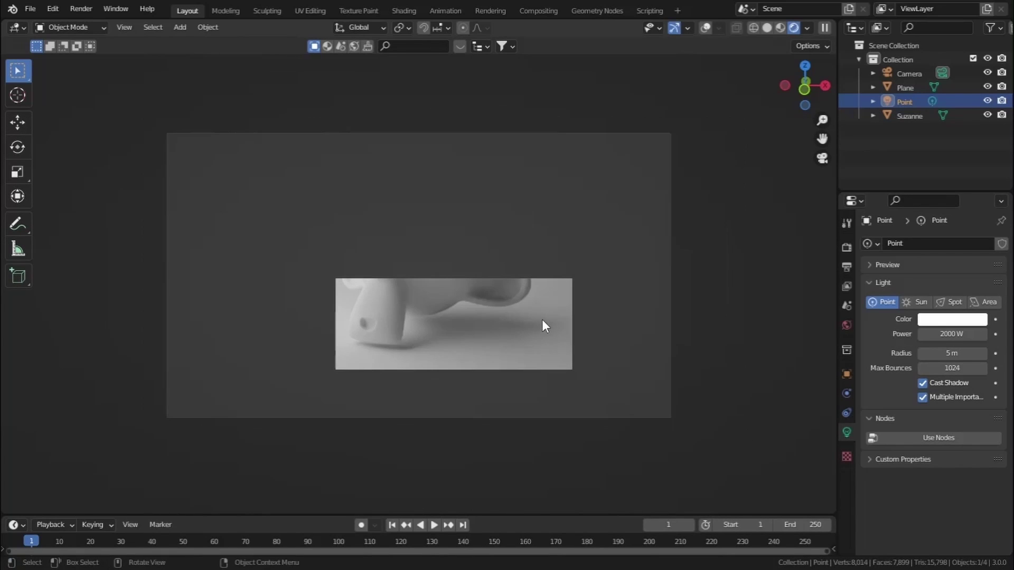
pyautogui.scroll(-1, 514, 305)
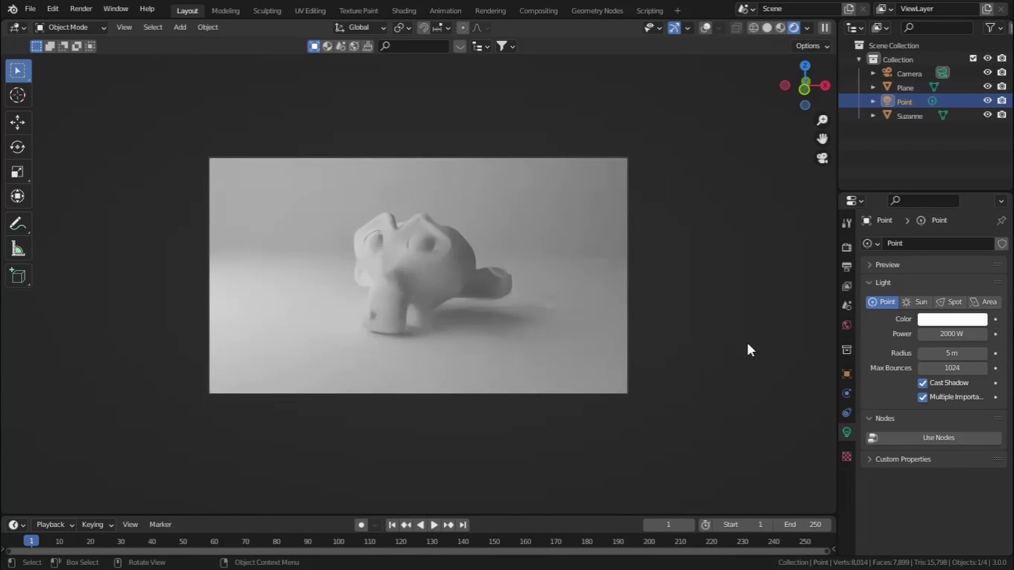
# Step: Increase the point light's power to 2500 W
pyautogui.click(953, 334)
pyautogui.write('2500')
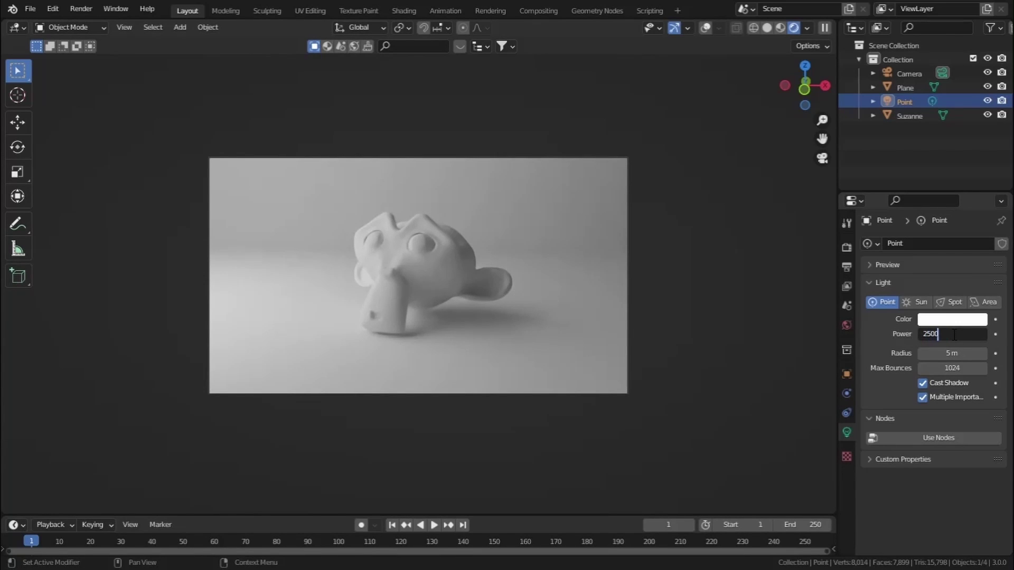
pyautogui.press('Return')
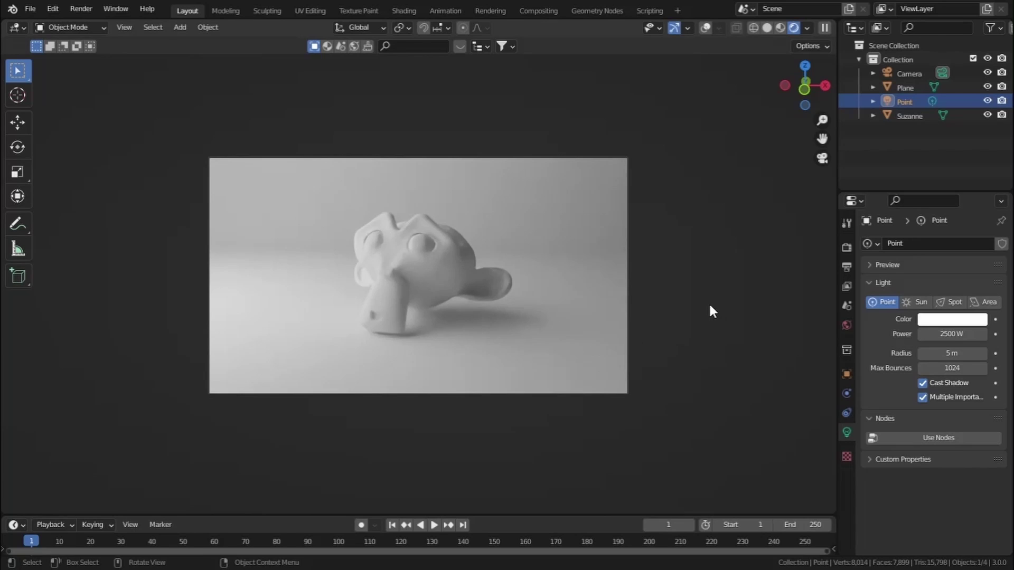
pyautogui.scroll(-1, 707, 307)
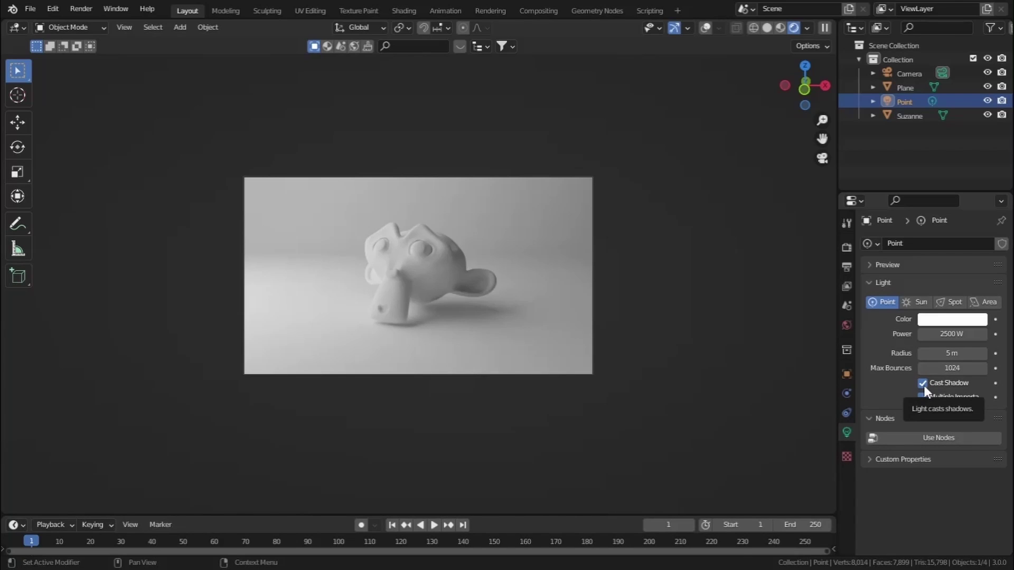
# Step: Switch the point light's Cast Shadow option off and back on to compare the render
pyautogui.click(924, 385)
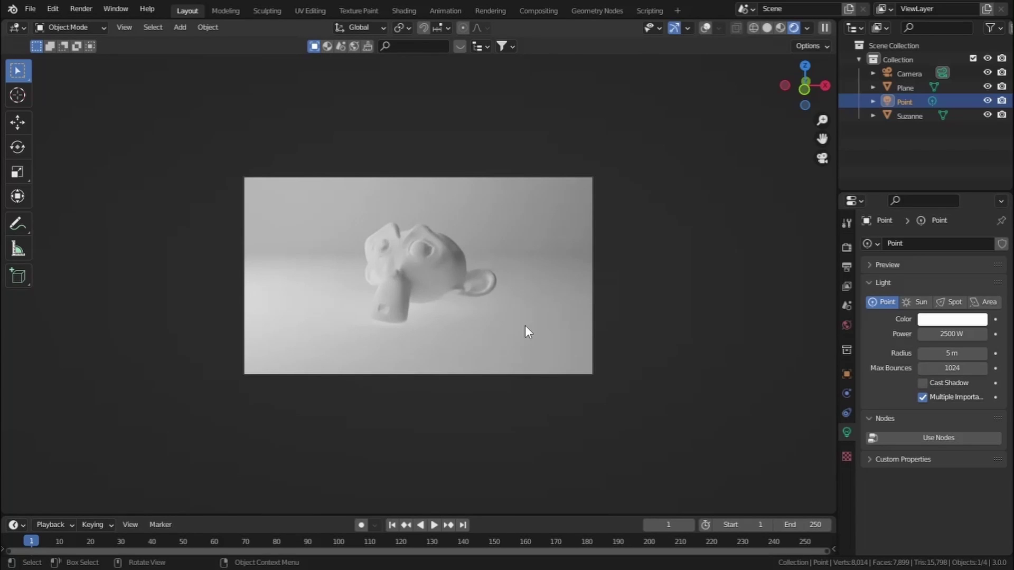
pyautogui.click(923, 384)
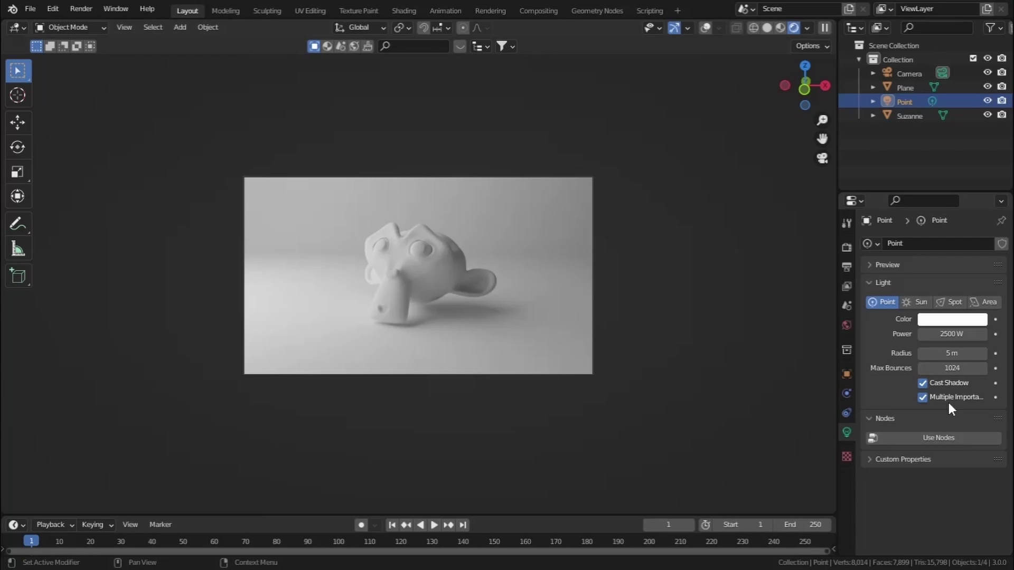
# Step: Switch the point light's Multiple Importance off and back on, with the render region limited to the floor shadow beneath the monkey's head
pyautogui.click(923, 398)
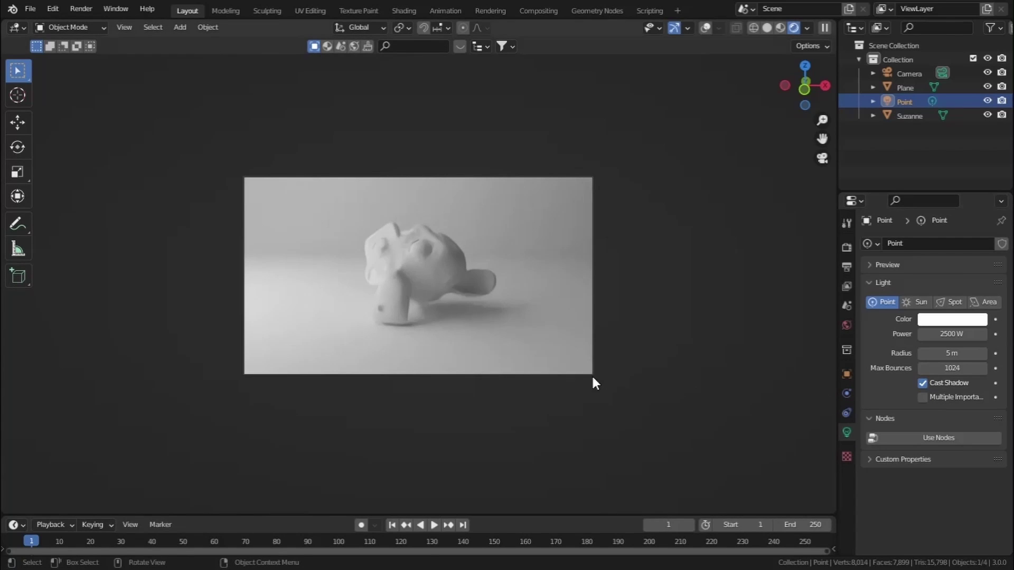
pyautogui.hotkey('ctrl', 'b')
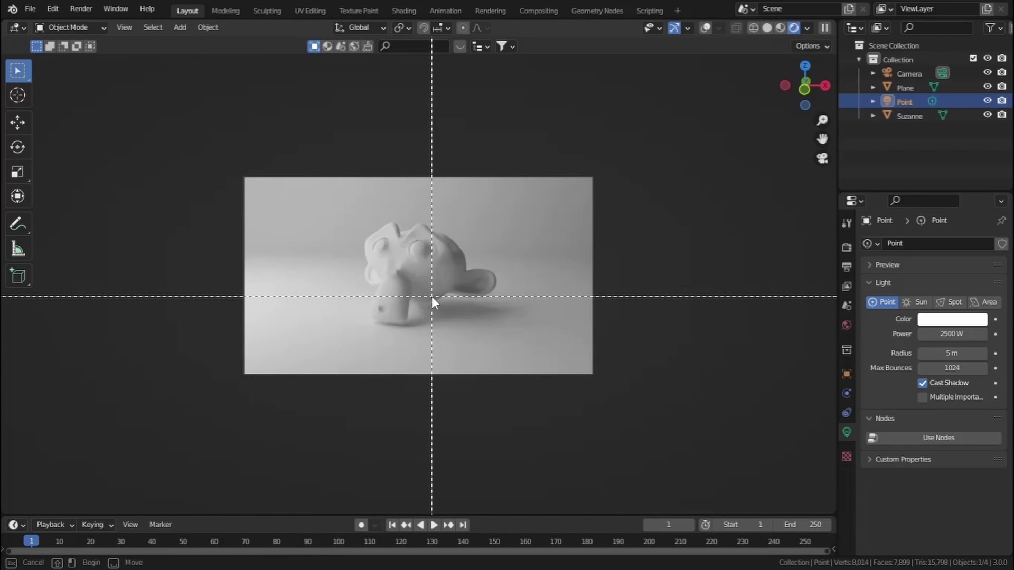
pyautogui.moveTo(387, 287); pyautogui.dragTo(509, 328)
pyautogui.press('Home')
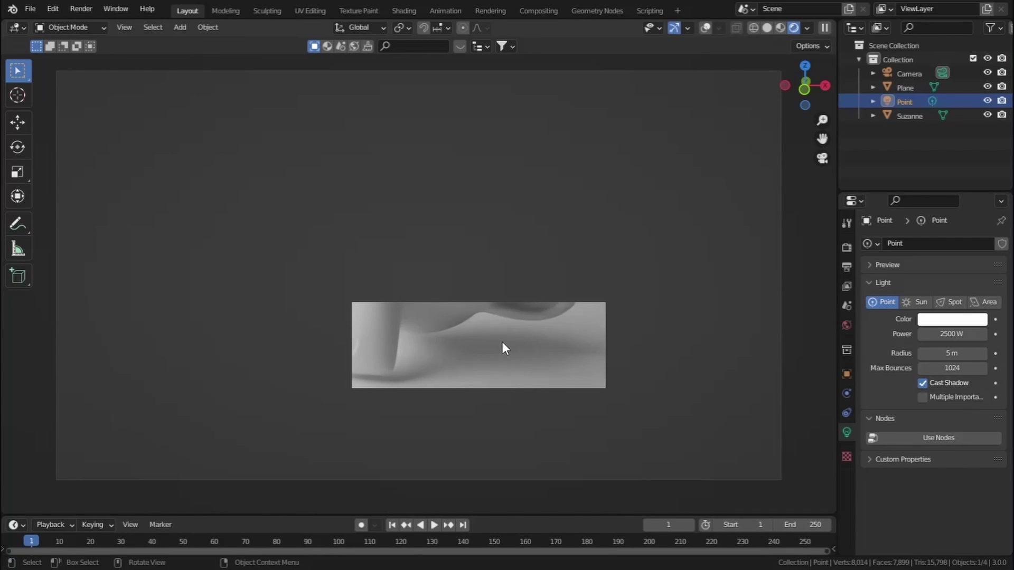
pyautogui.click(922, 398)
# Step: Extend the render region over the full camera frame and show the viewport overlays again
pyautogui.hotkey('ctrl', 'b')
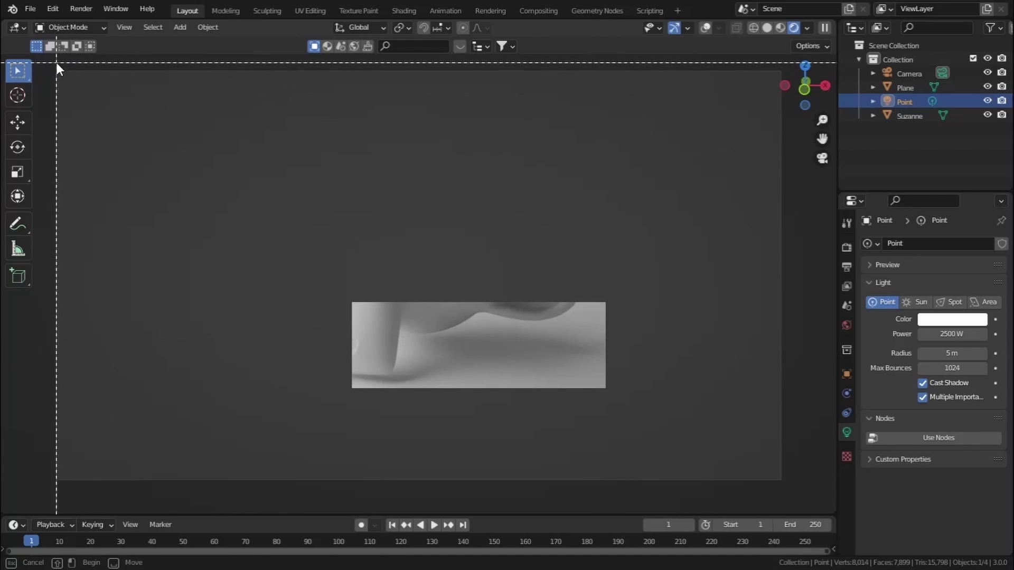
pyautogui.moveTo(45, 59); pyautogui.dragTo(783, 477)
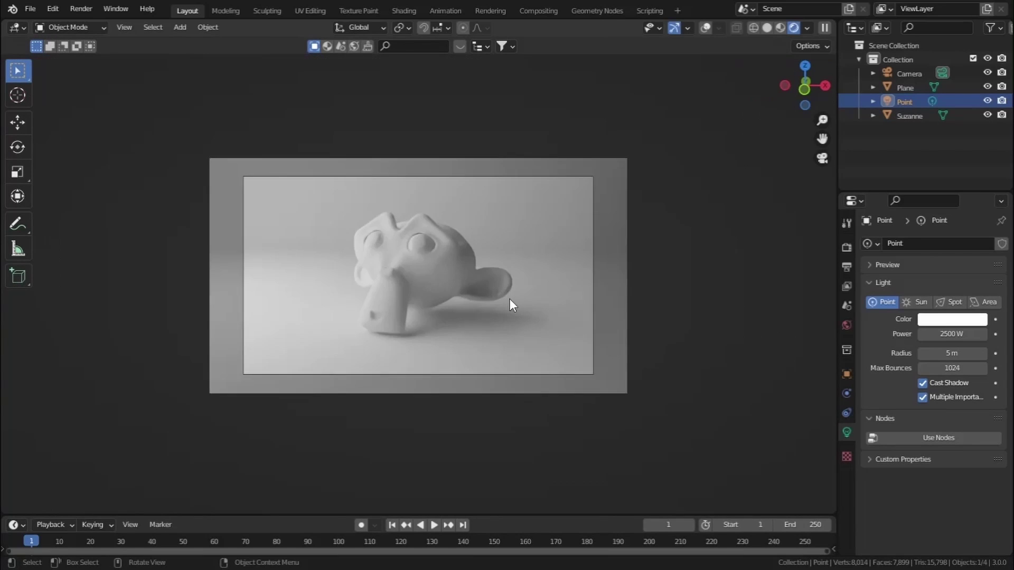
pyautogui.click(704, 29)
pyautogui.scroll(-1, 602, 266)
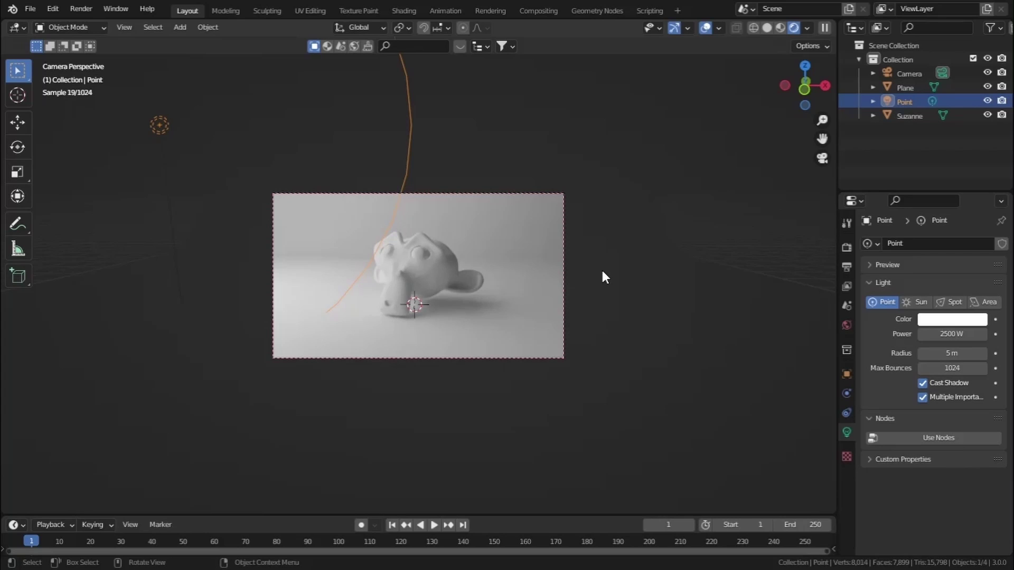
# Step: Duplicate the point light, move the copy along positive X beyond the opposite side of the camera frame, and lower it along Z to head height
pyautogui.hotkey('shift', 'd')
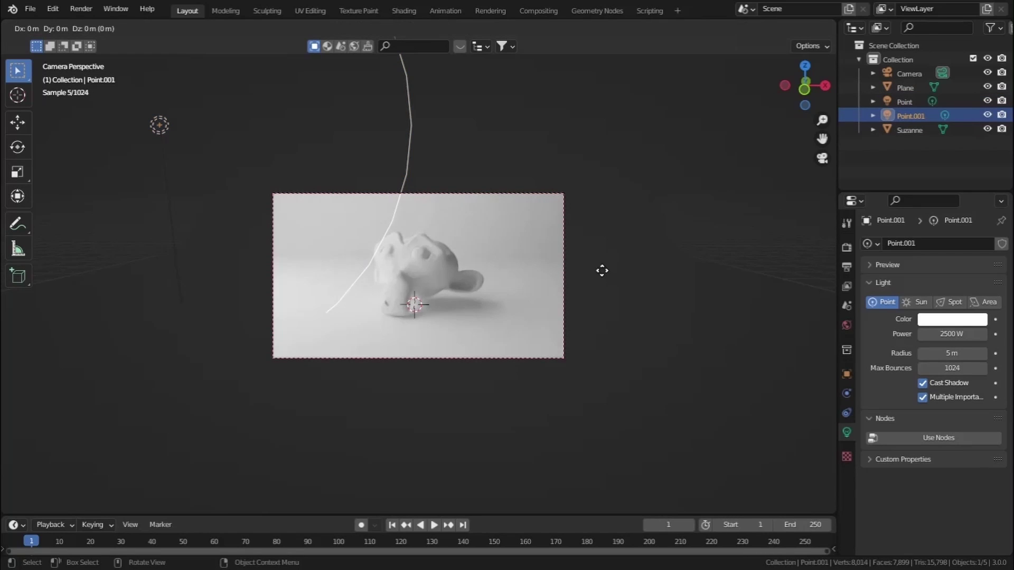
pyautogui.press('x')
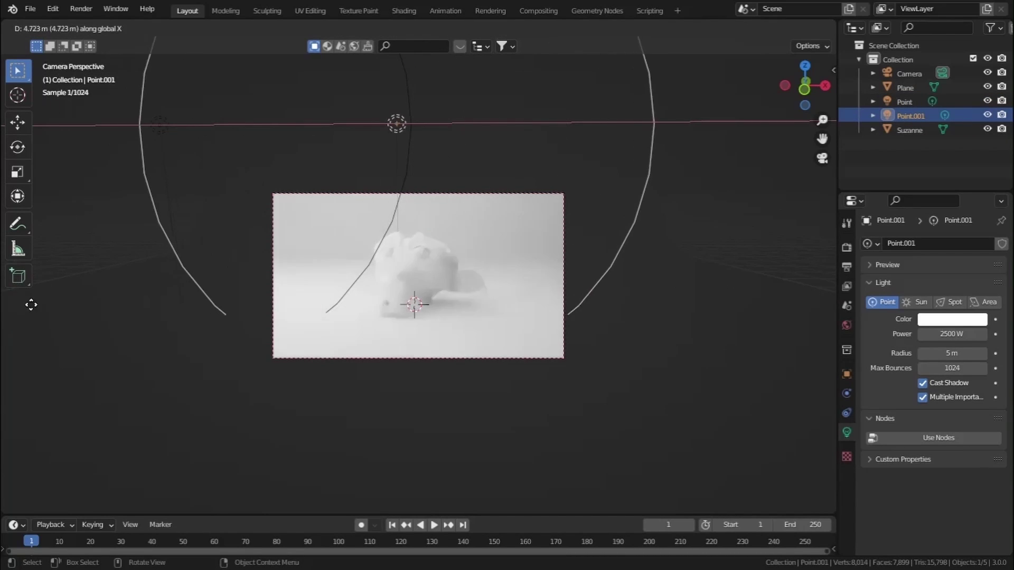
pyautogui.click(317, 315)
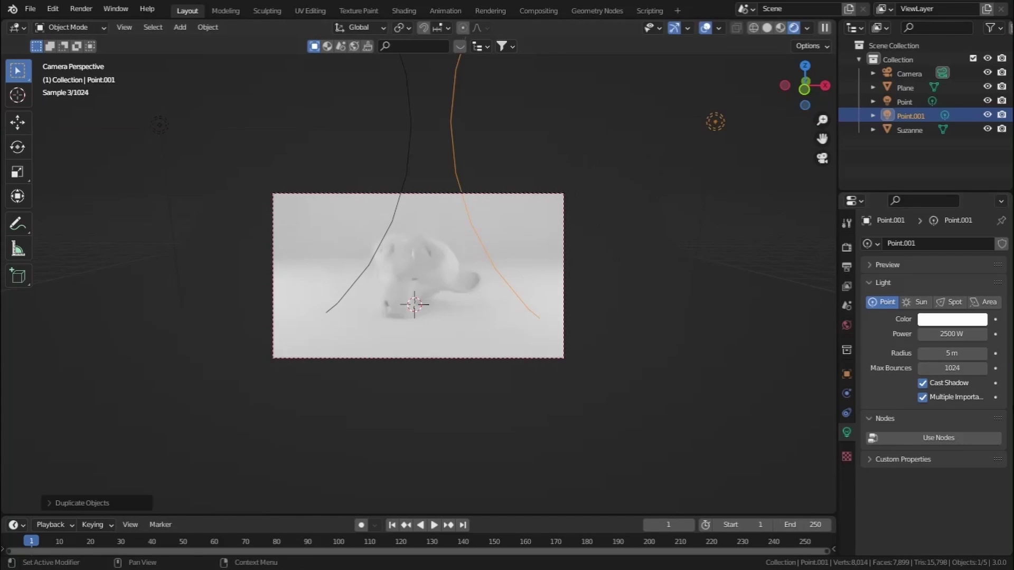
pyautogui.press('g')
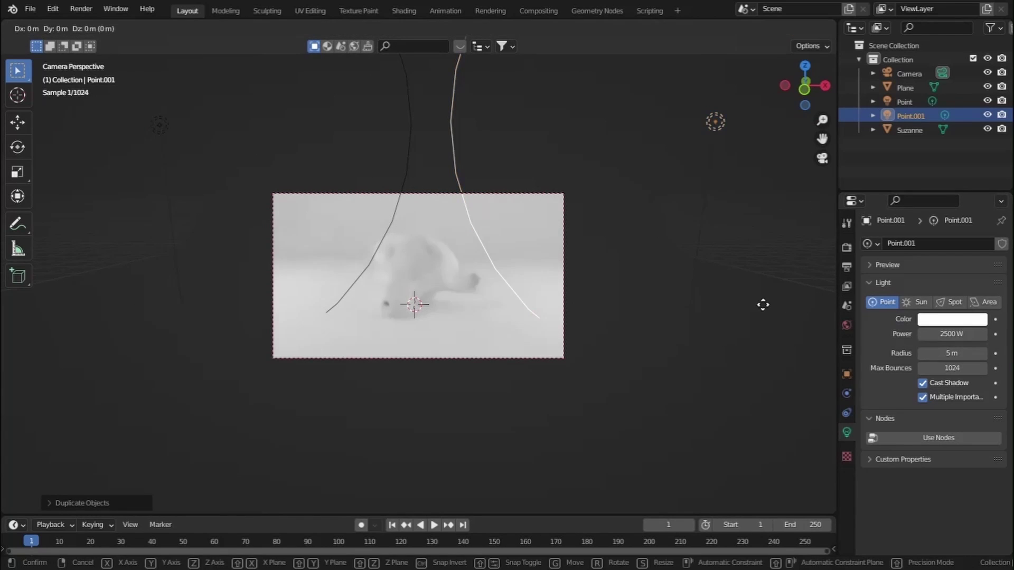
pyautogui.press('z')
pyautogui.click(834, 439)
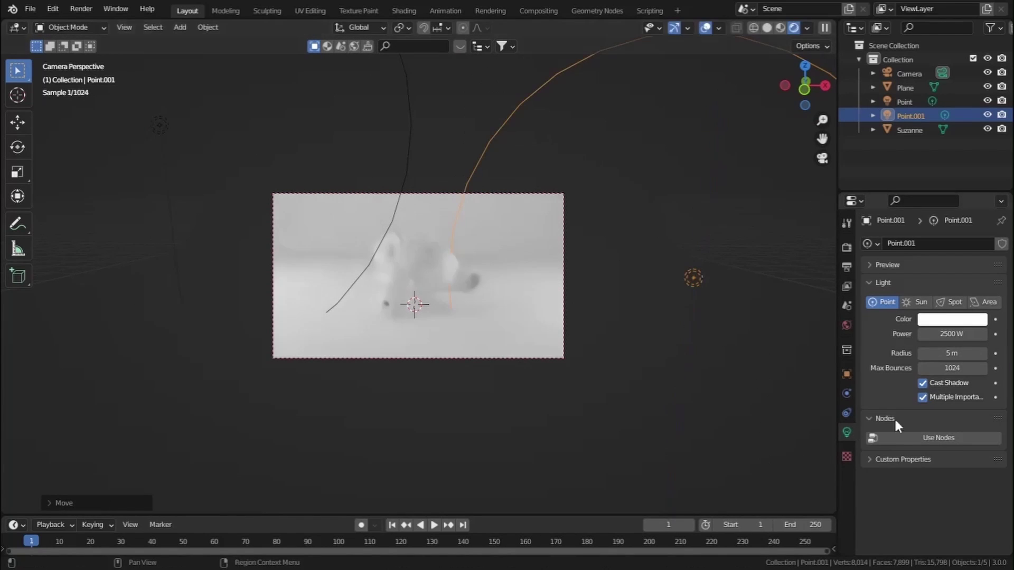
# Step: Set the duplicated point light's power to 100 W and its radius to 0.25 m
pyautogui.click(955, 331)
pyautogui.write('100')
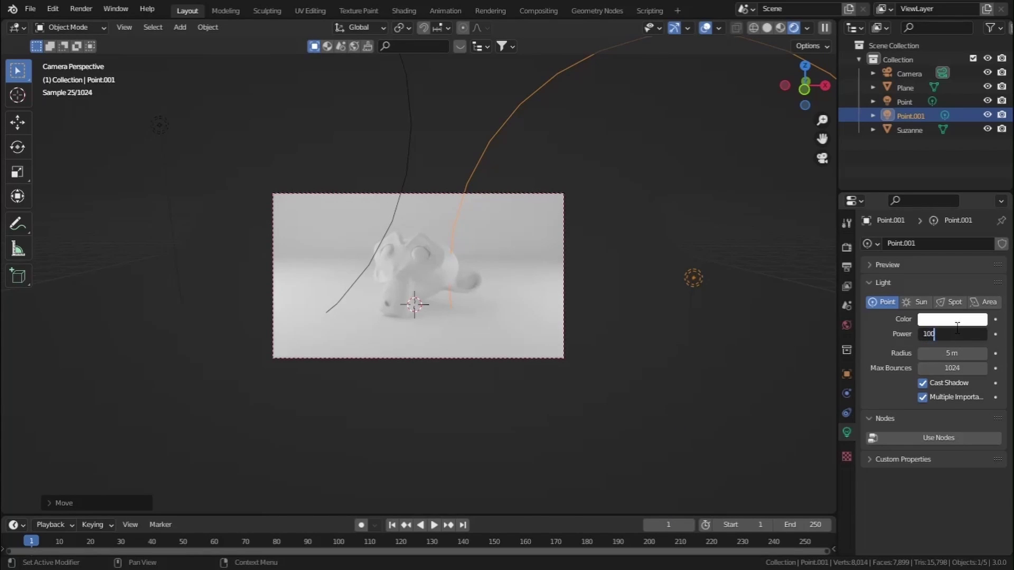
pyautogui.press('Return')
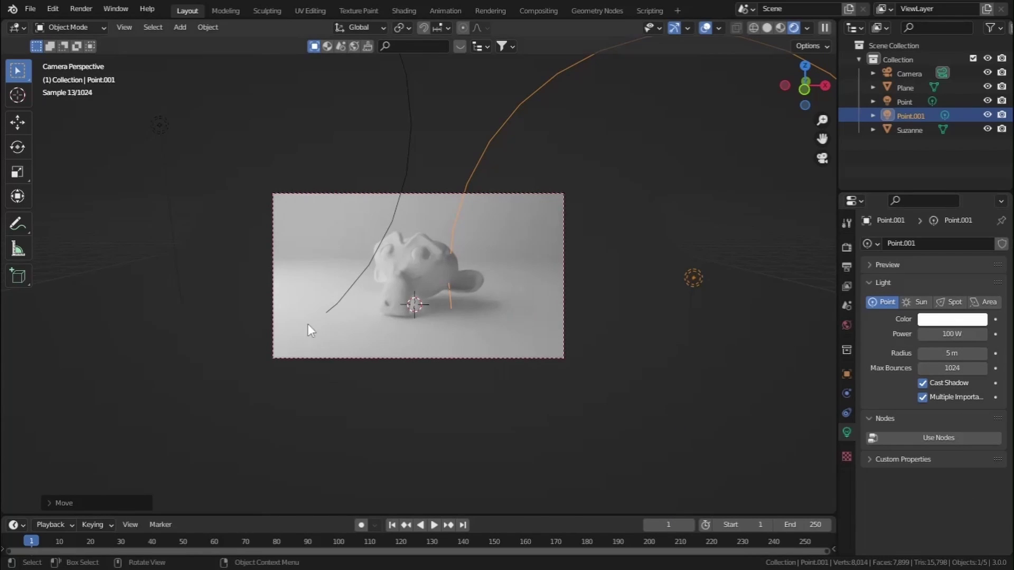
pyautogui.click(953, 353)
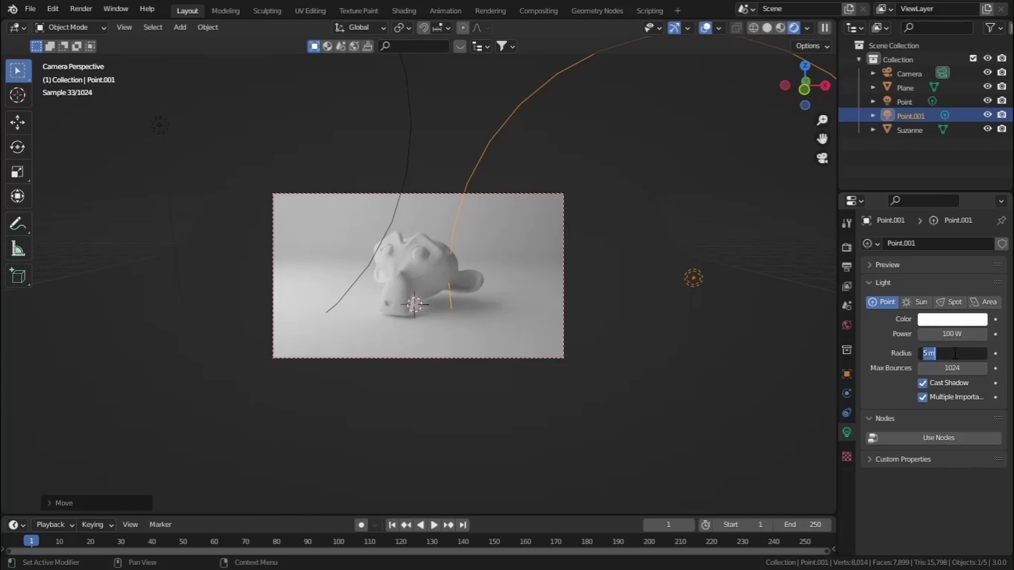
pyautogui.write('0.1')
pyautogui.press('Return')
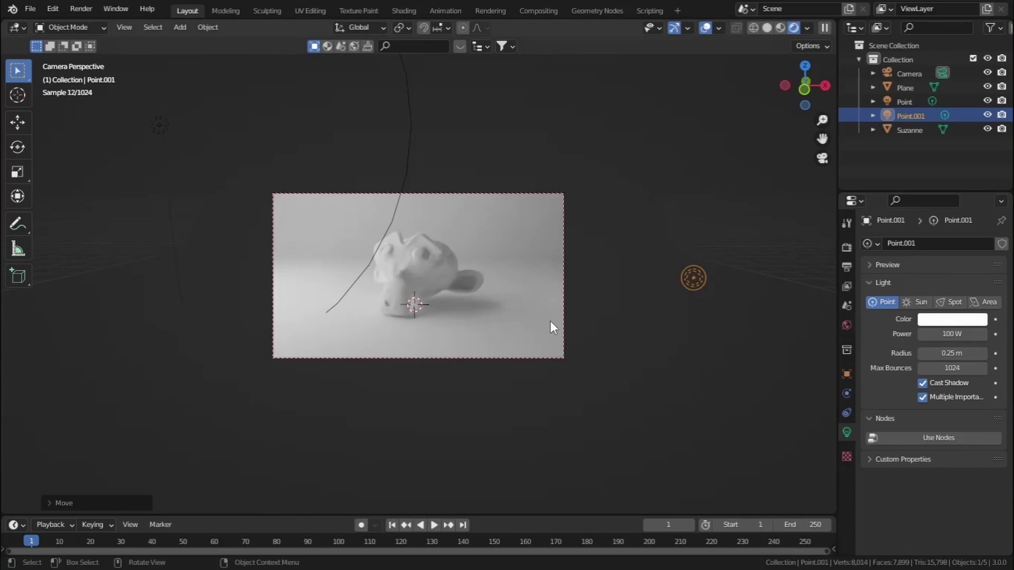
# Step: Increase the duplicated point light's power to 500 W
pyautogui.click(942, 334)
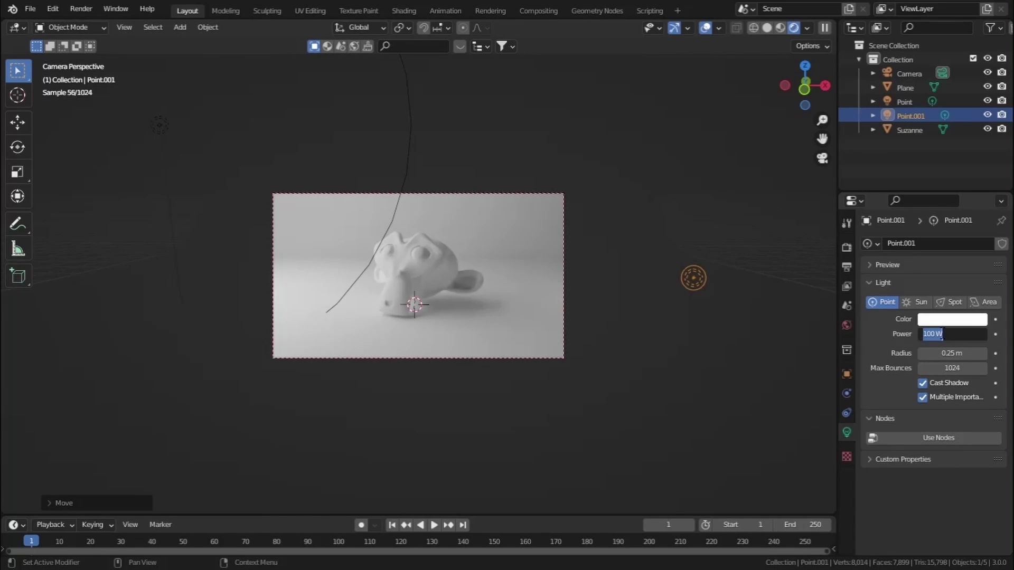
pyautogui.write('500')
pyautogui.press('Return')
# Step: Hide the viewport overlays and limit the render region to the floor shadow beneath the monkey's ear
pyautogui.click(706, 28)
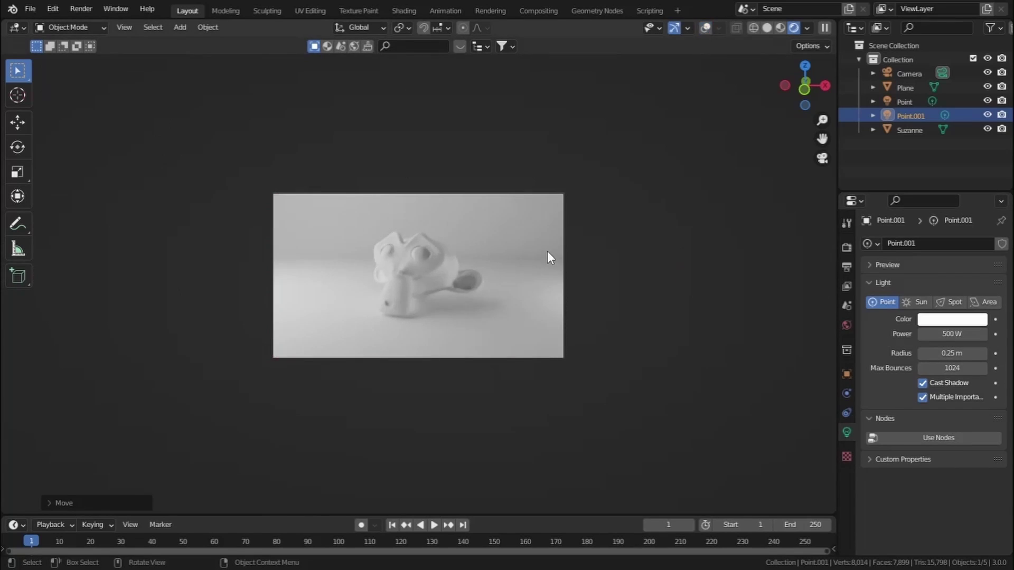
pyautogui.hotkey('ctrl', 'b')
pyautogui.moveTo(453, 293); pyautogui.dragTo(496, 333)
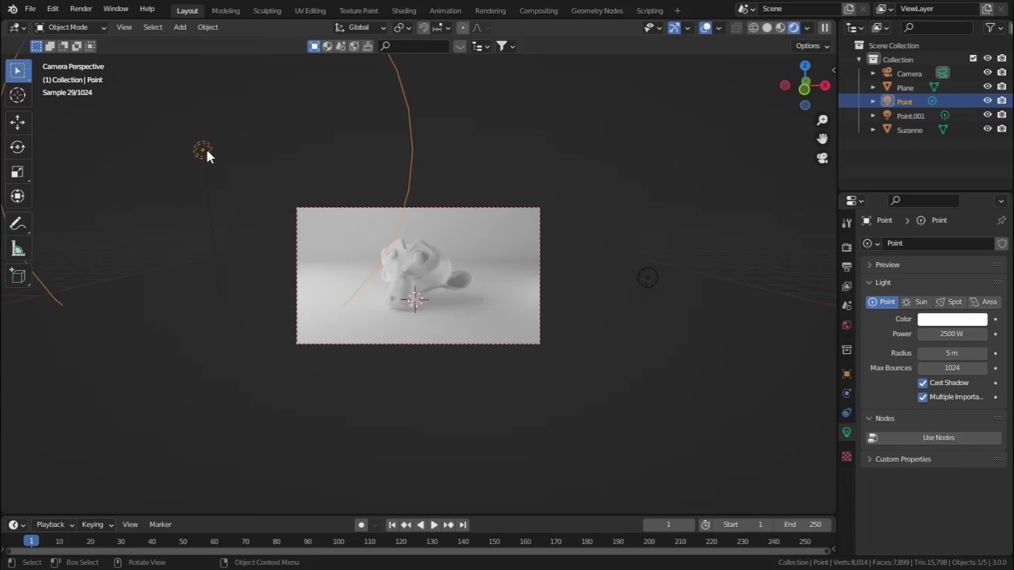
# Step: Delete both point lights from the scene
pyautogui.press('Delete')
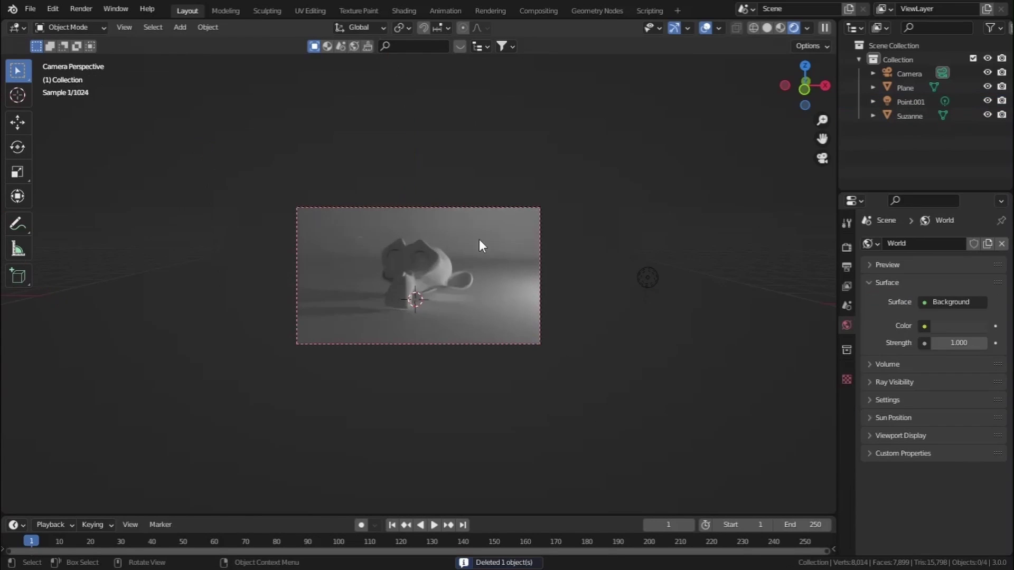
pyautogui.click(648, 278)
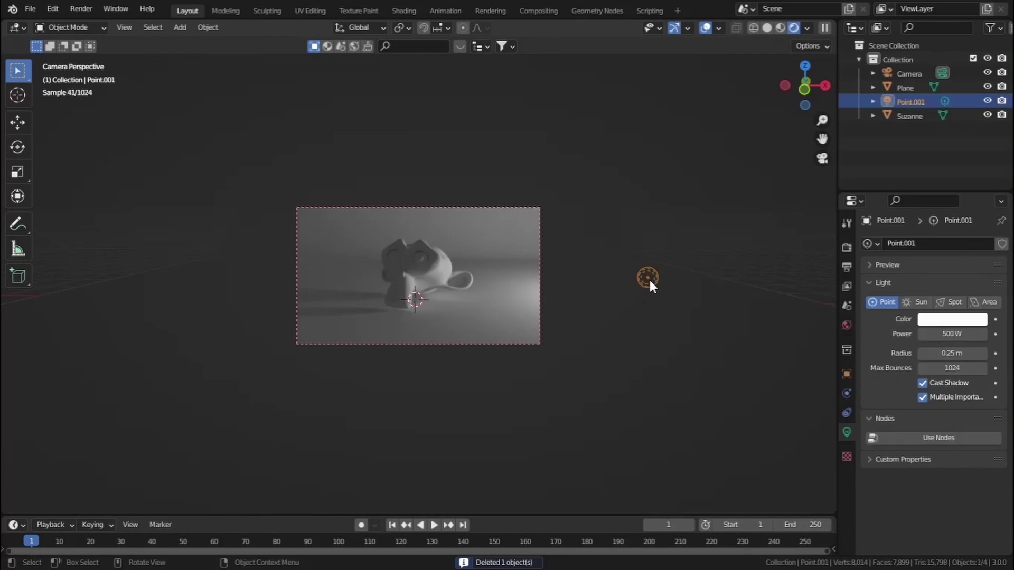
pyautogui.press('Delete')
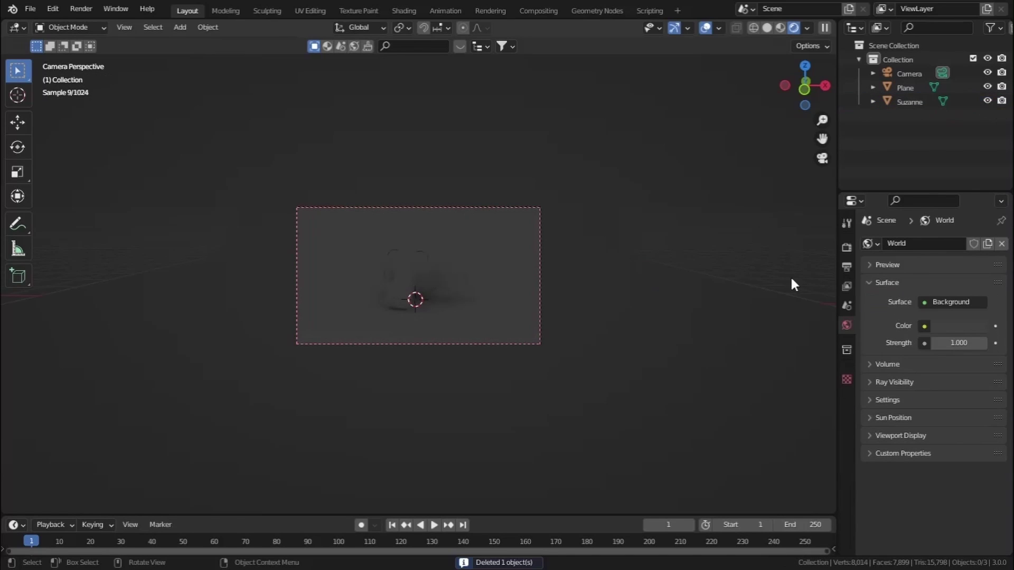
# Step: Add a sun light and raise it along Z to just above the monkey's head
pyautogui.click(180, 27)
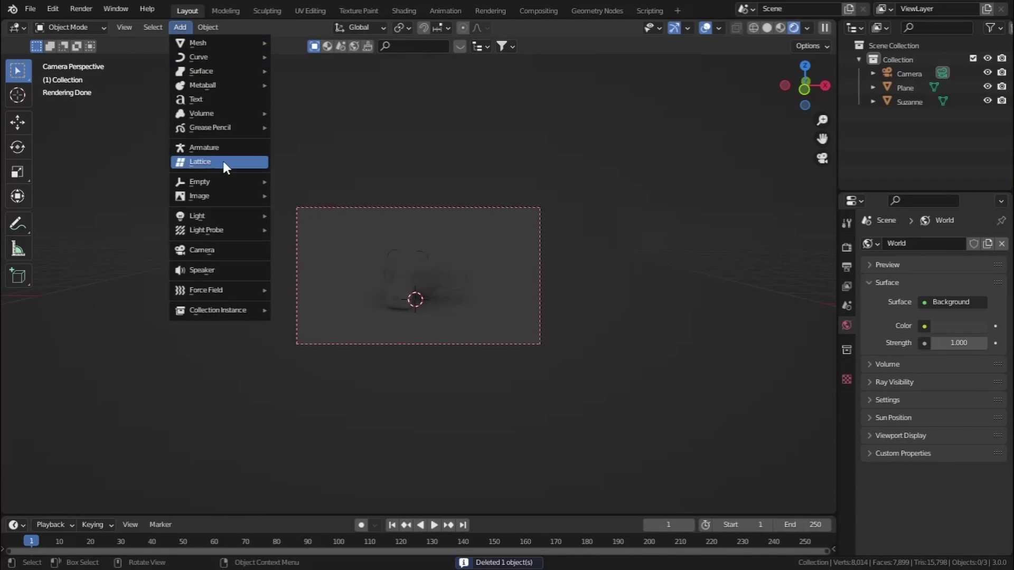
pyautogui.moveTo(219, 211)
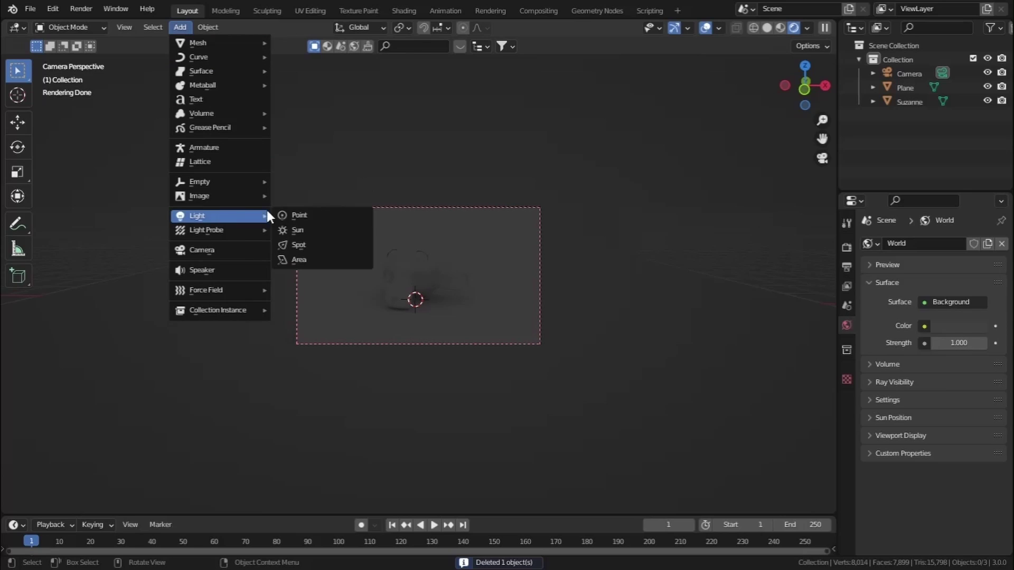
pyautogui.click(302, 229)
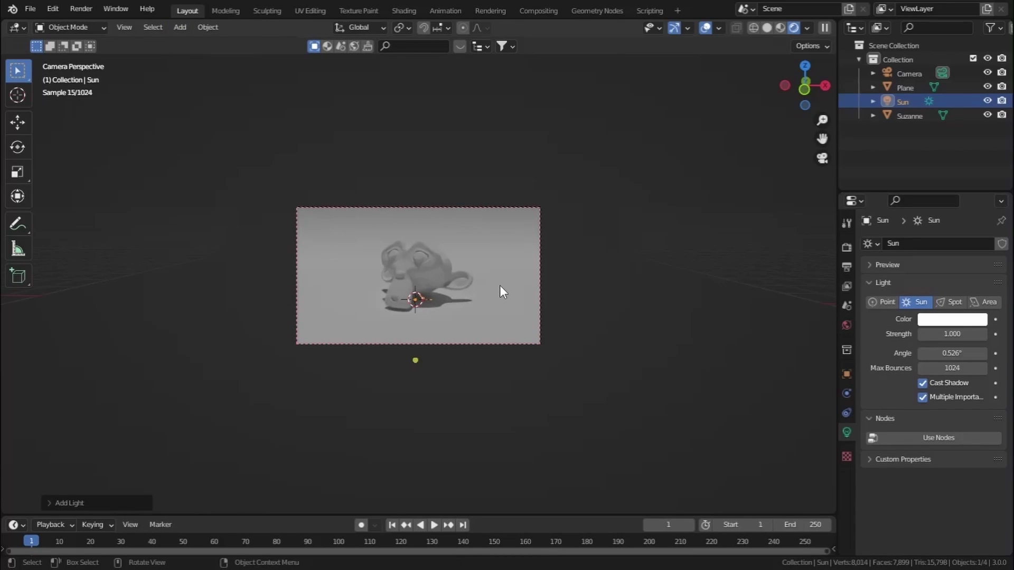
pyautogui.press('g')
pyautogui.press('z')
pyautogui.click(501, 206)
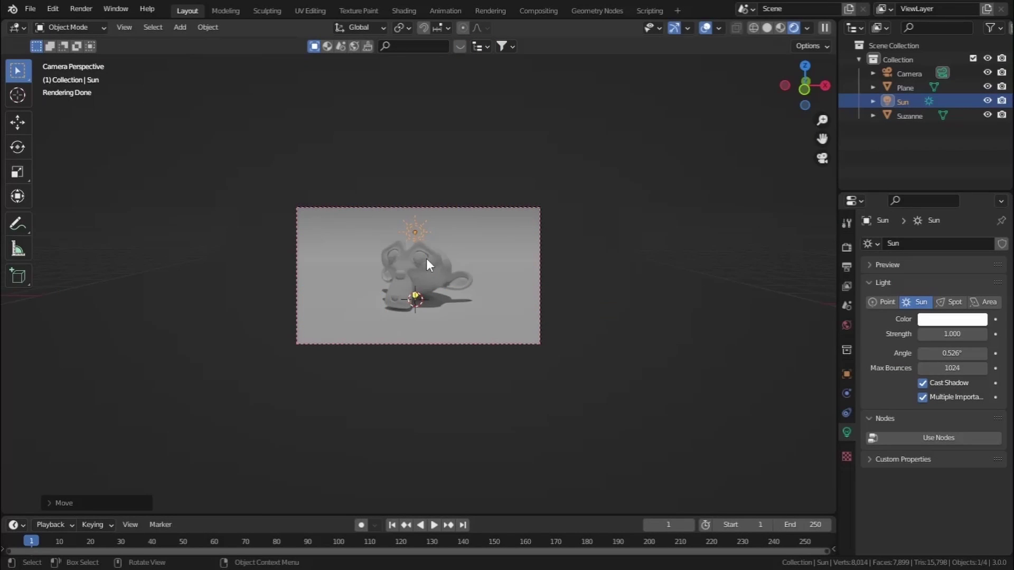
# Step: Move the sun light along positive X past the monkey's ear, keeping it inside the camera frame
pyautogui.press('g')
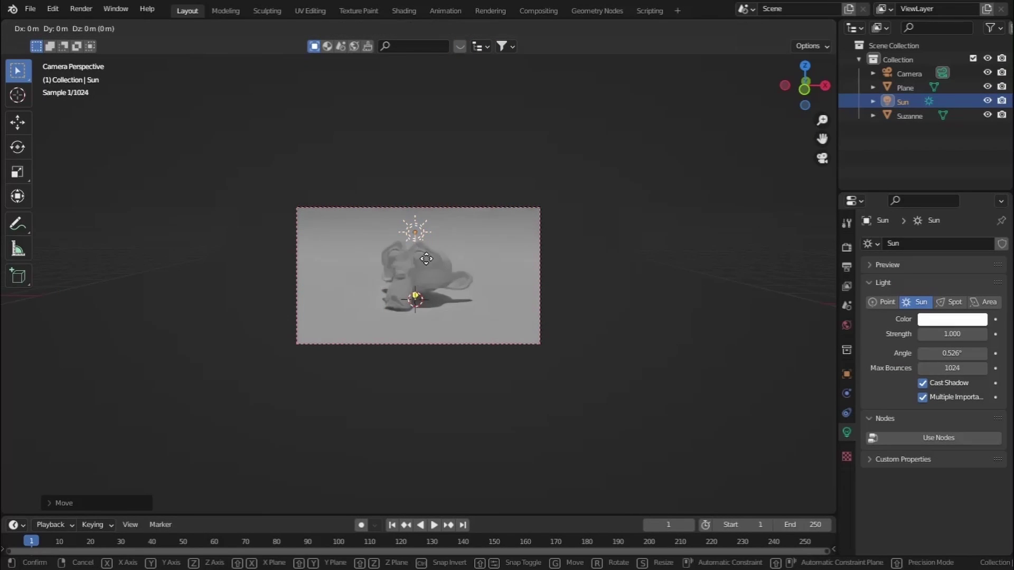
pyautogui.press('x')
pyautogui.click(502, 267)
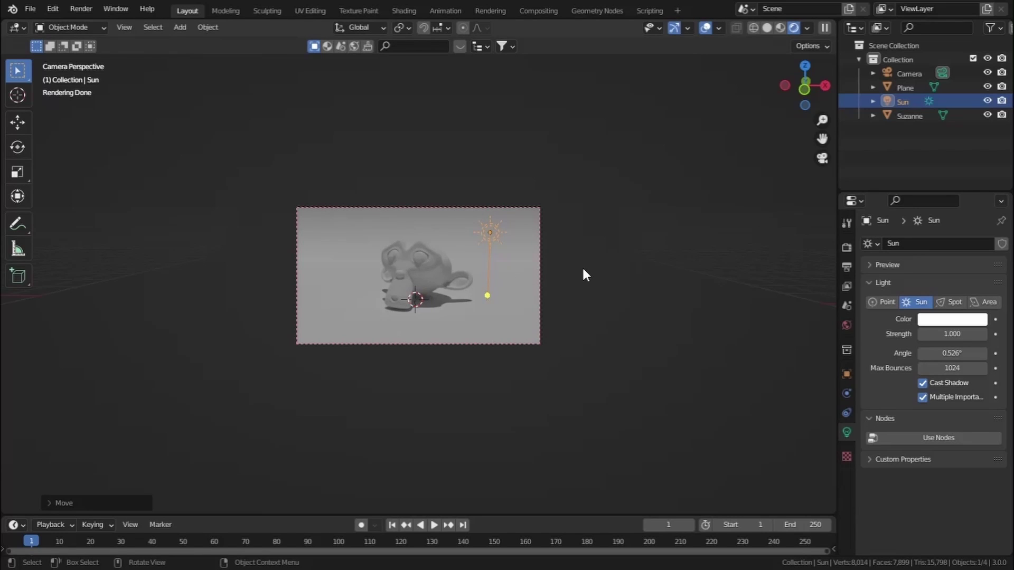
pyautogui.press('r')
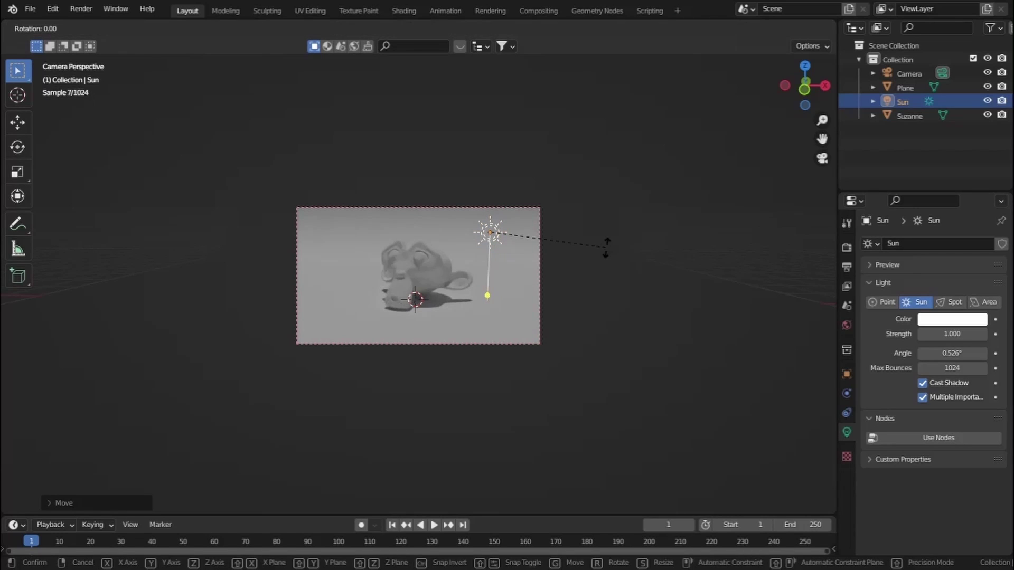
pyautogui.press('y')
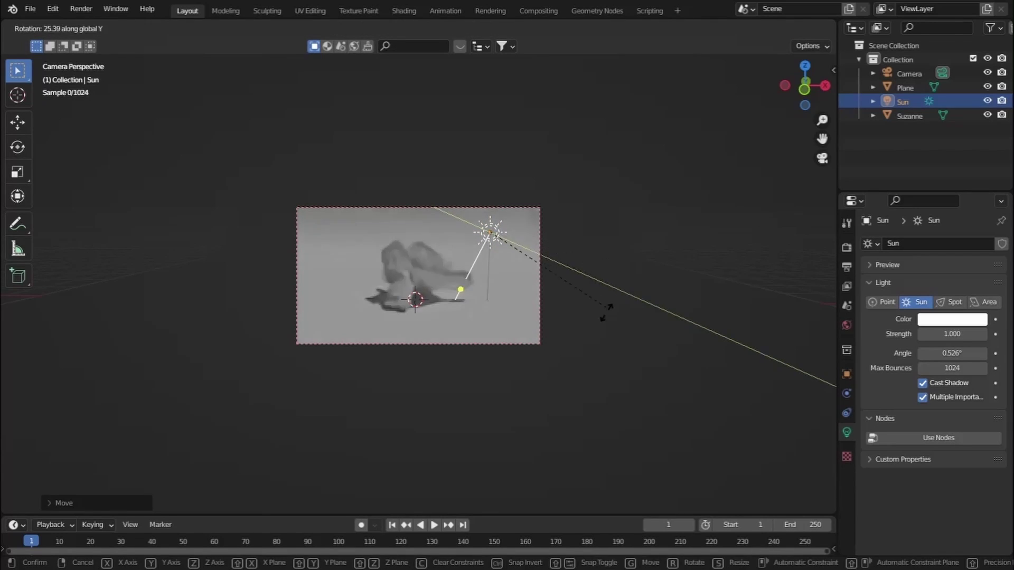
pyautogui.click(592, 285)
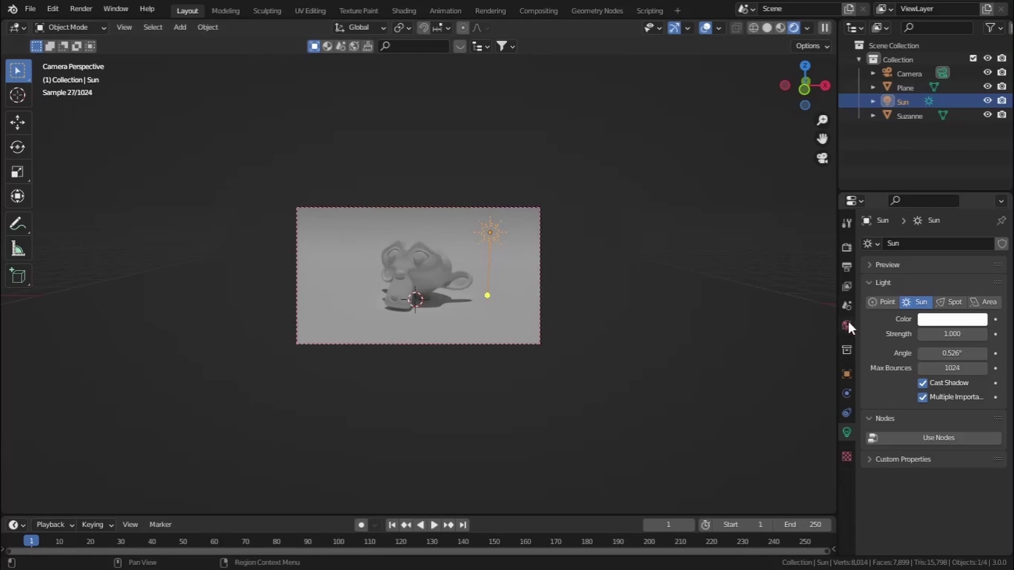
# Step: Move the sun light along negative X to the other side of the monkey's head, inside the camera frame
pyautogui.press('g')
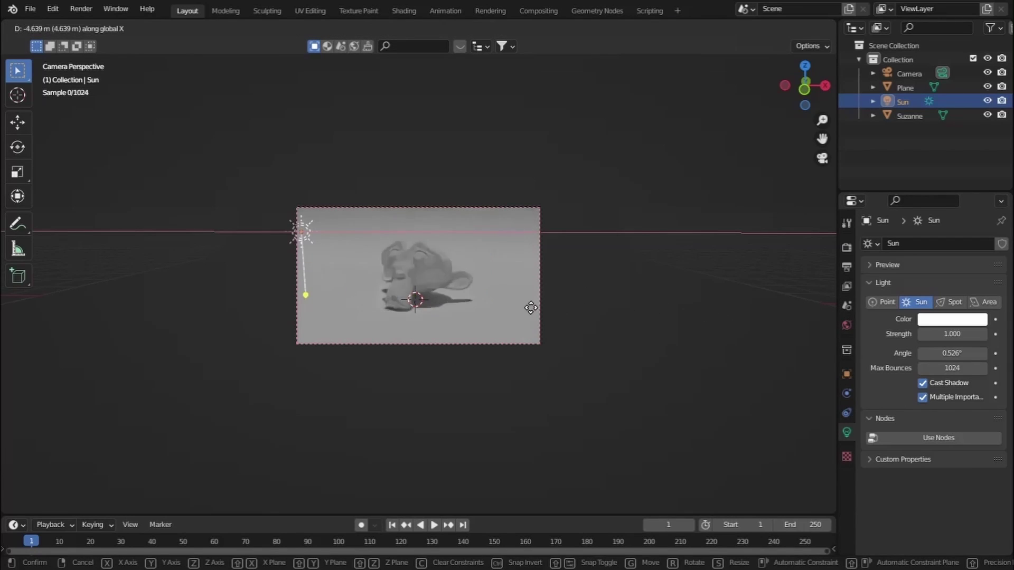
pyautogui.click(561, 312)
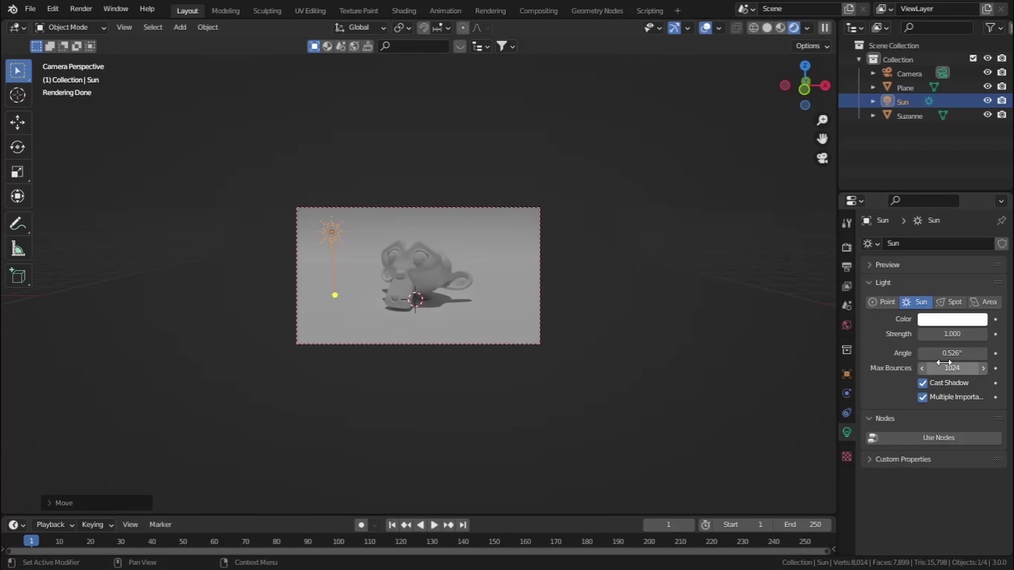
# Step: Widen the sun light's angle to 15° and further to 100° to soften the monkey's shadow
pyautogui.moveTo(926, 357); pyautogui.dragTo(934, 352)
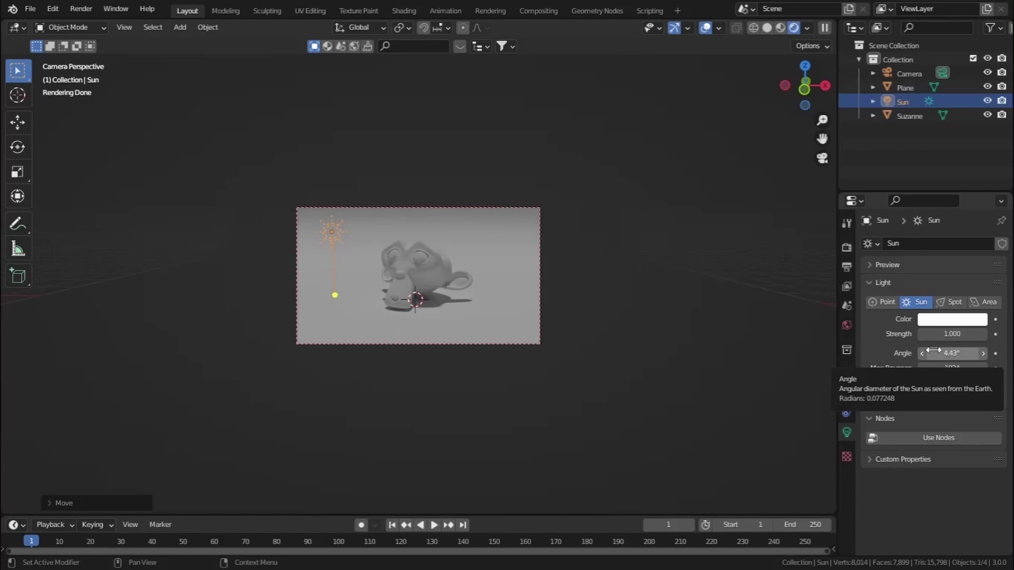
pyautogui.click(934, 351)
pyautogui.write('15')
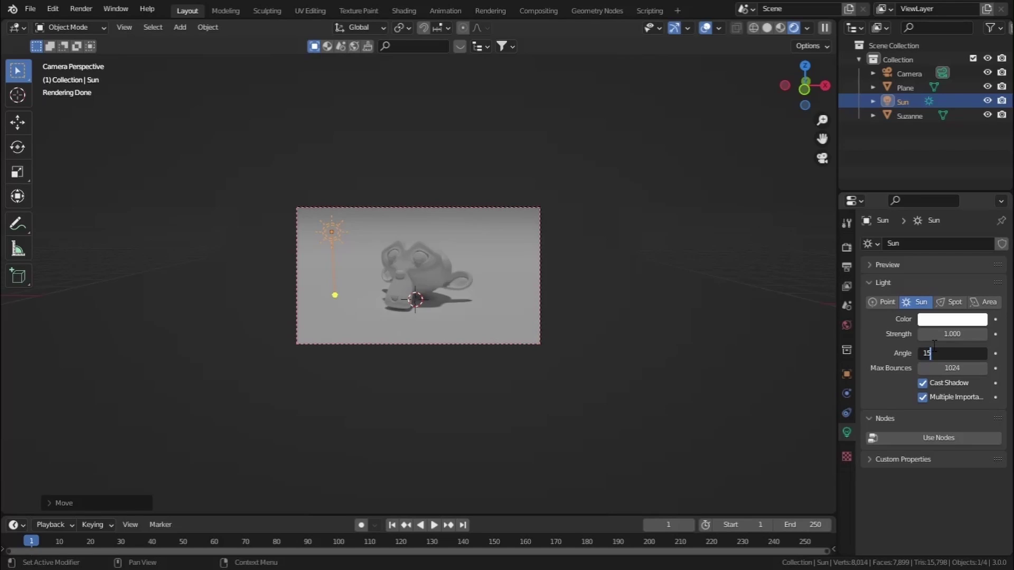
pyautogui.press('Return')
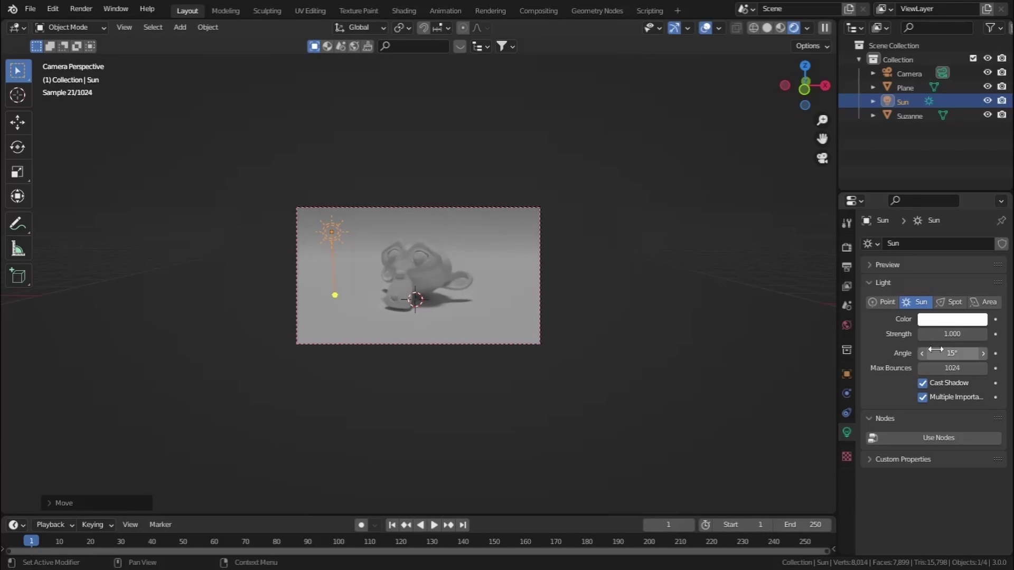
pyautogui.click(945, 352)
pyautogui.write('100')
pyautogui.press('Return')
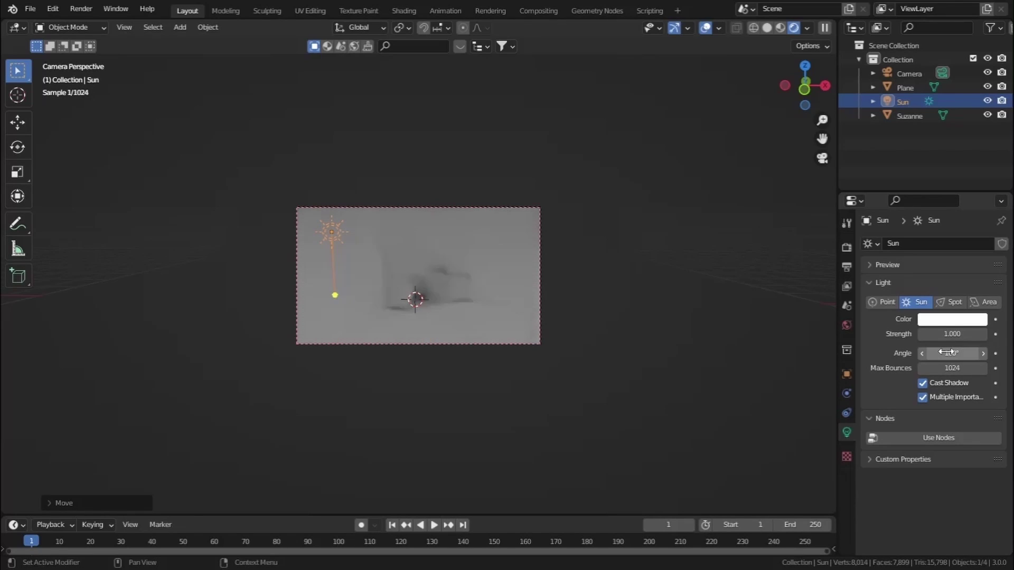
pyautogui.scroll(5, 418, 298)
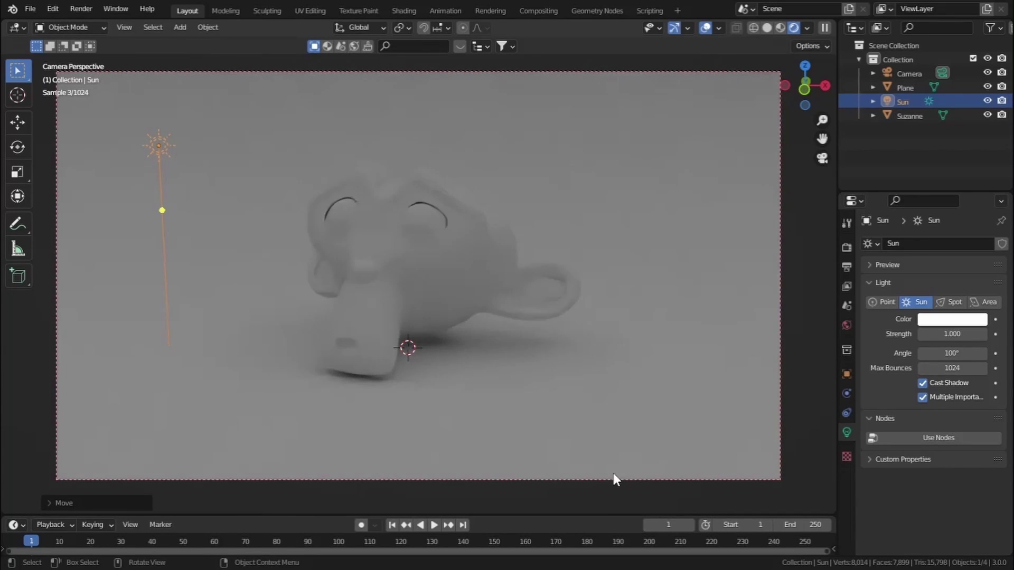
# Step: Test the sun light's strength at 100 and 10, and settle on 5
pyautogui.scroll(-2, 550, 292)
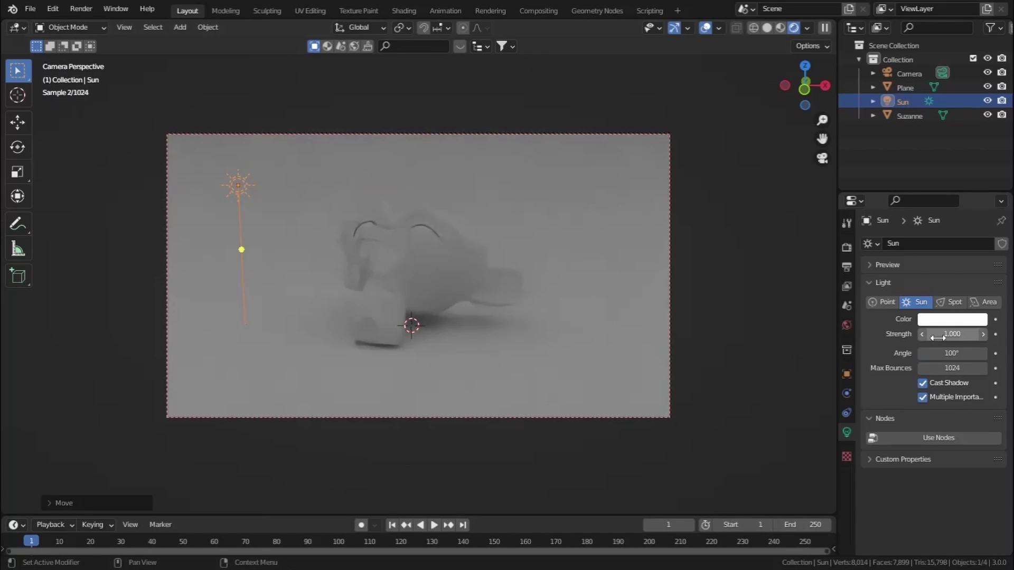
pyautogui.click(938, 338)
pyautogui.write('100')
pyautogui.press('Return')
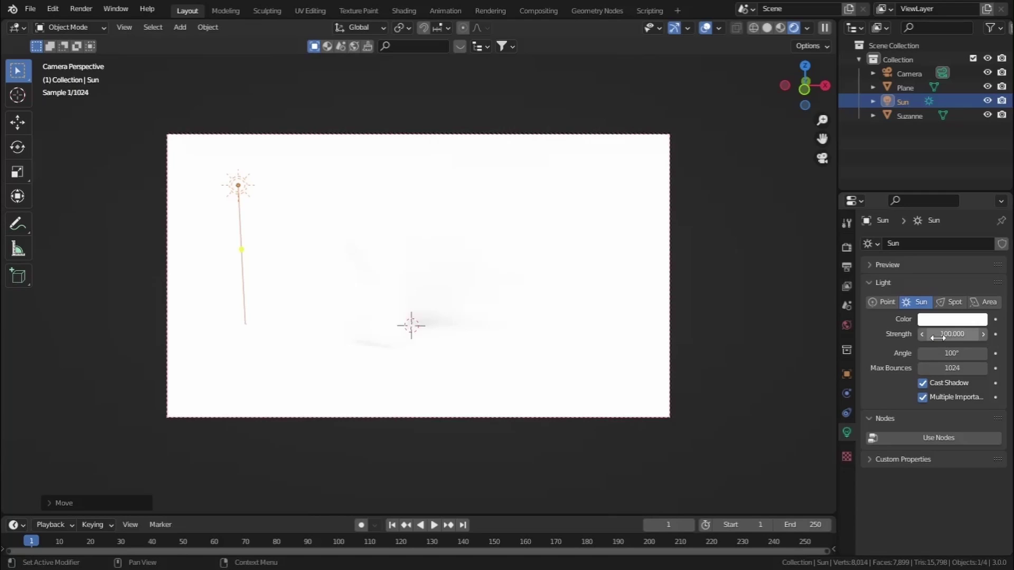
pyautogui.click(937, 337)
pyautogui.write('10')
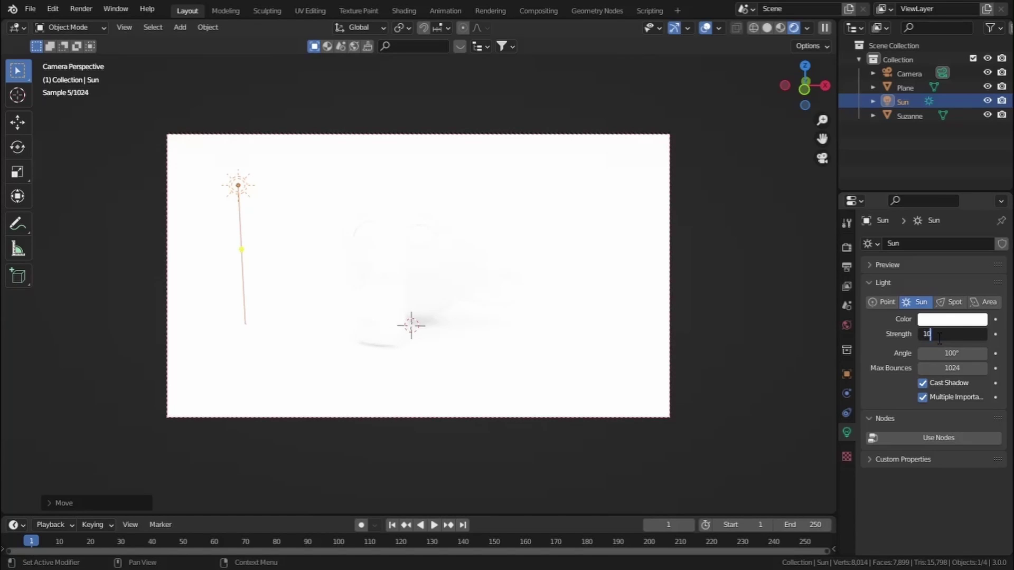
pyautogui.press('Return')
pyautogui.click(938, 337)
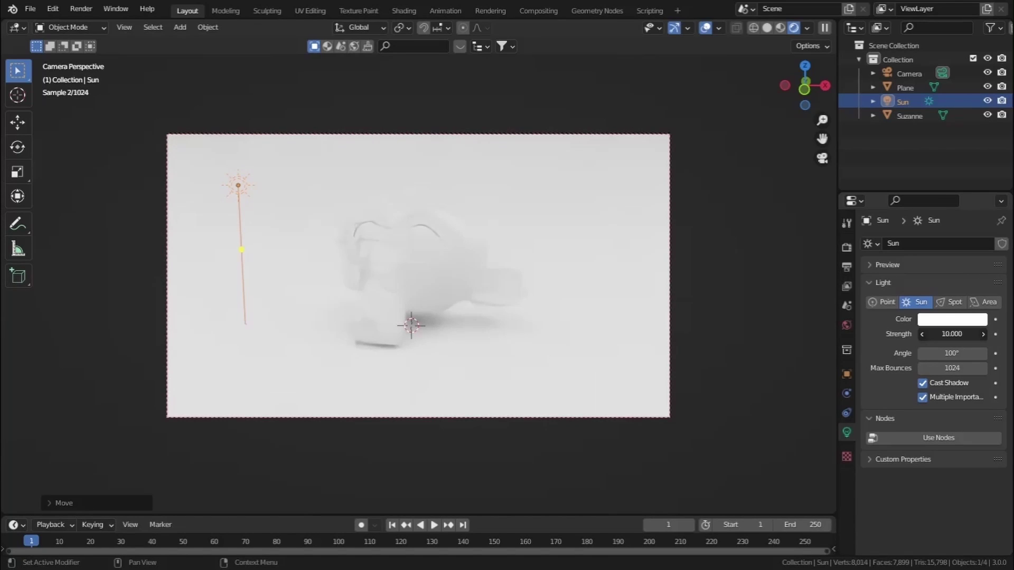
pyautogui.write('5')
pyautogui.press('Return')
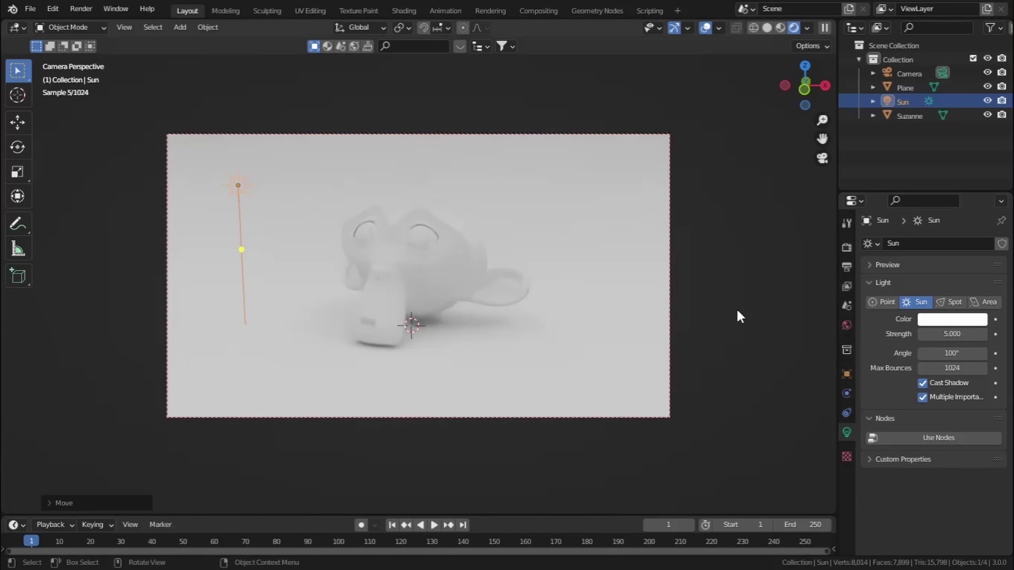
# Step: Limit the render region to the monkey head and rotate the sun light about global Y so its beam slants across the head
pyautogui.hotkey('ctrl', 'b')
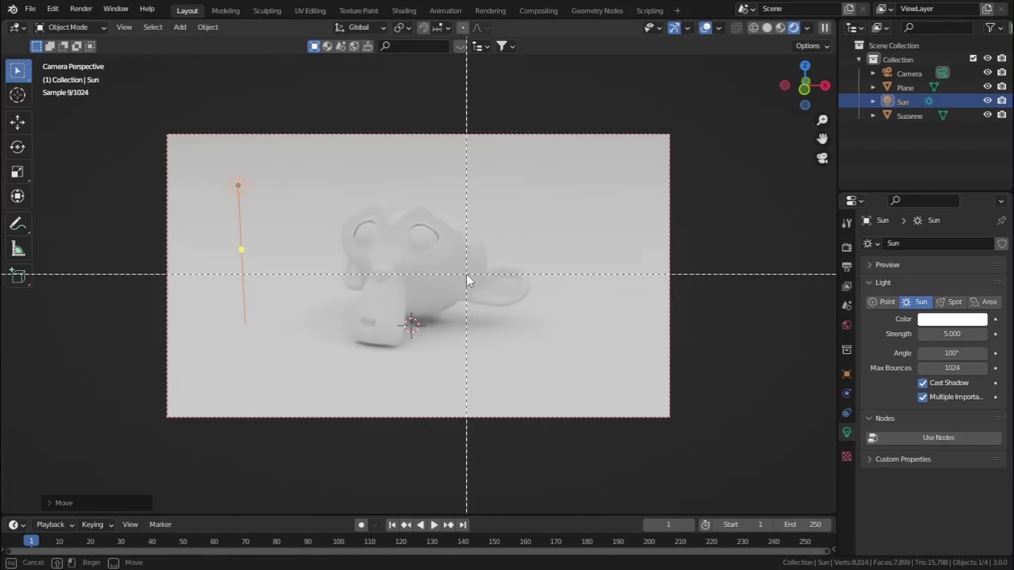
pyautogui.moveTo(289, 144); pyautogui.dragTo(554, 397)
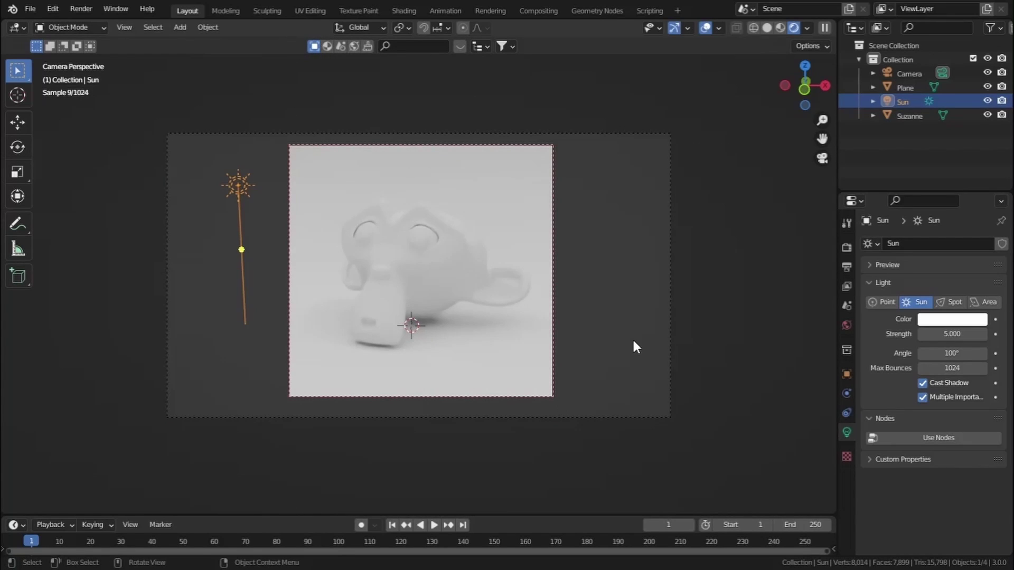
pyautogui.press('r')
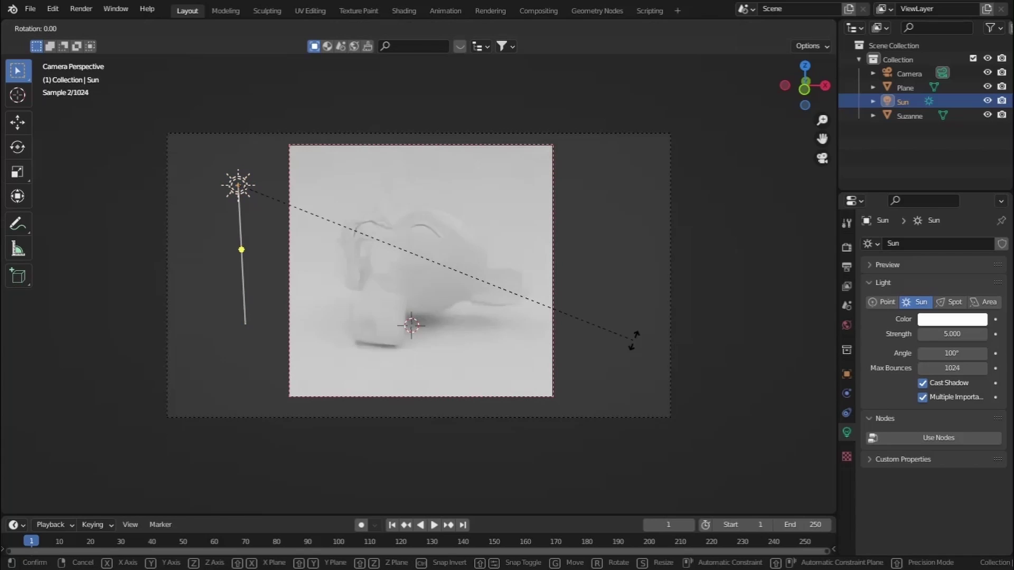
pyautogui.press('x')
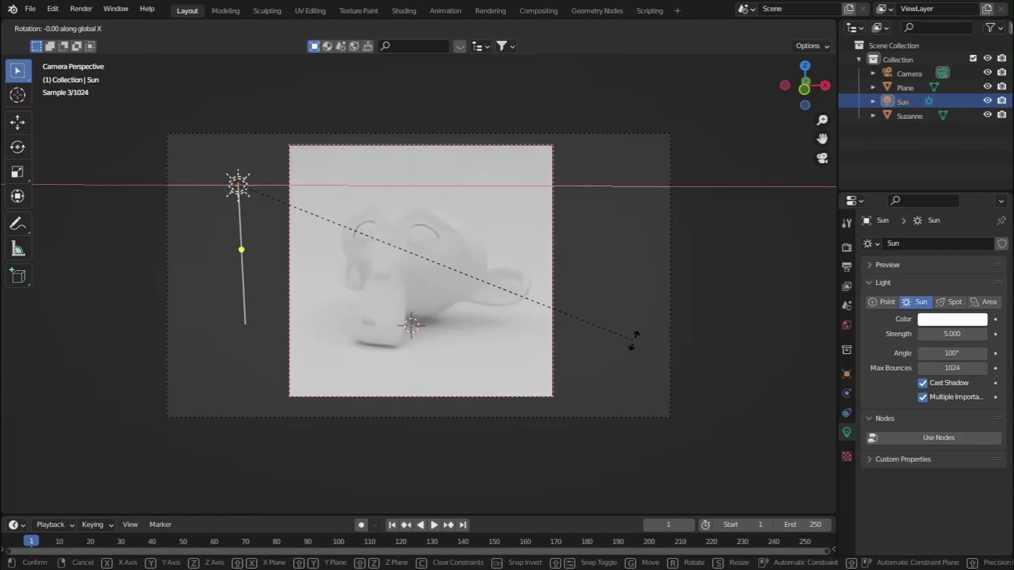
pyautogui.press('y')
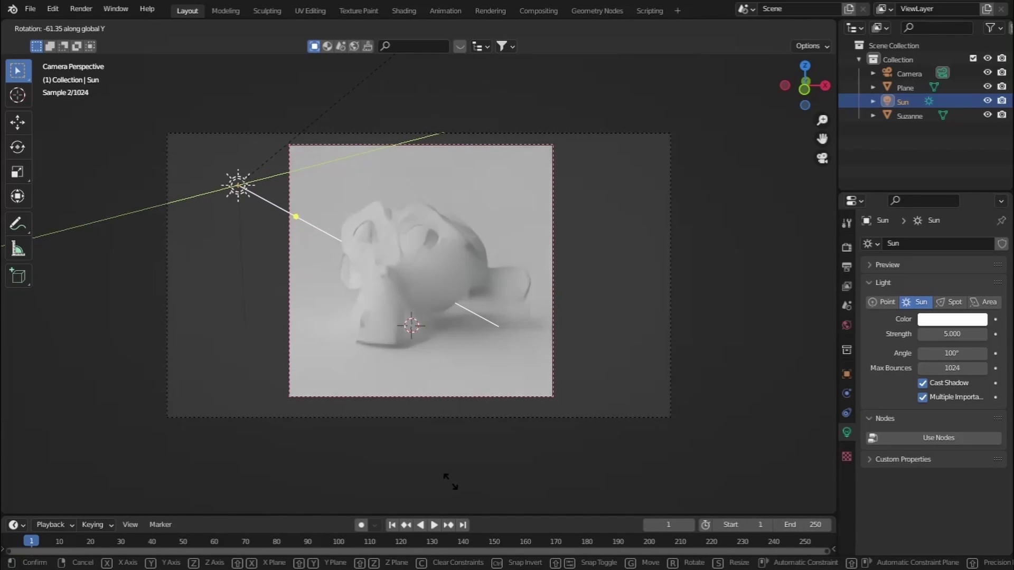
pyautogui.click(427, 449)
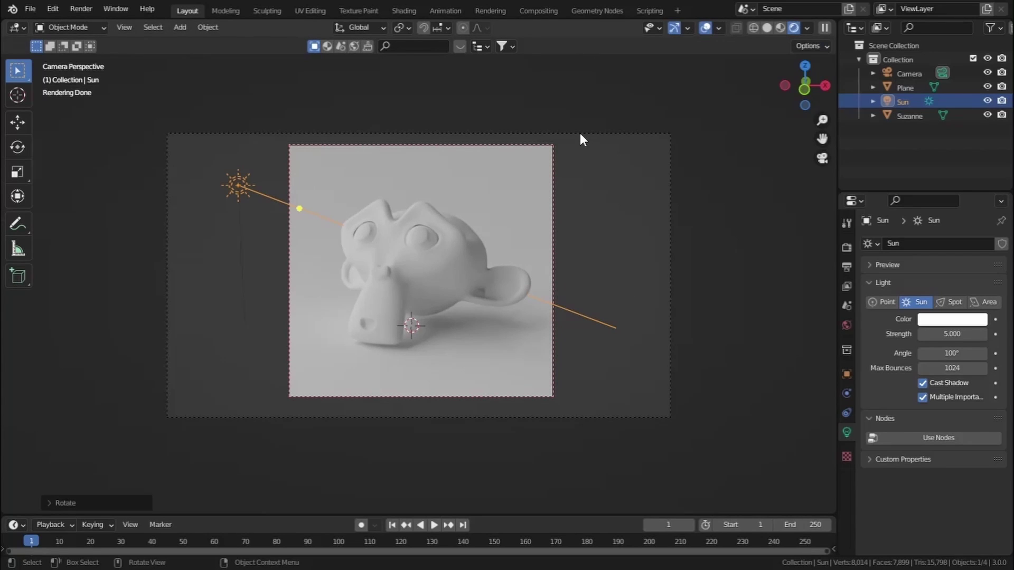
# Step: Restore the render region to the full camera frame and inspect the sun's lighting across the whole curved backdrop from outside the camera
pyautogui.hotkey('ctrl', 'b')
pyautogui.moveTo(104, 97); pyautogui.dragTo(748, 459)
pyautogui.moveTo(584, 309); pyautogui.dragTo(550, 323, button='middle')
pyautogui.scroll(-4, 551, 321)
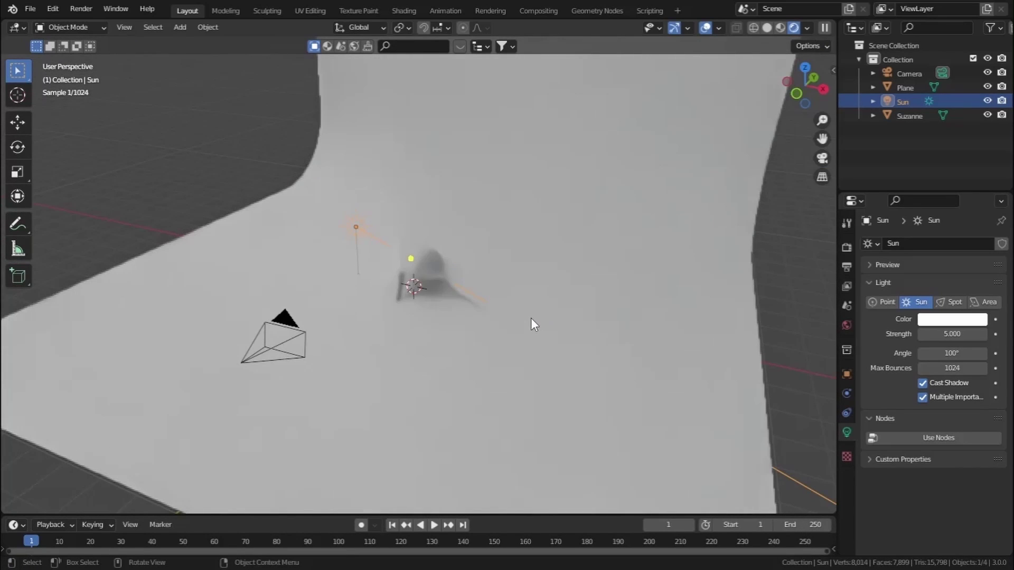
pyautogui.scroll(-3, 530, 318)
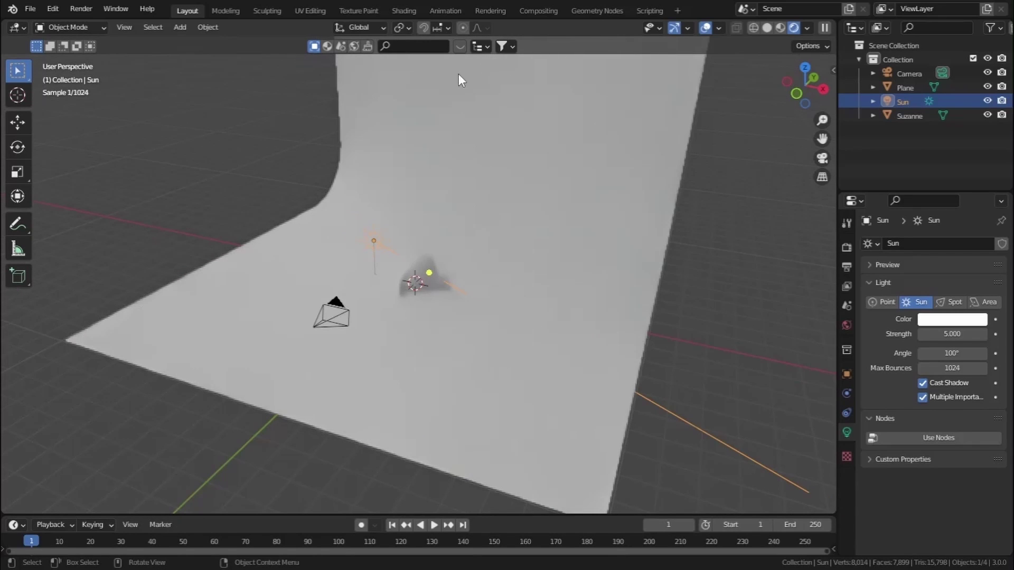
pyautogui.scroll(-6, 488, 171)
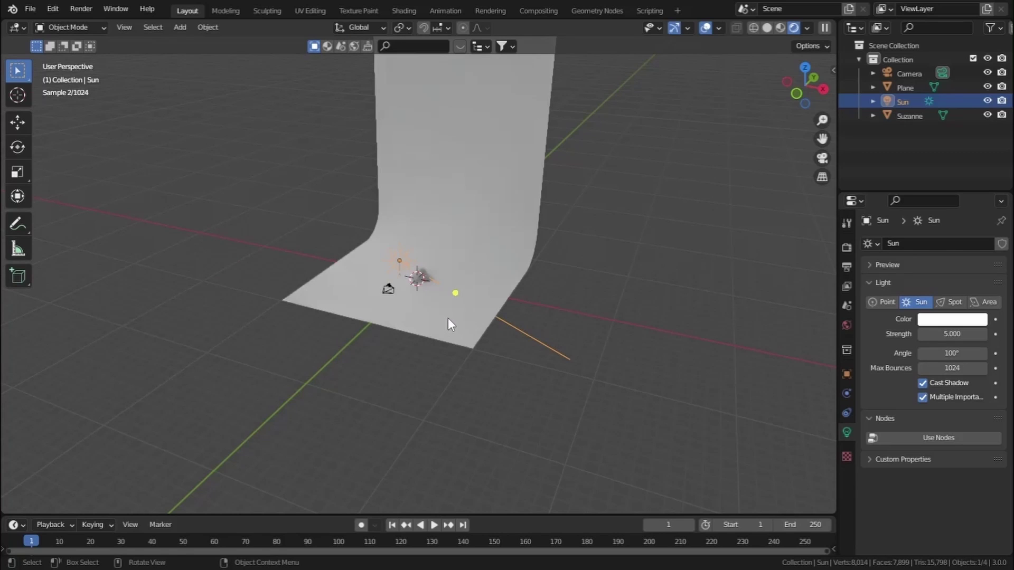
pyautogui.moveTo(449, 309); pyautogui.dragTo(563, 230, button='middle')
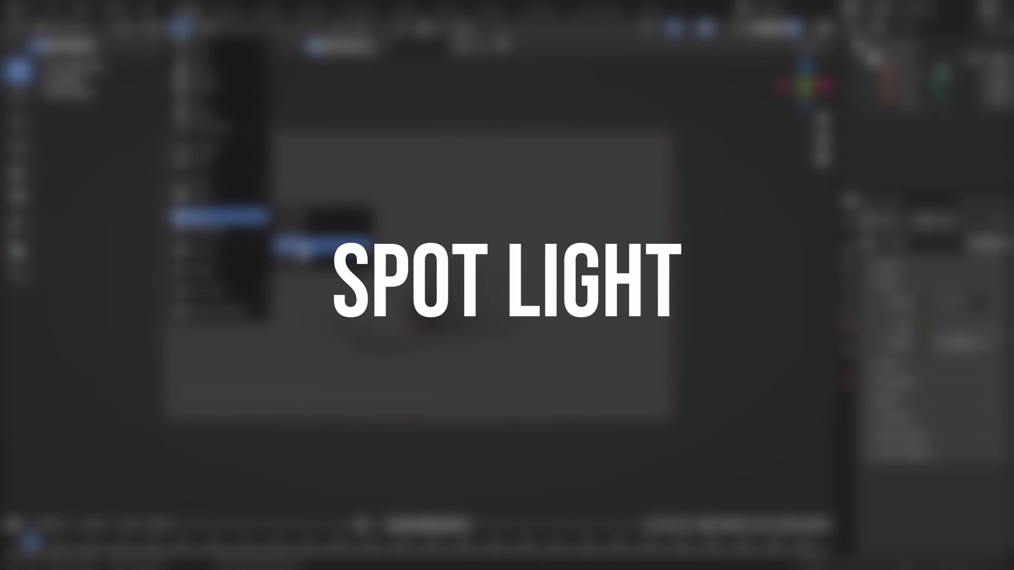
# Step: Add a spot light and raise it along Z above the monkey head, beyond the camera frame, so its cone surrounds the head
pyautogui.click(312, 248)
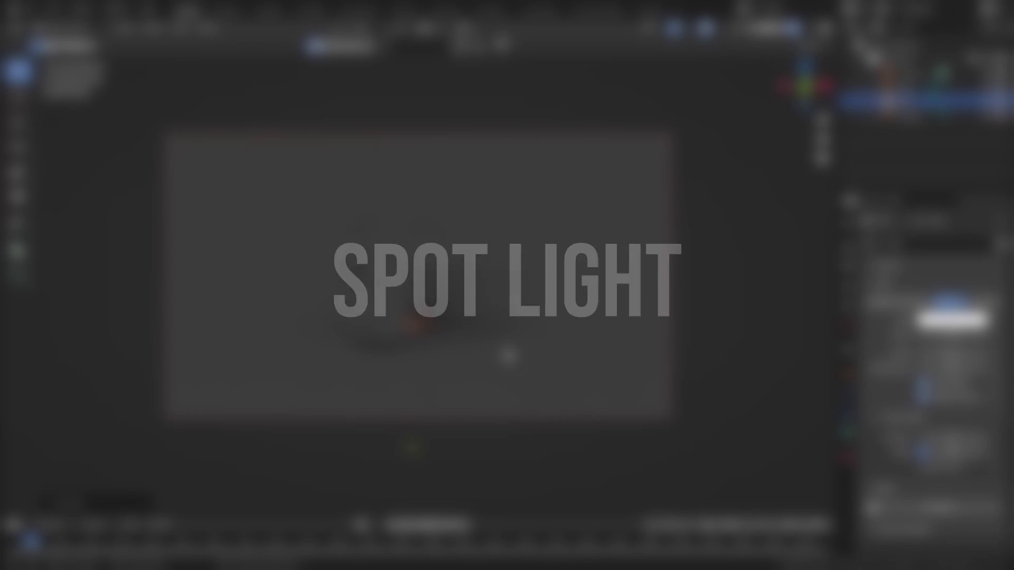
pyautogui.press('g')
pyautogui.press('z')
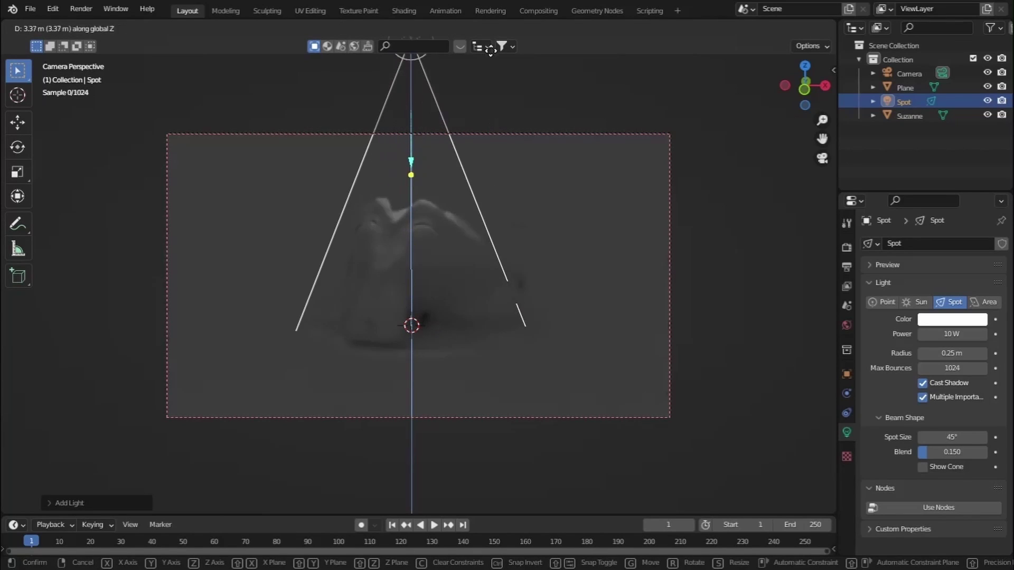
pyautogui.click(485, 446)
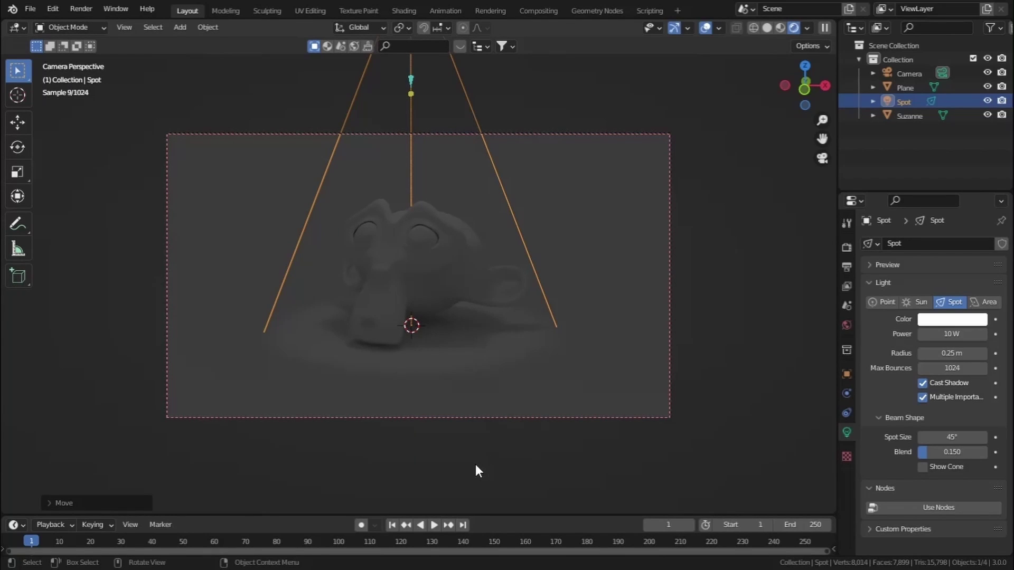
# Step: Set the spot light's power to 100 W and its radius to 1.2 m
pyautogui.click(951, 334)
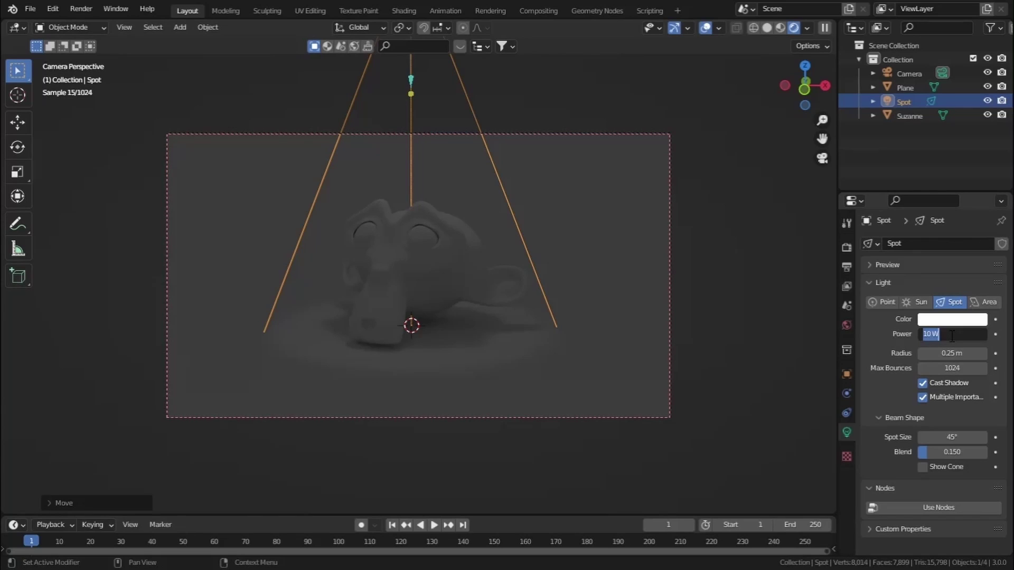
pyautogui.write('100')
pyautogui.press('Return')
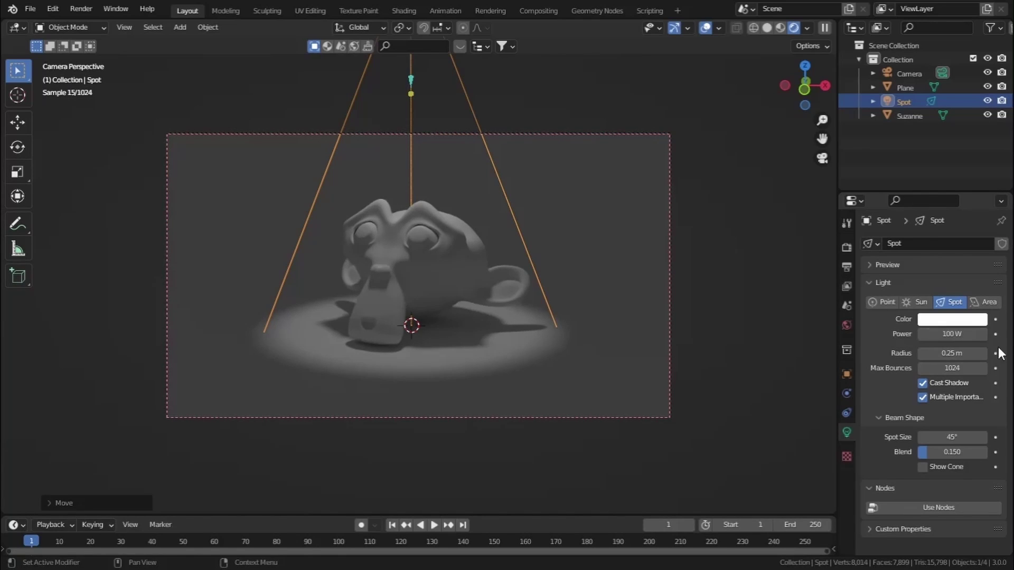
pyautogui.scroll(-4, 602, 329)
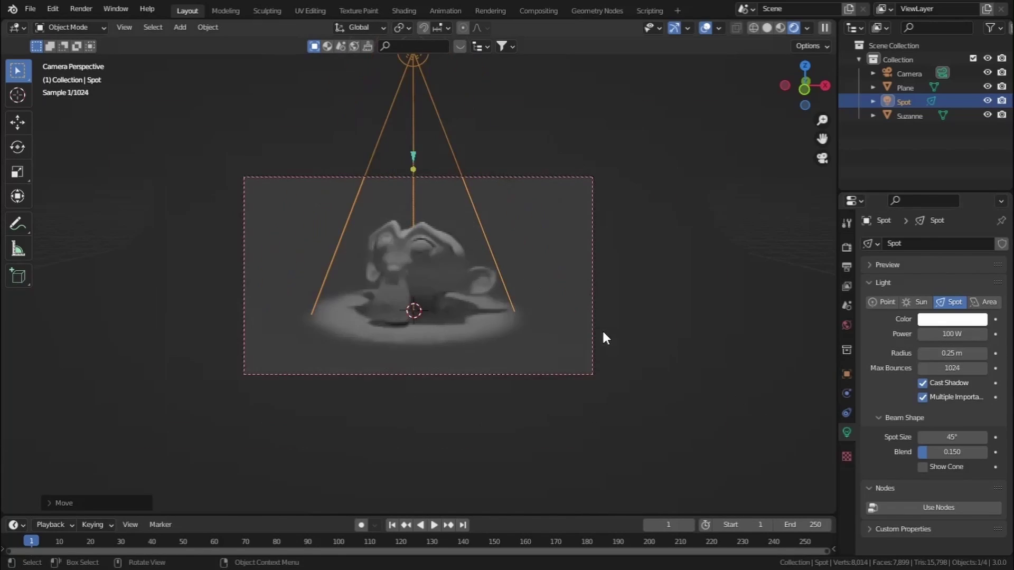
pyautogui.scroll(1, 471, 300)
pyautogui.moveTo(945, 352); pyautogui.dragTo(992, 352)
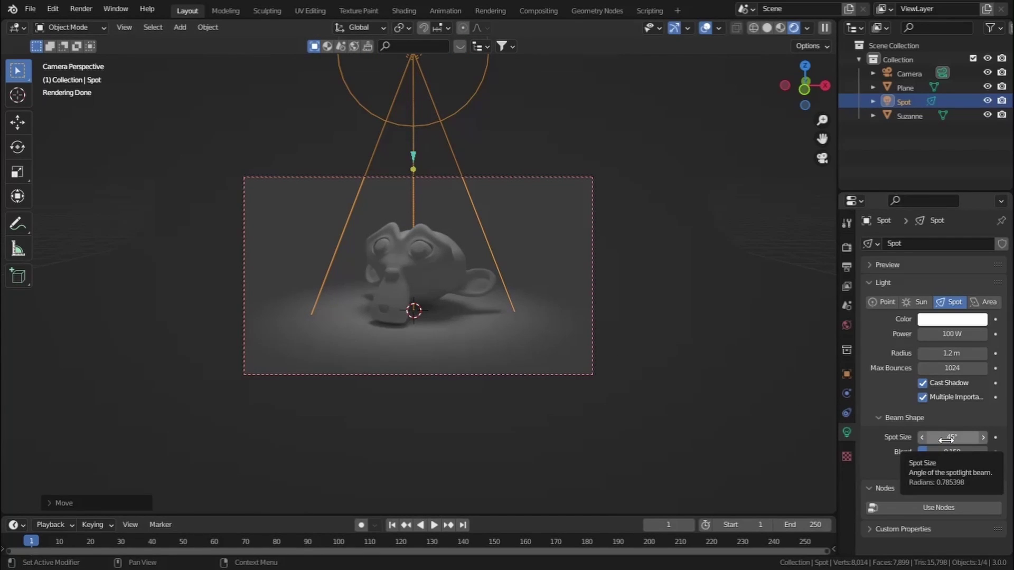
# Step: Try spot sizes of 41.5° and 87.4° for the spot light's beam, and reduce it to about 50.6°
pyautogui.moveTo(945, 440); pyautogui.dragTo(934, 439)
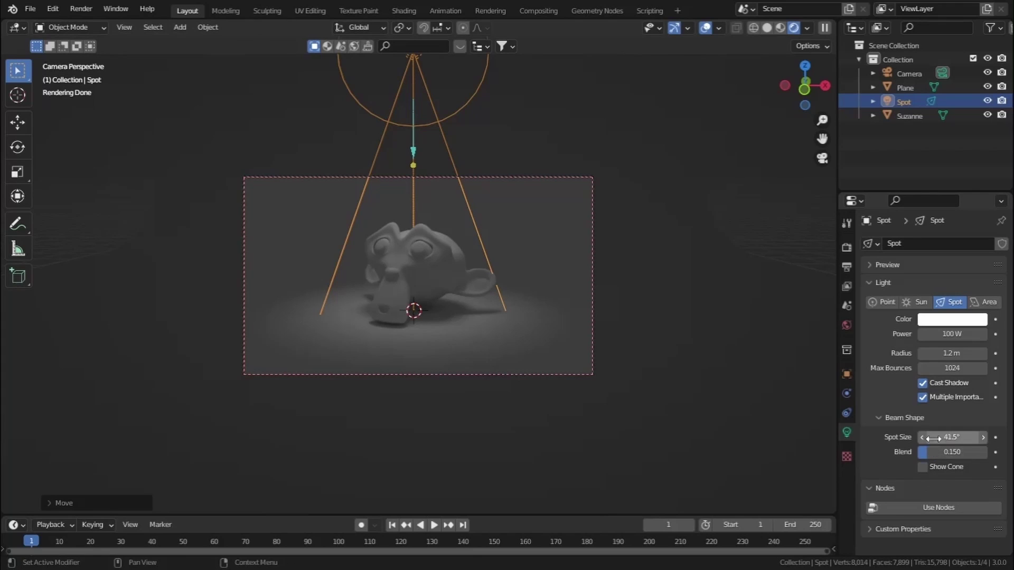
pyautogui.moveTo(950, 437); pyautogui.dragTo(989, 437)
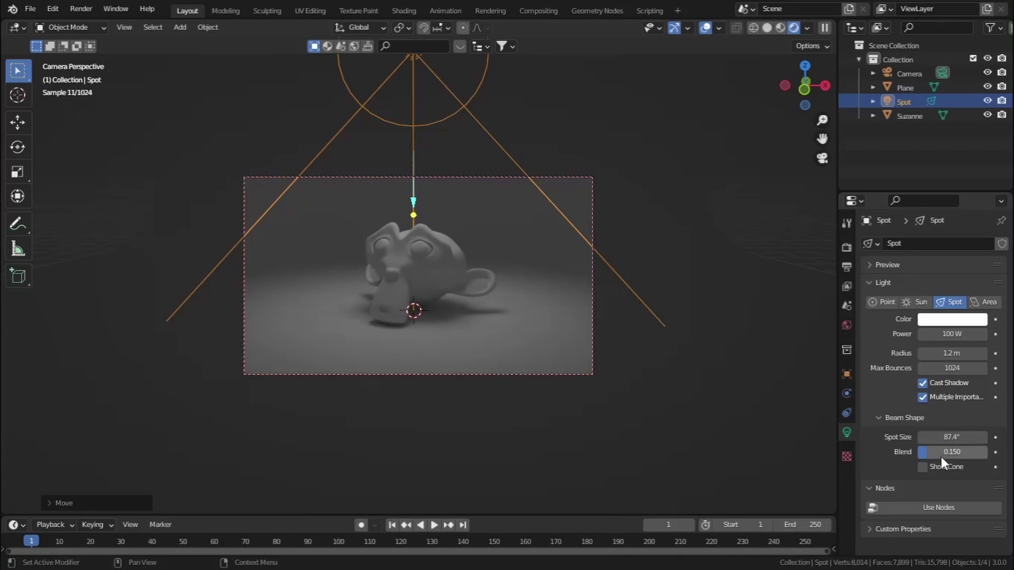
pyautogui.moveTo(958, 437); pyautogui.dragTo(935, 437)
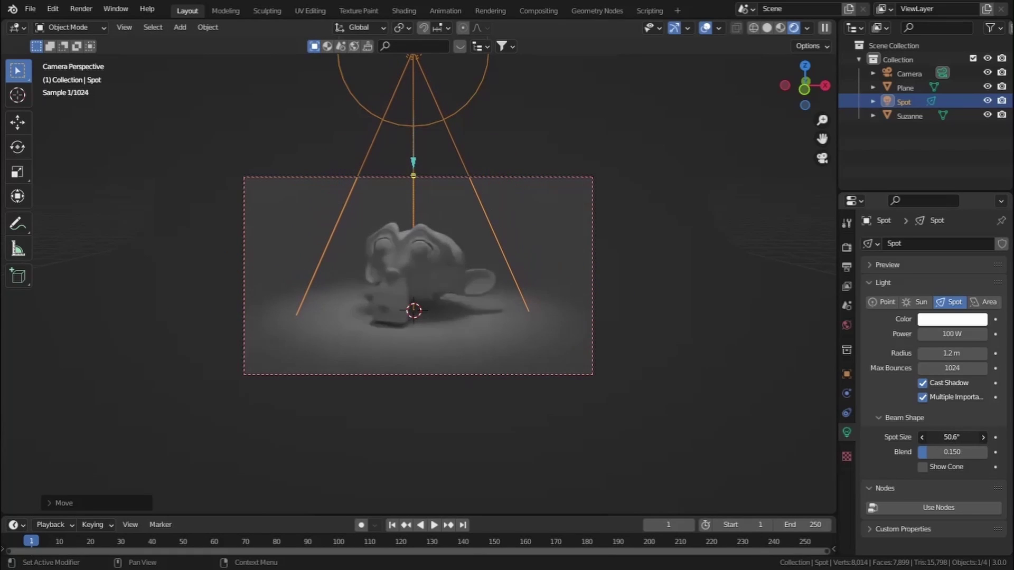
# Step: Compare the spot light's edge at 0 m radius with blends of 1 and 0, and set the radius to 0.57 m
pyautogui.moveTo(952, 355); pyautogui.dragTo(922, 375)
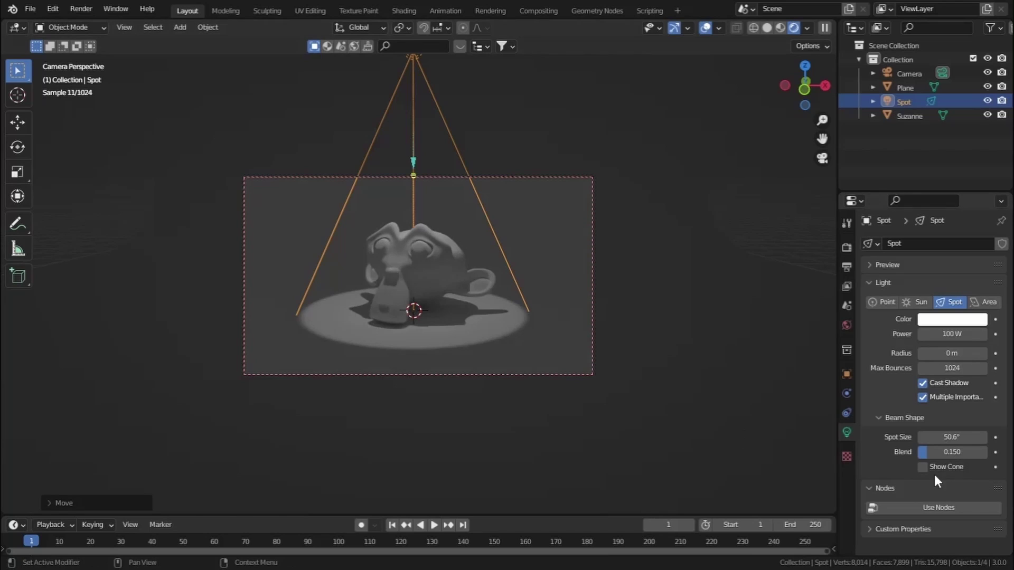
pyautogui.moveTo(927, 450); pyautogui.dragTo(987, 450)
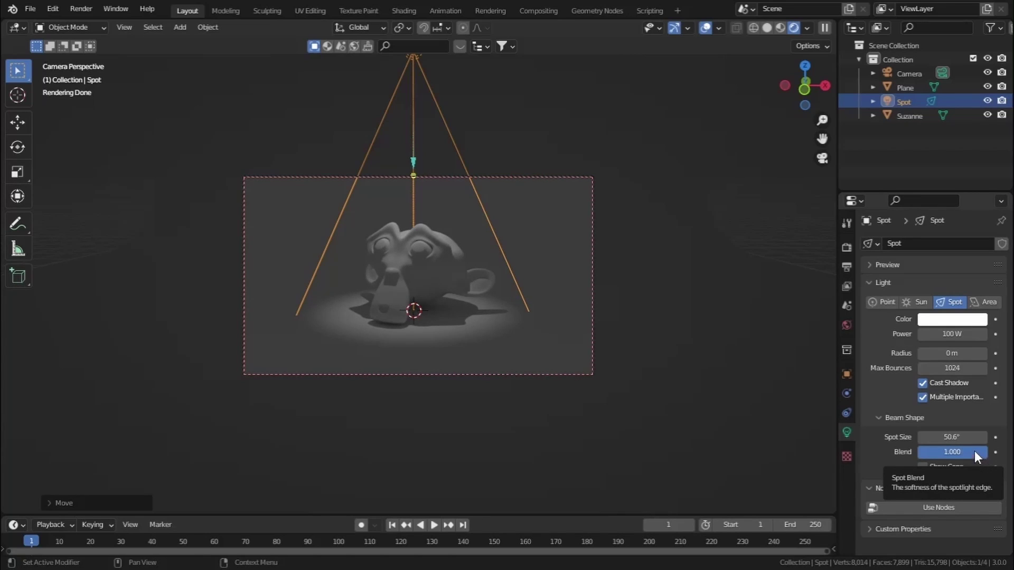
pyautogui.moveTo(974, 450); pyautogui.dragTo(929, 451)
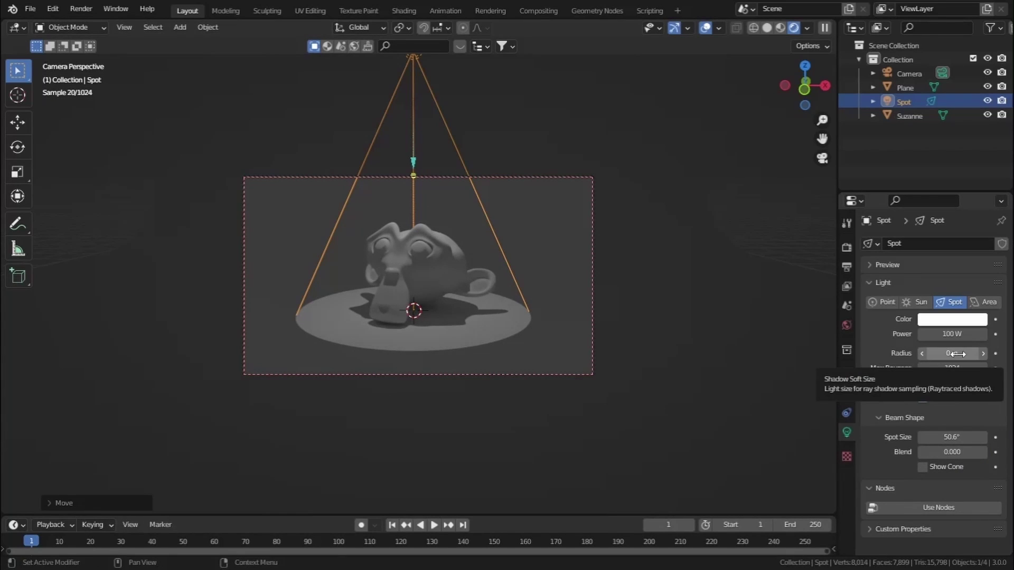
pyautogui.moveTo(957, 354); pyautogui.dragTo(998, 354)
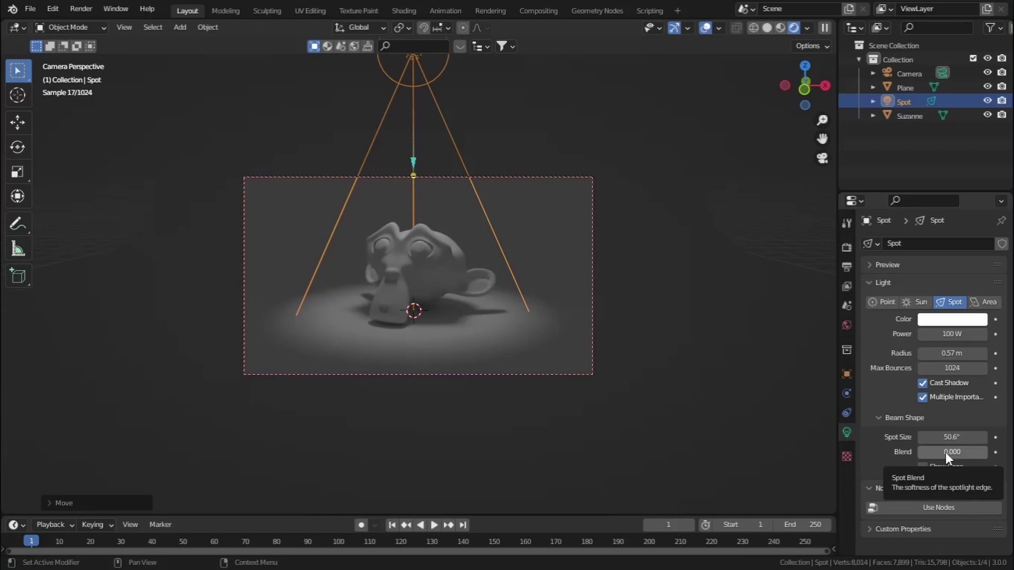
pyautogui.moveTo(945, 452)
pyautogui.mouseDown()
pyautogui.moveTo(1008, 452)
pyautogui.moveTo(954, 456)
pyautogui.mouseUp()
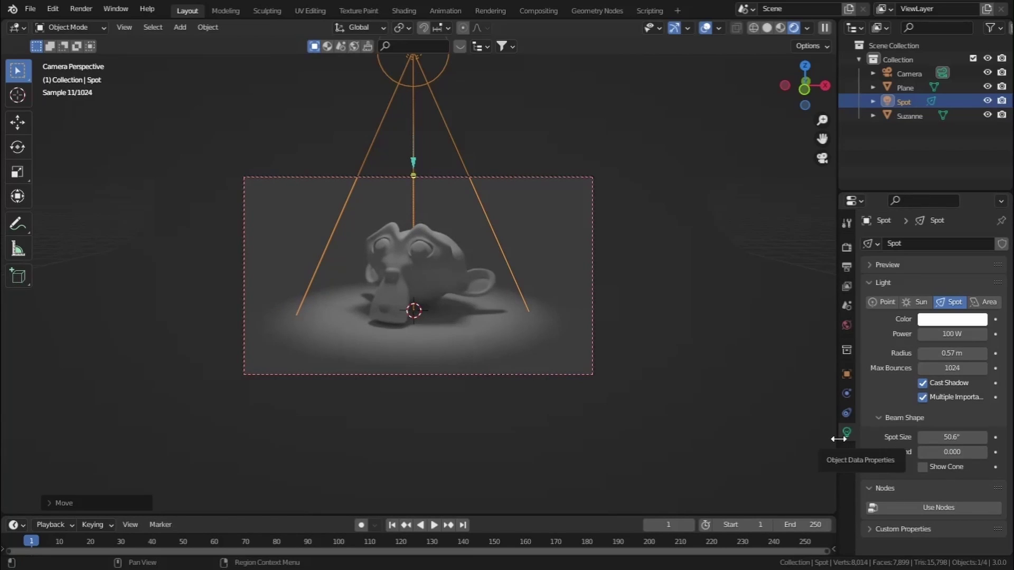
# Step: Shift the spot light slightly along the global X axis in the negative direction
pyautogui.press('g')
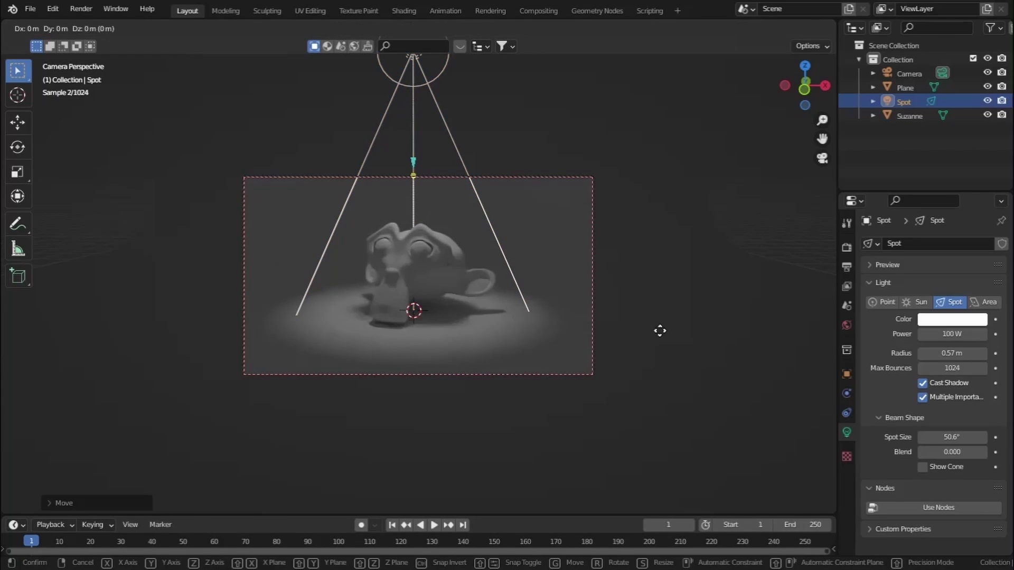
pyautogui.press('x')
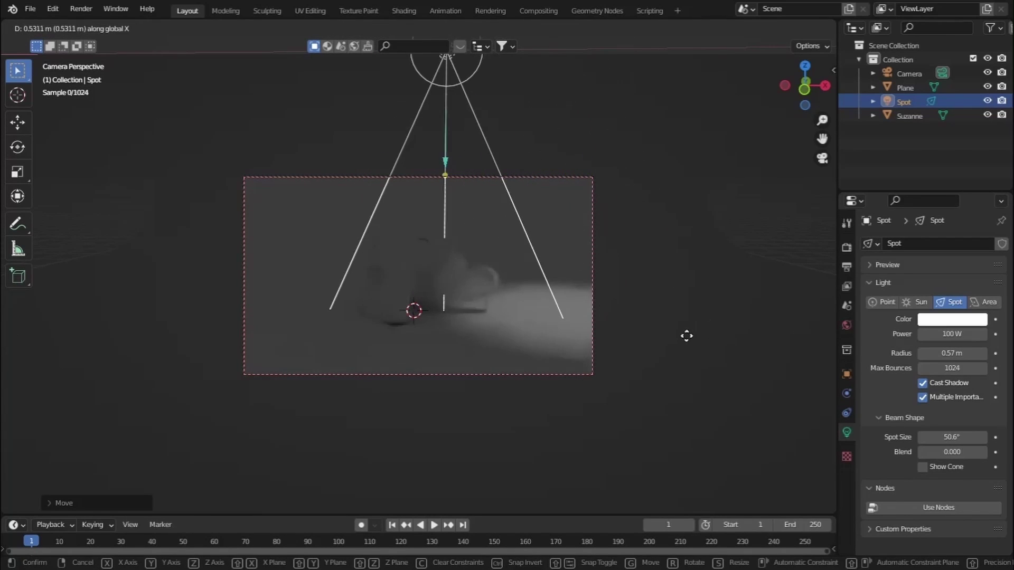
pyautogui.click(660, 336)
# Step: Try tilting the spot light about -21° around global Y and moving it along negative X to aim it diagonally at the monkey head
pyautogui.press('r')
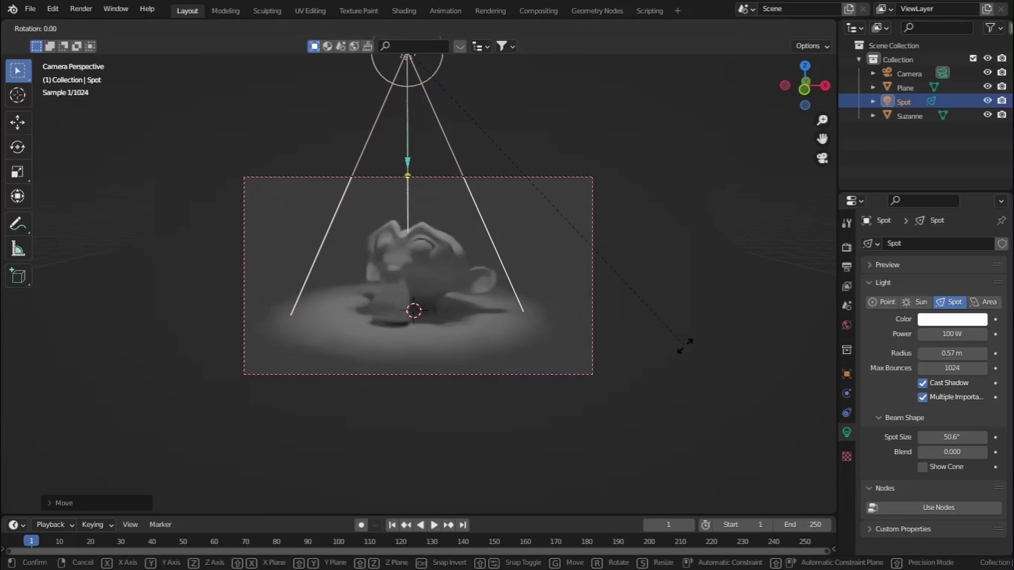
pyautogui.press('y')
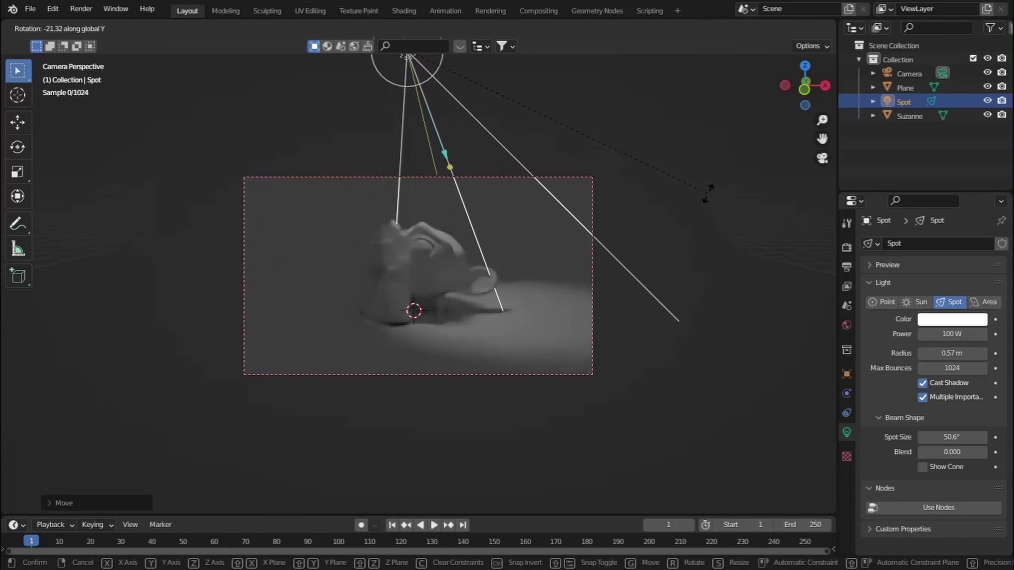
pyautogui.click(706, 191)
pyautogui.press('g')
pyautogui.press('x')
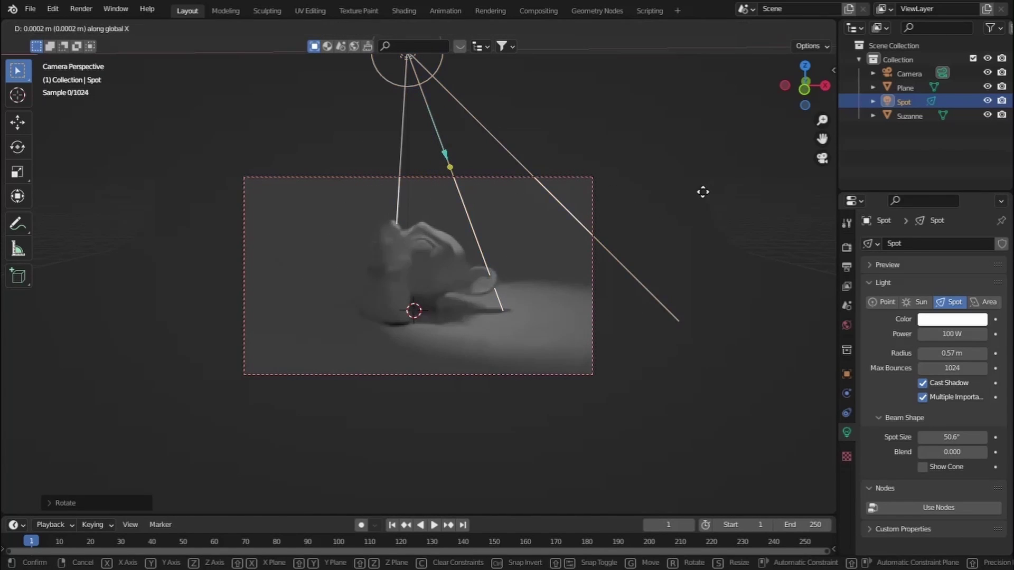
pyautogui.click(615, 206)
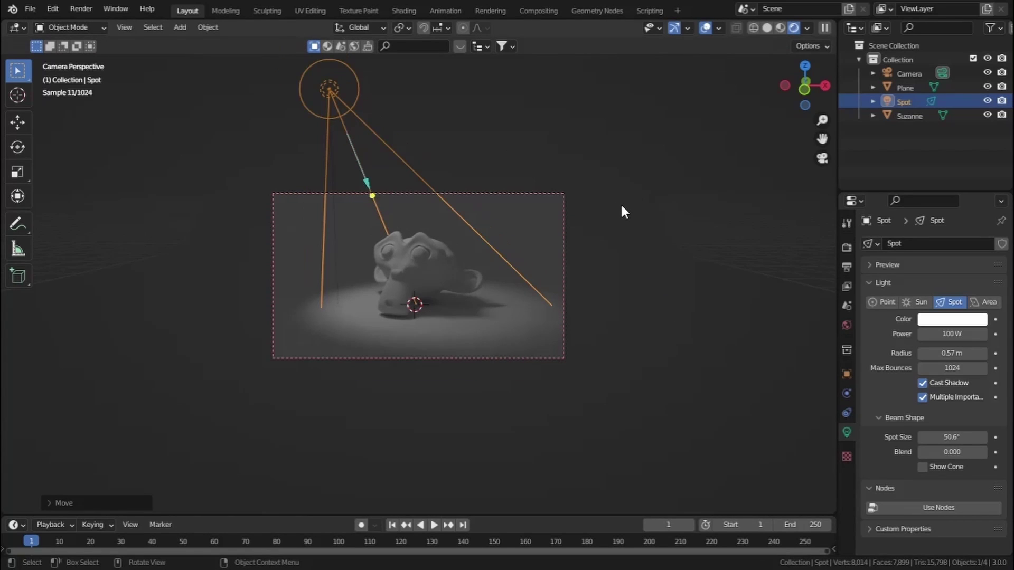
# Step: Raise the spot light along Z above the monkey head, with its power at 1000 W and its radius at about 3.52 m
pyautogui.press('g')
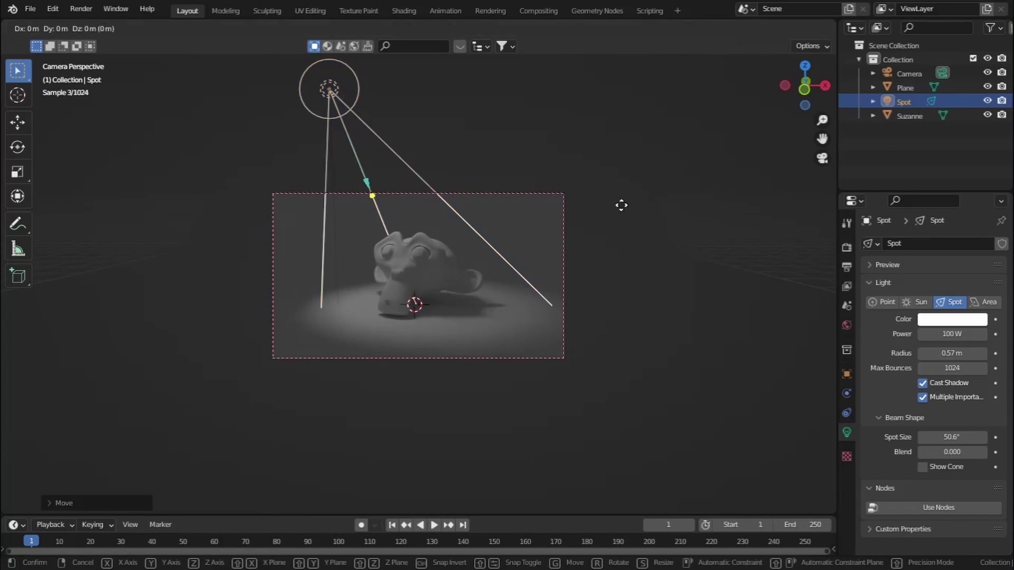
pyautogui.press('z')
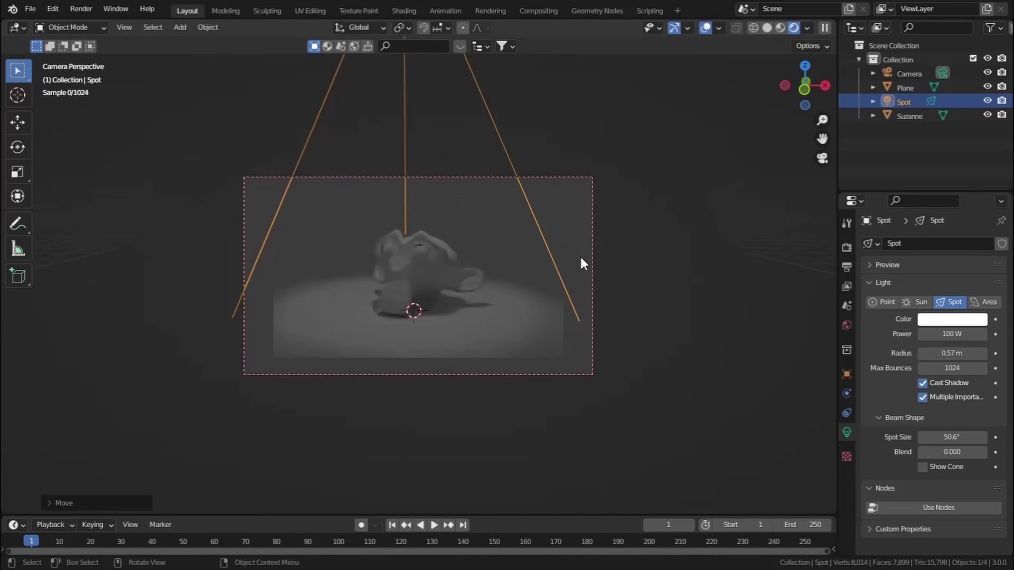
pyautogui.doubleClick(952, 334)
pyautogui.write('1000')
pyautogui.press('Return')
pyautogui.moveTo(952, 353); pyautogui.dragTo(993, 353)
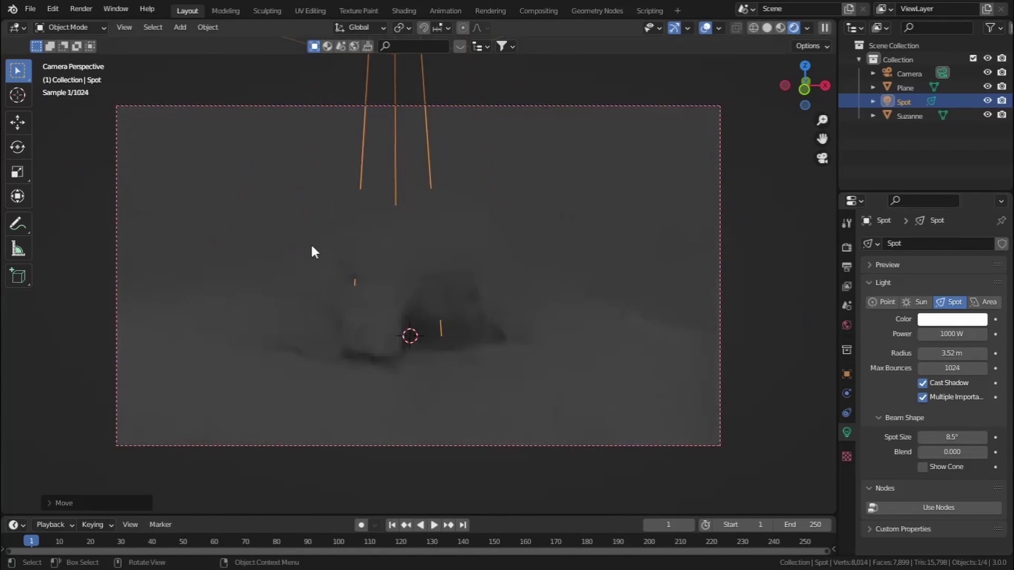
# Step: Set the spot light's blend to about 0.771 and its power to 5000 W, and view the result without overlays
pyautogui.scroll(-3, 312, 251)
pyautogui.moveTo(952, 451); pyautogui.dragTo(982, 451)
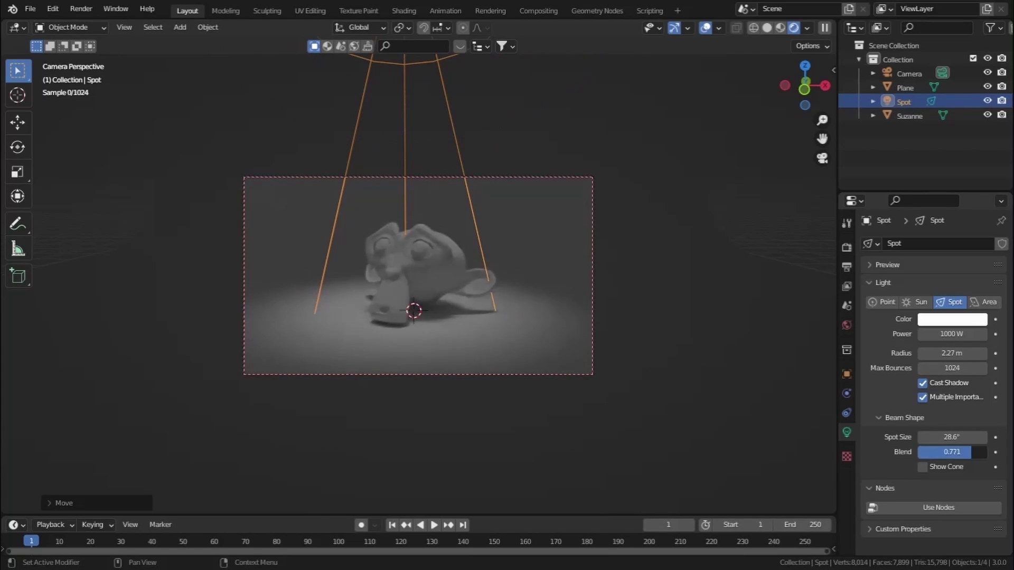
pyautogui.doubleClick(952, 334)
pyautogui.write('5000')
pyautogui.press('Return')
pyautogui.hotkey('shift', 'alt', 'z')
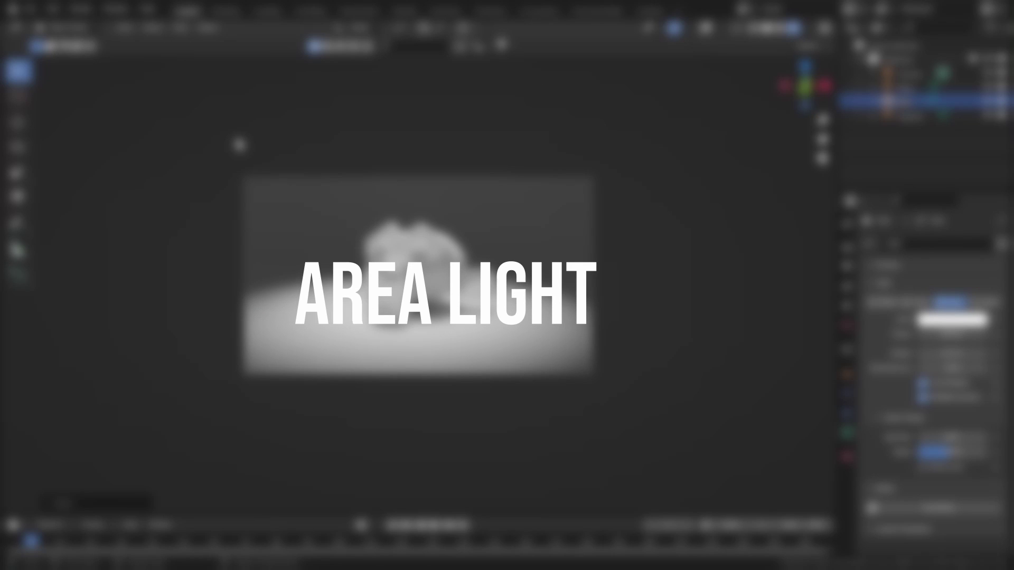
# Step: Add an area light, raise it along Z above the monkey head, and tilt it about 41° around global X
pyautogui.click(179, 27)
pyautogui.moveTo(214, 216)
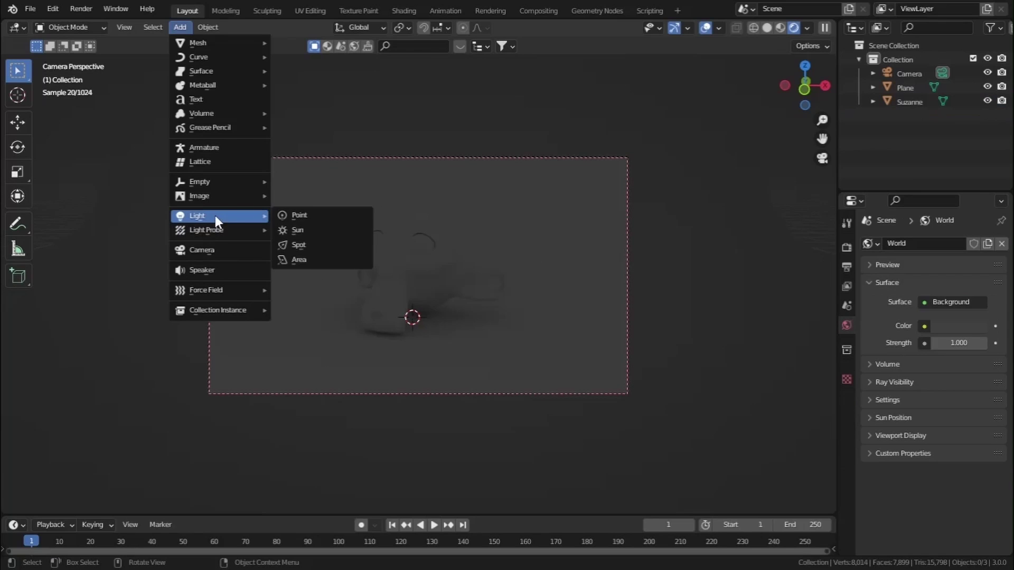
pyautogui.click(334, 259)
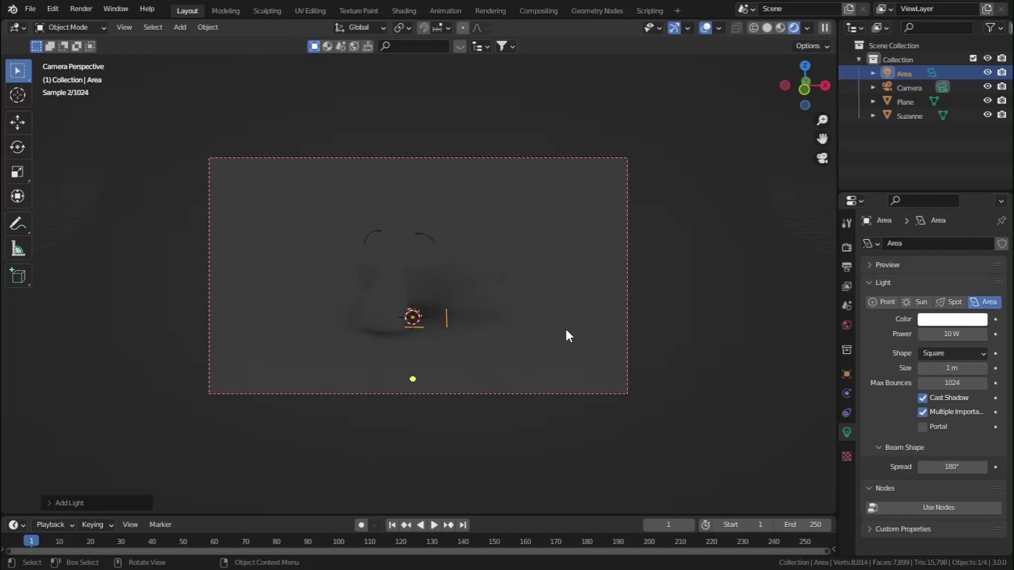
pyautogui.press('g')
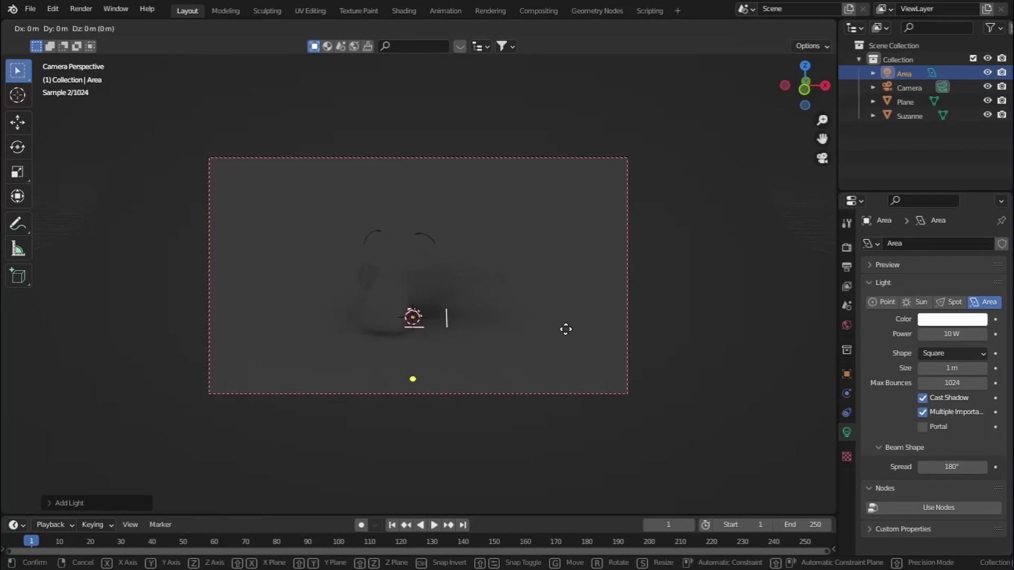
pyautogui.press('z')
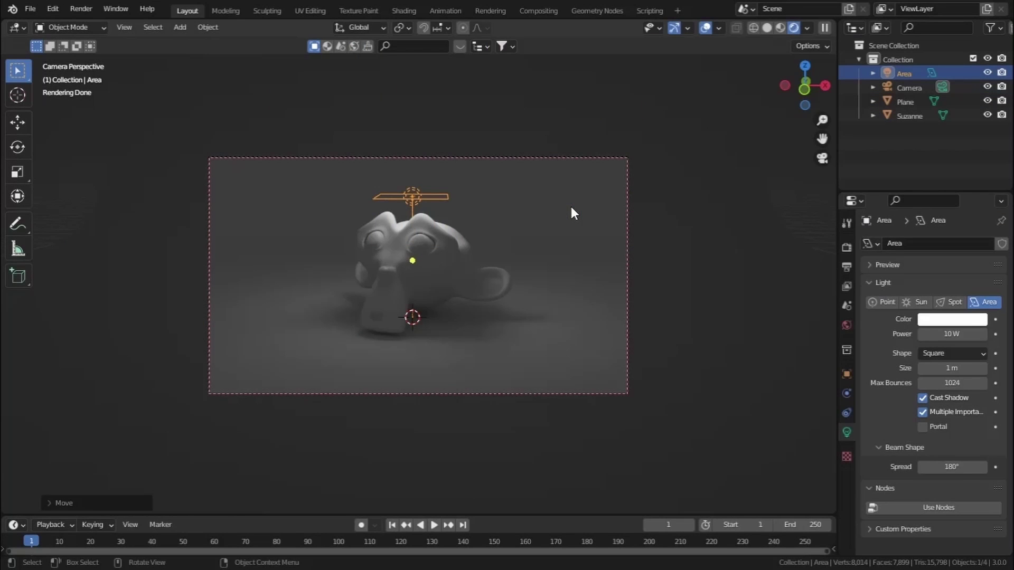
pyautogui.press('r')
pyautogui.press('x')
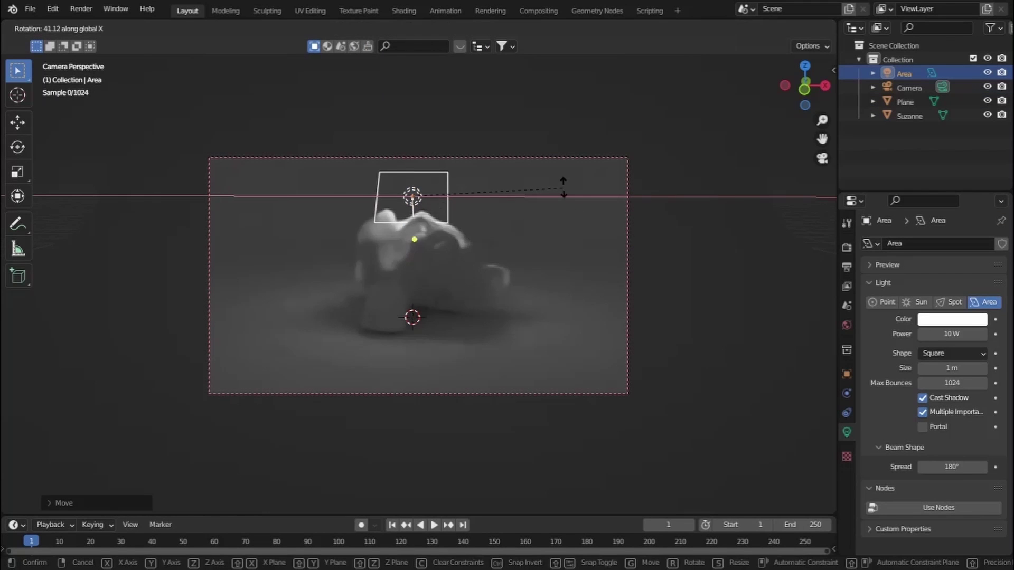
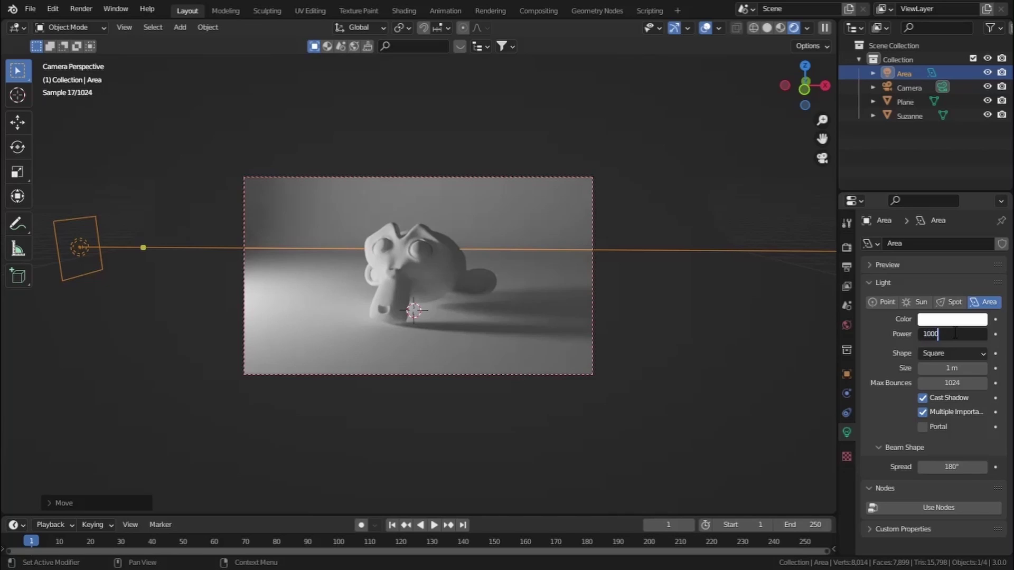
# Step: Set the area light's power to 1000 W and its size to 6.54 m, and check the softened shadows without overlays
pyautogui.press('Return')
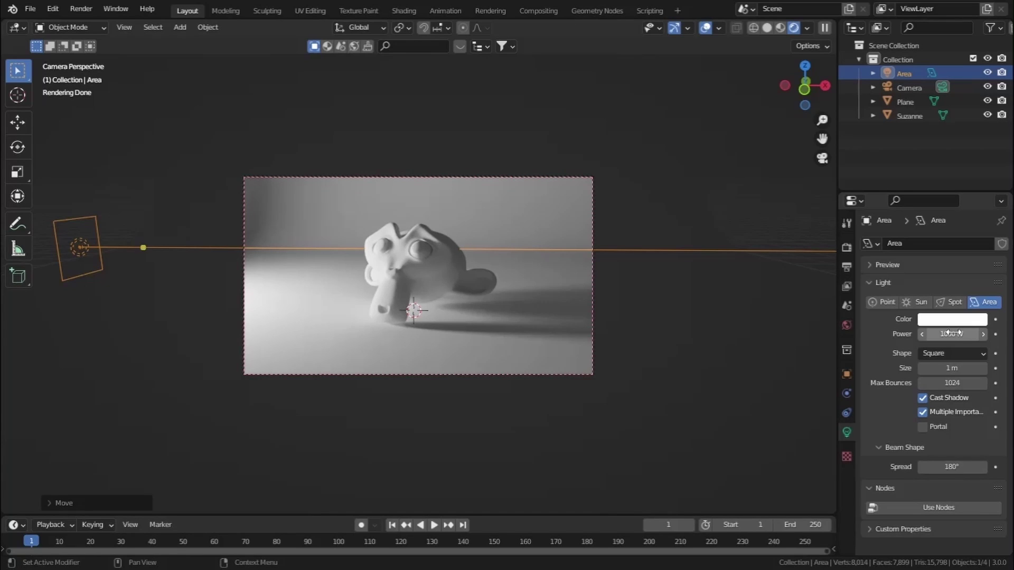
pyautogui.moveTo(951, 368)
pyautogui.mouseDown()
pyautogui.moveTo(1011, 368)
pyautogui.moveTo(929, 368)
pyautogui.moveTo(954, 369)
pyautogui.mouseUp()
pyautogui.hotkey('shift', 'alt', 'z')
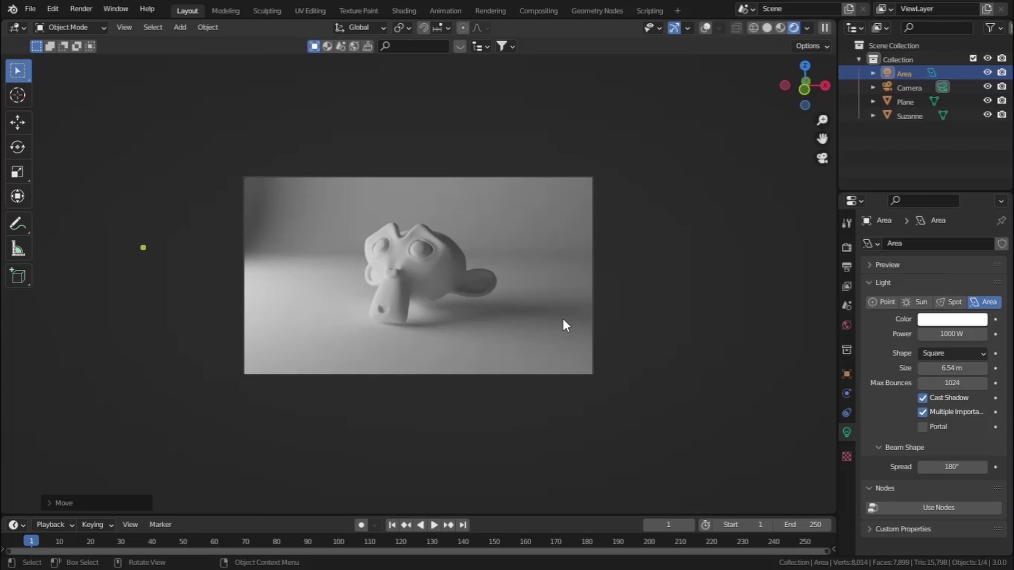
pyautogui.hotkey('shift', 'alt', 'z')
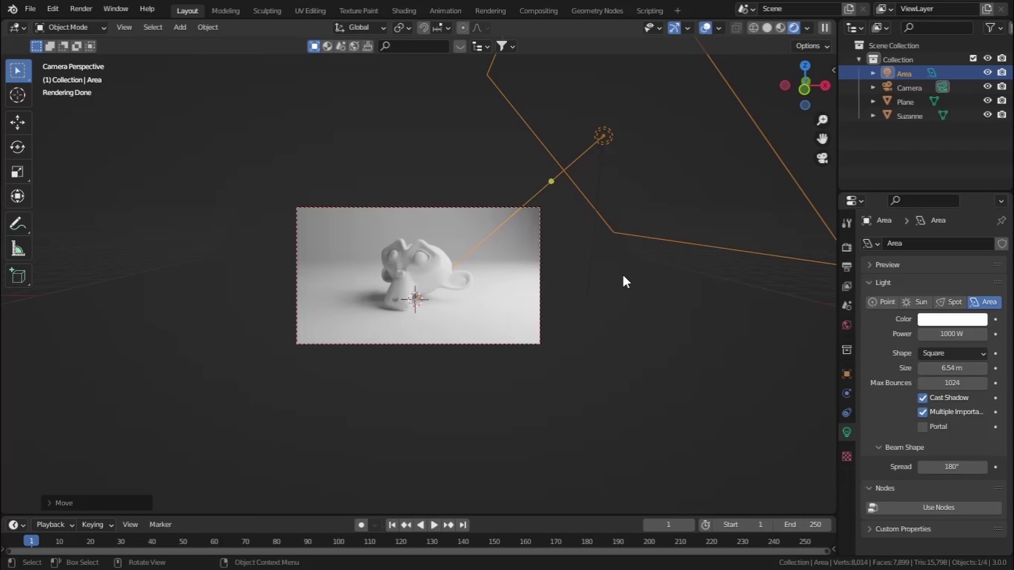
# Step: Rotate the area light around global Y, trying about -24.5°, and leave it aimed diagonally down at the monkey head
pyautogui.press('r')
pyautogui.press('x')
pyautogui.press('y')
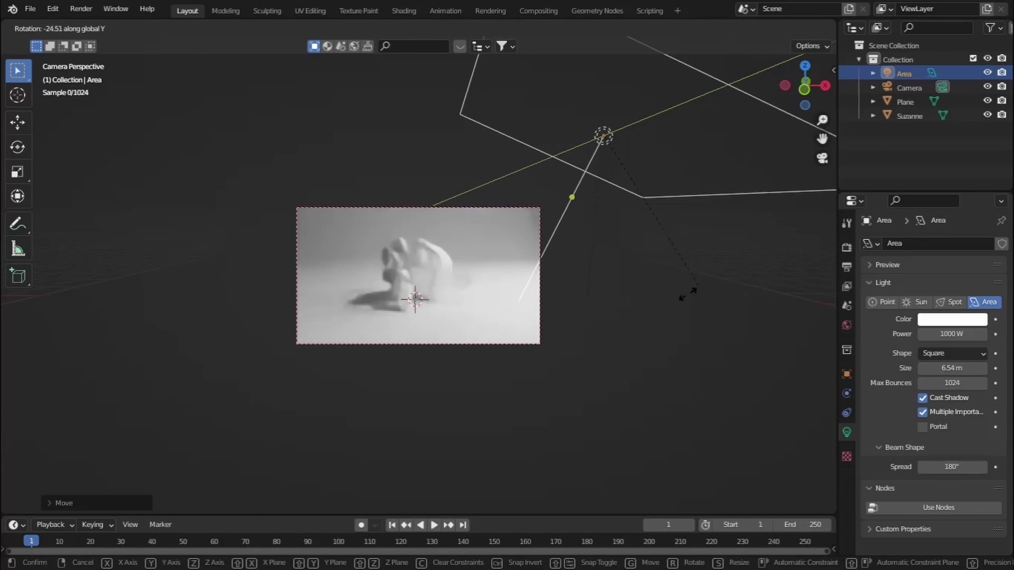
pyautogui.click(650, 300)
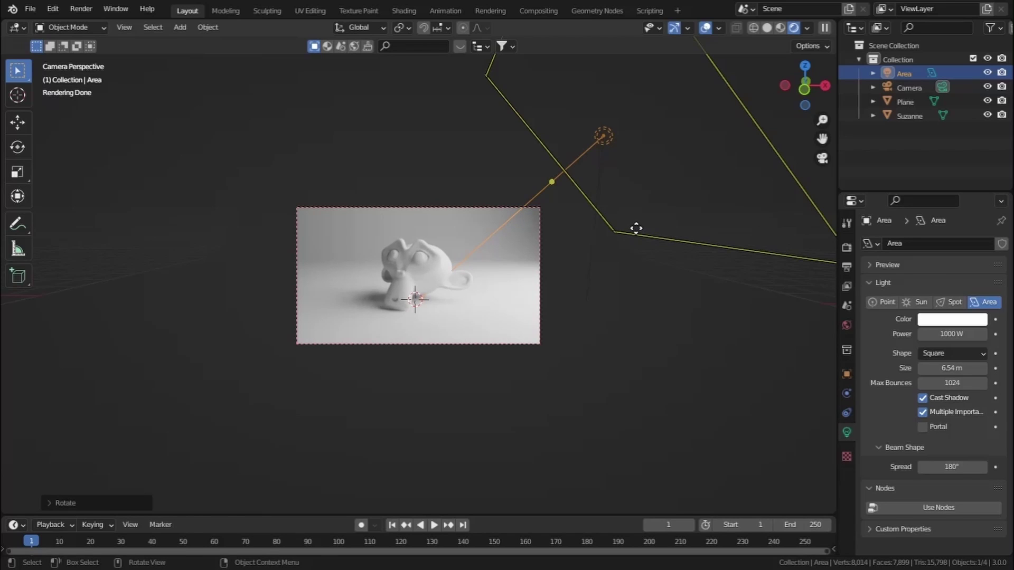
pyautogui.scroll(2, 636, 258)
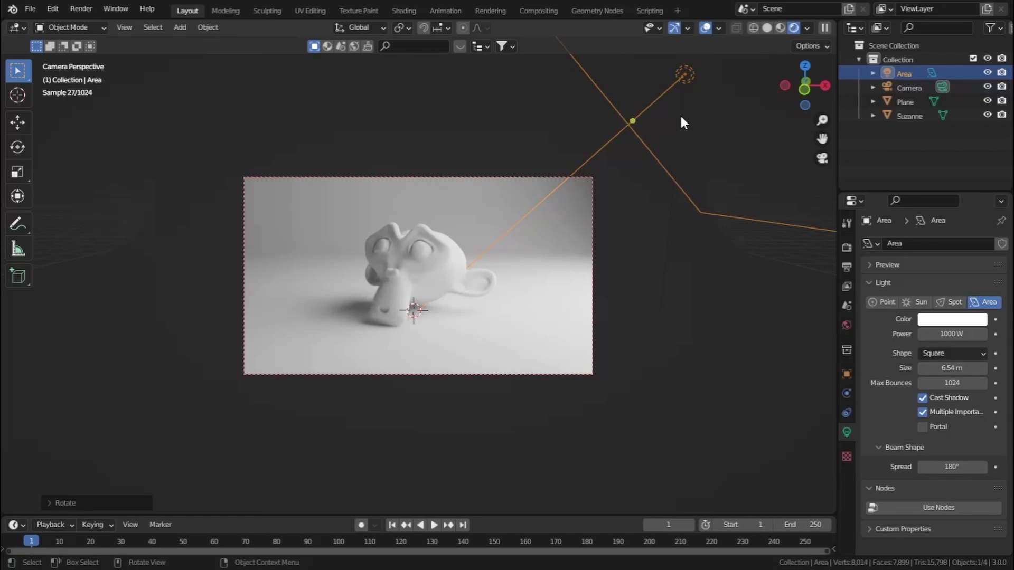
# Step: Duplicate the area light along X to the opposite side of the monkey head and rotate the copy 180° around Z
pyautogui.hotkey('shift', 'd')
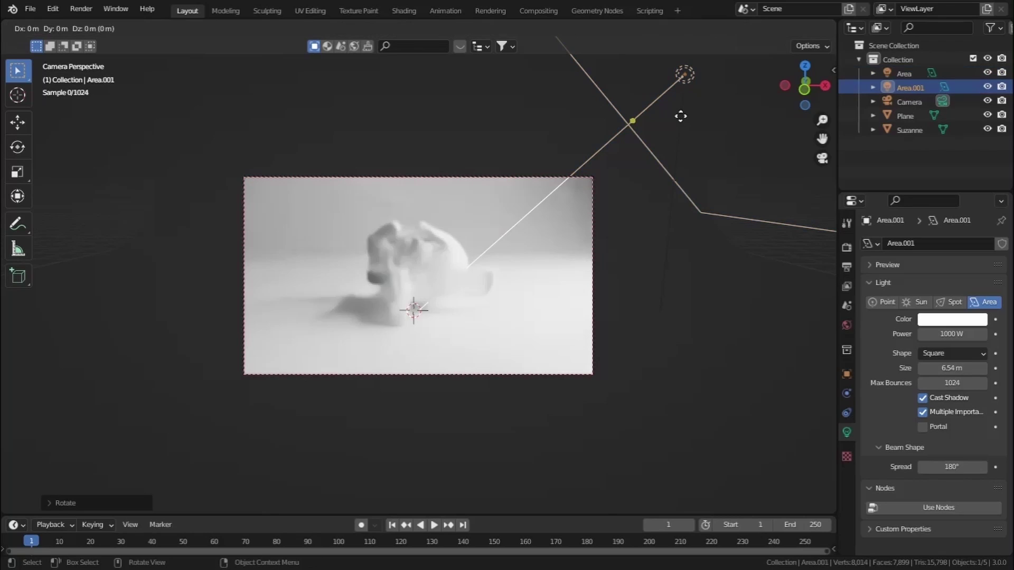
pyautogui.press('x')
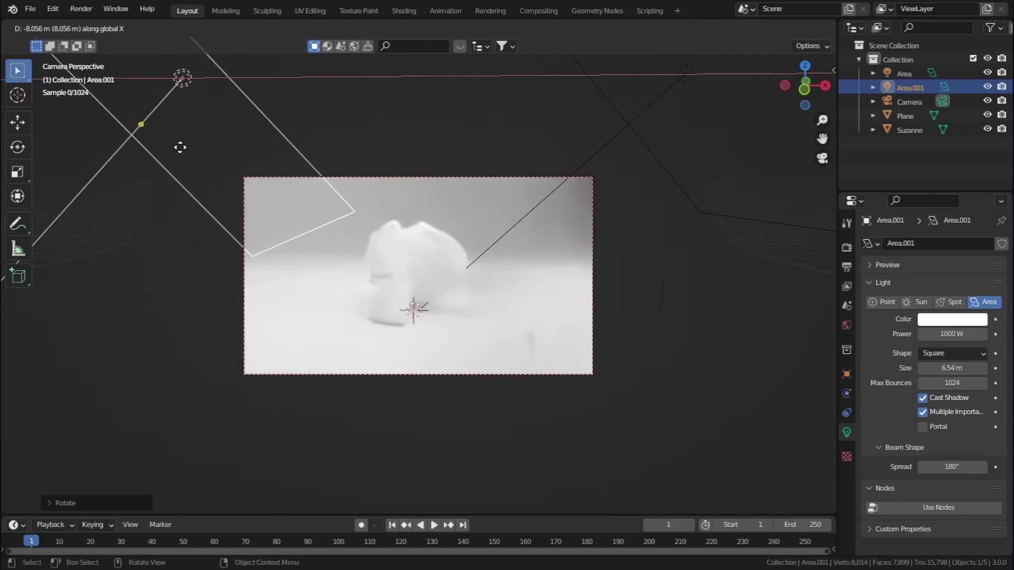
pyautogui.click(309, 188)
pyautogui.write('r')
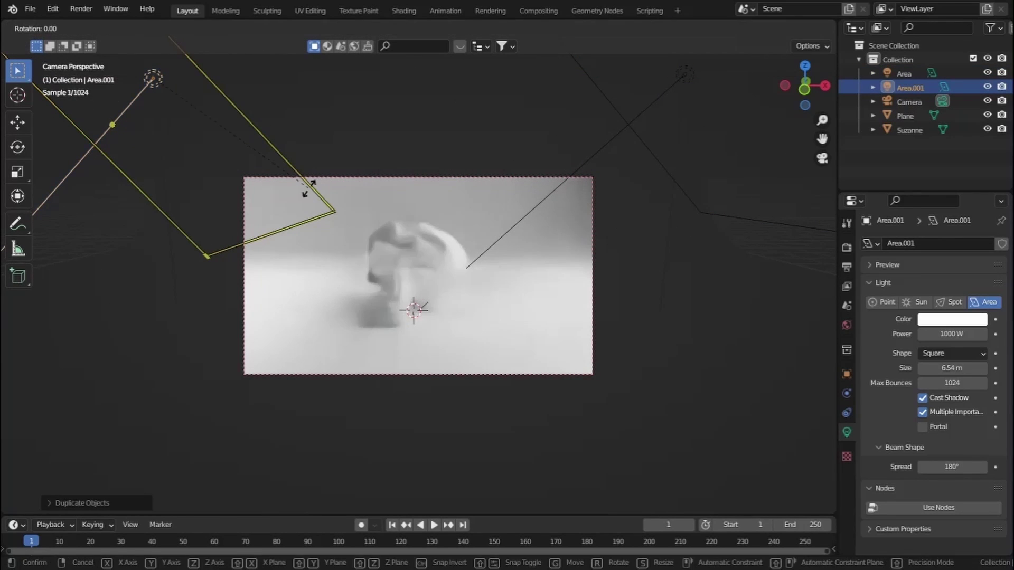
pyautogui.write('z180')
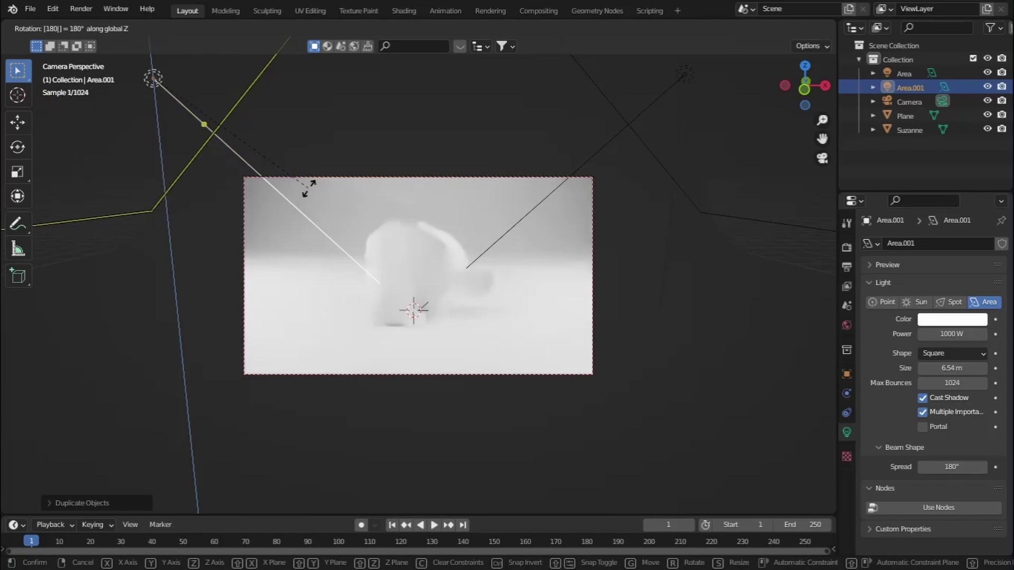
pyautogui.press('Return')
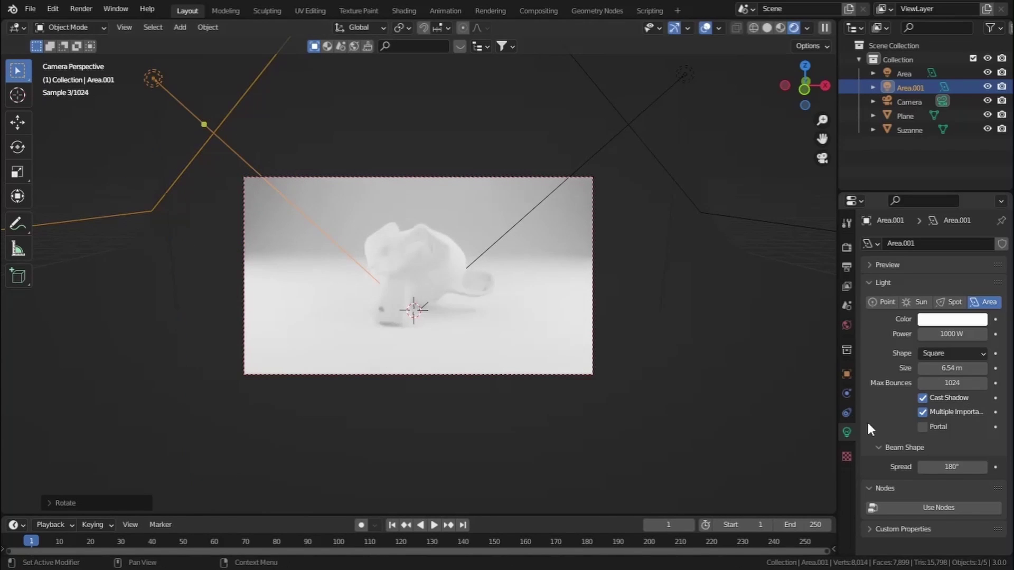
# Step: Set the duplicated area light's power to 100 W
pyautogui.click(947, 335)
pyautogui.write('100')
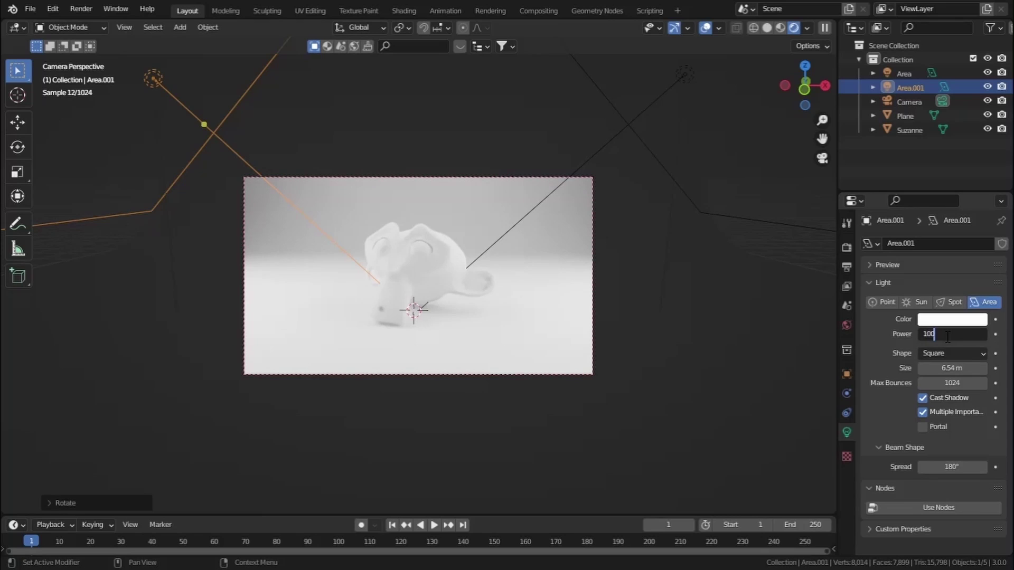
pyautogui.press('Return')
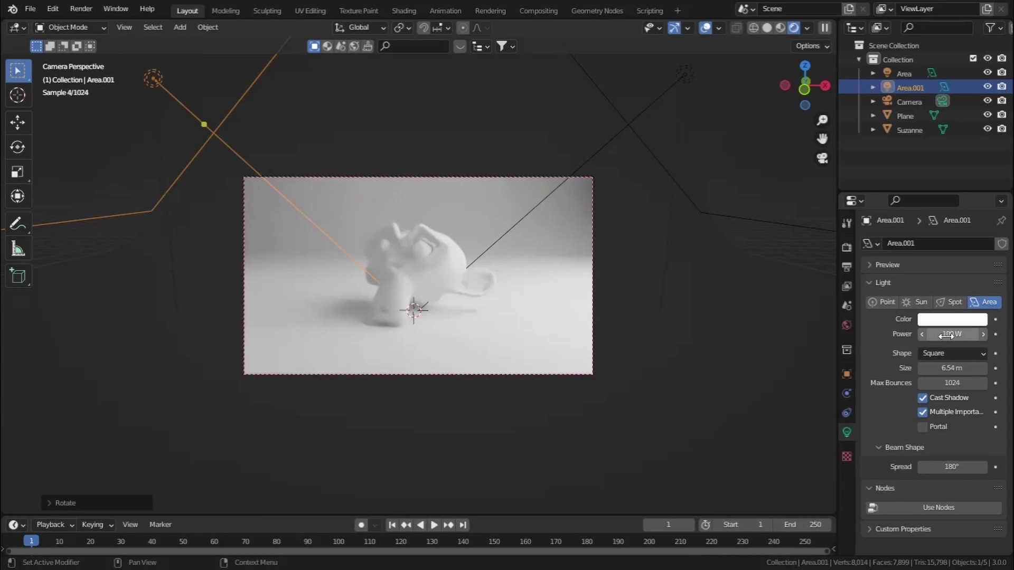
# Step: Hide and show the duplicated area light to compare its effect, and check the render without overlays
pyautogui.click(987, 87)
pyautogui.click(986, 86)
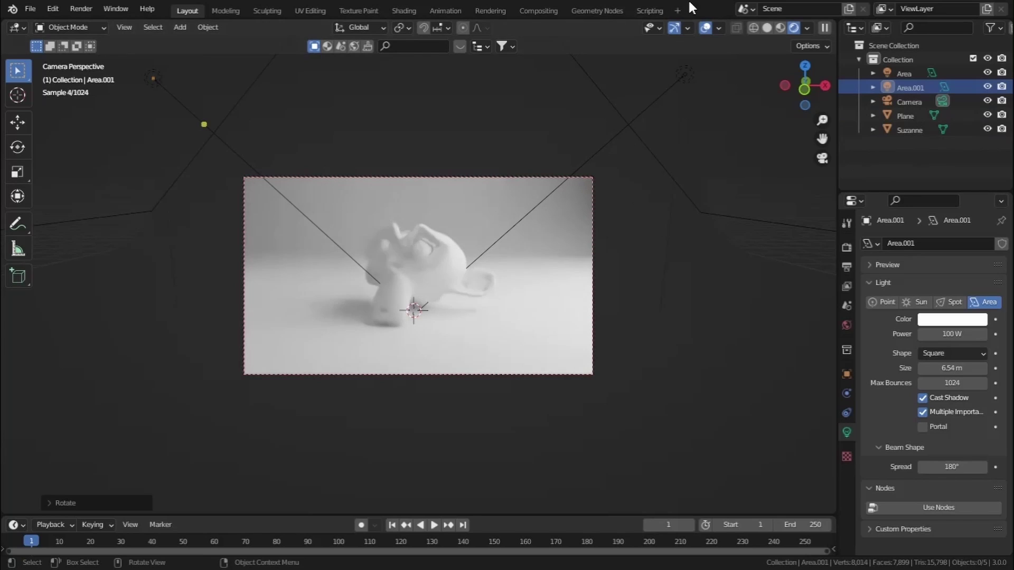
pyautogui.click(705, 27)
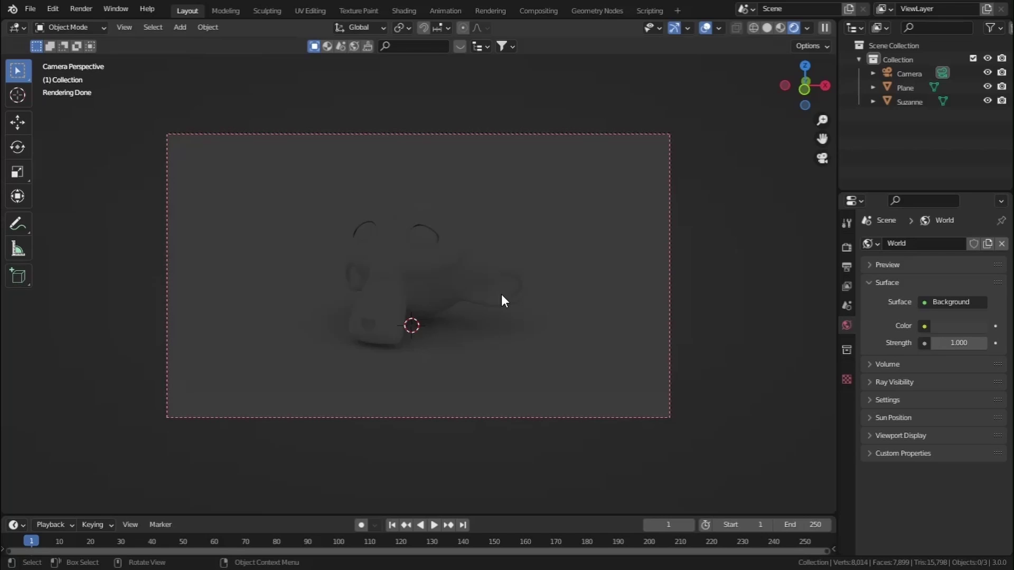
# Step: Switch to Poly Haven, open its HDRI collection and browse the available environments
pyautogui.hotkey('alt', 'Tab')
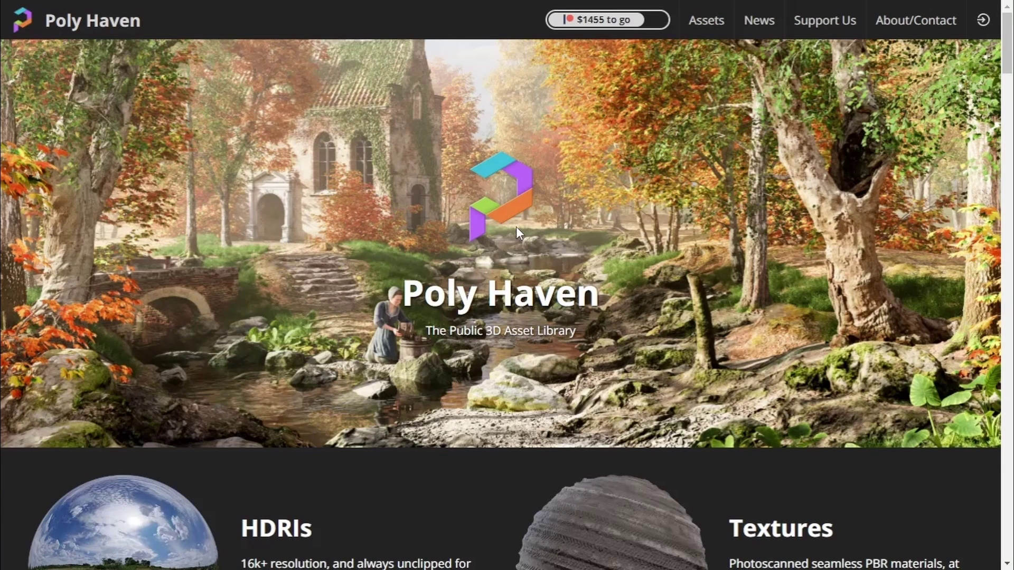
pyautogui.scroll(-4, 515, 231)
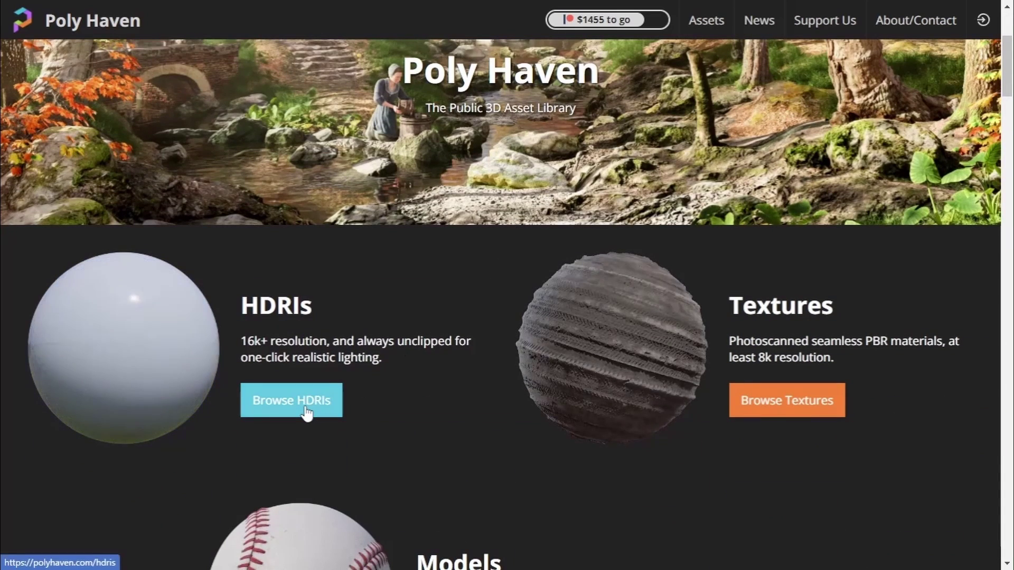
pyautogui.click(307, 413)
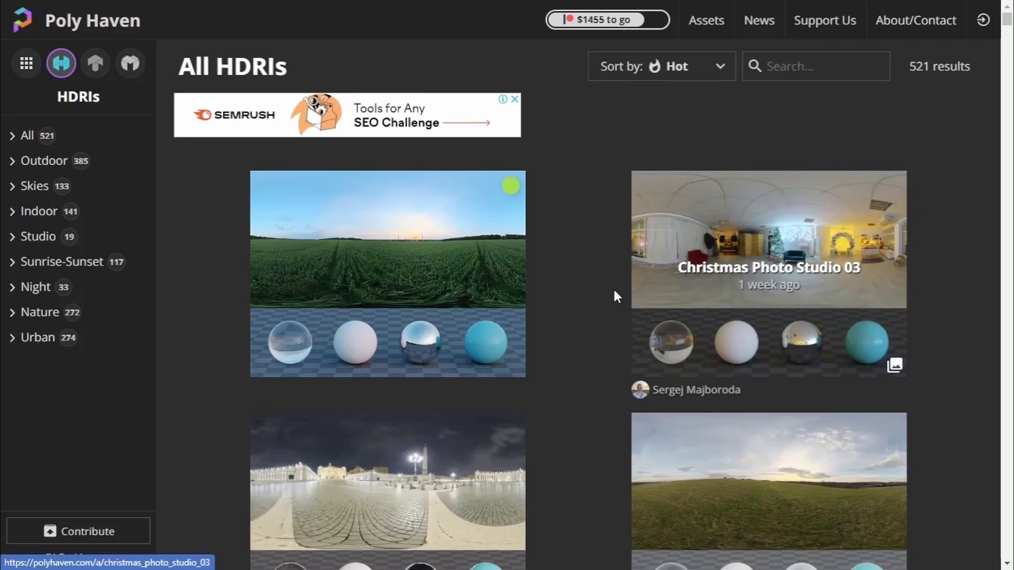
pyautogui.scroll(-3, 584, 306)
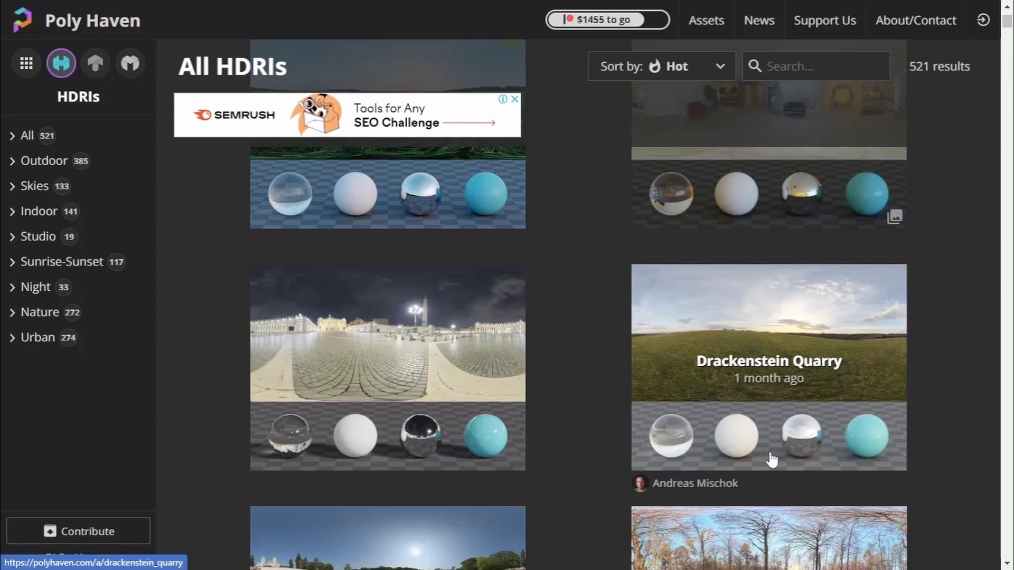
pyautogui.scroll(-8, 607, 353)
pyautogui.scroll(8, 604, 352)
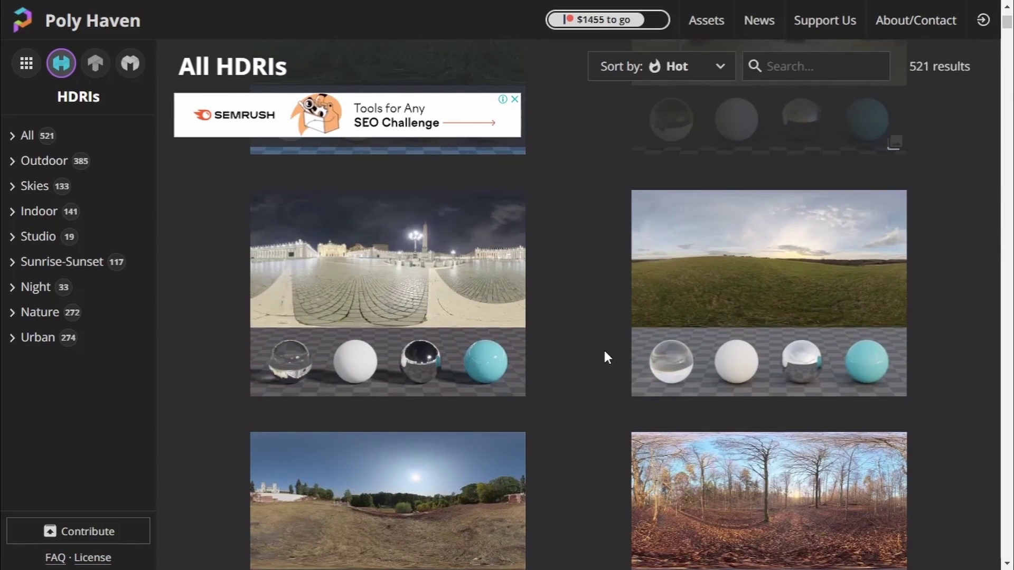
# Step: Download the Drackenstein Quarry HDRI at 2K resolution in HDR format
pyautogui.click(809, 242)
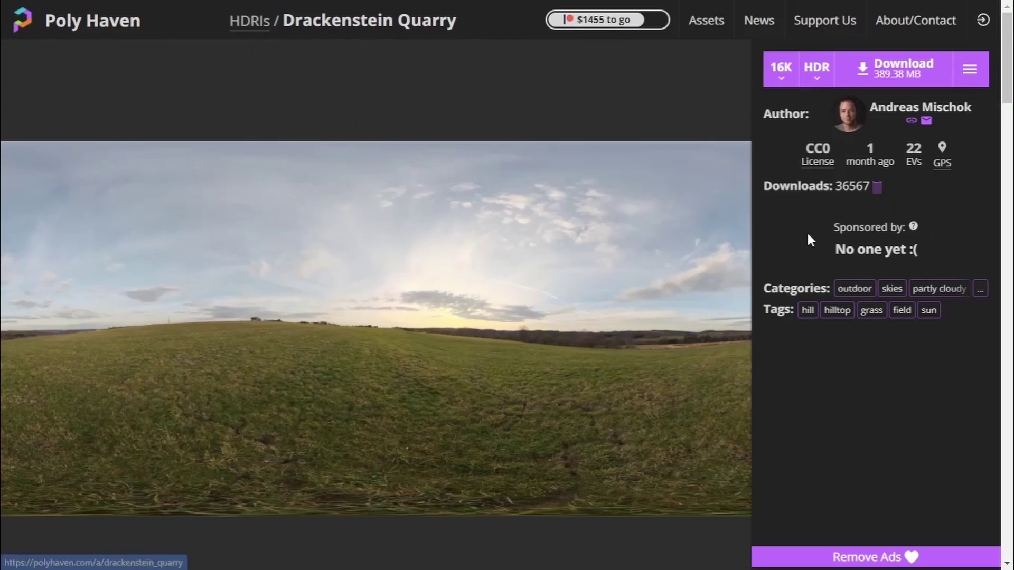
pyautogui.click(790, 83)
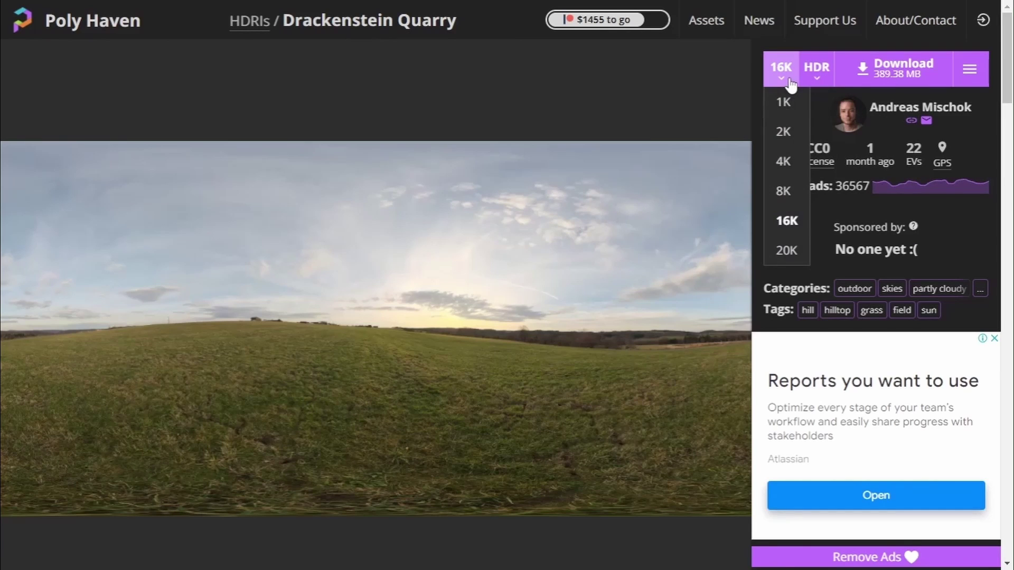
pyautogui.click(793, 141)
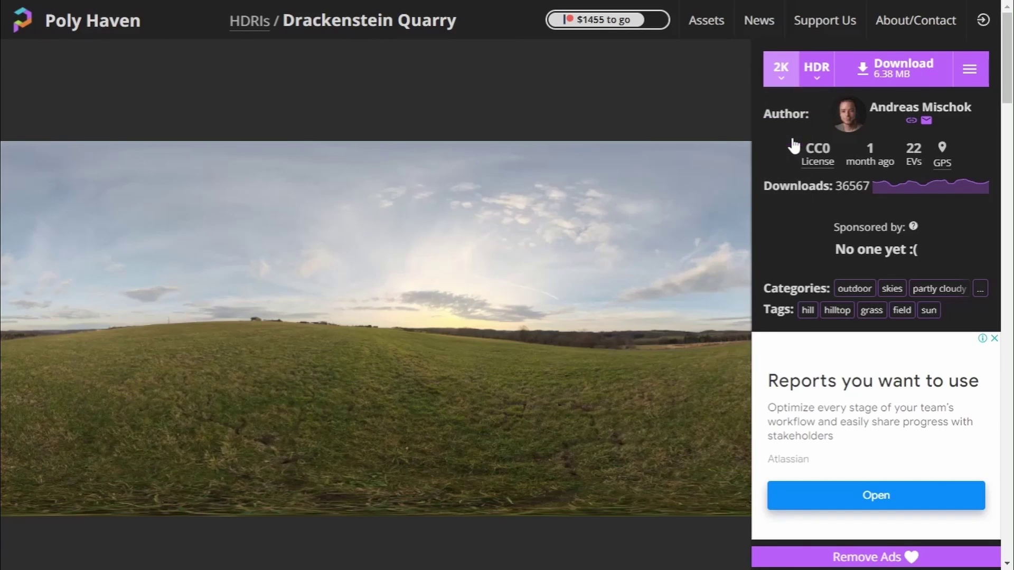
pyautogui.click(902, 71)
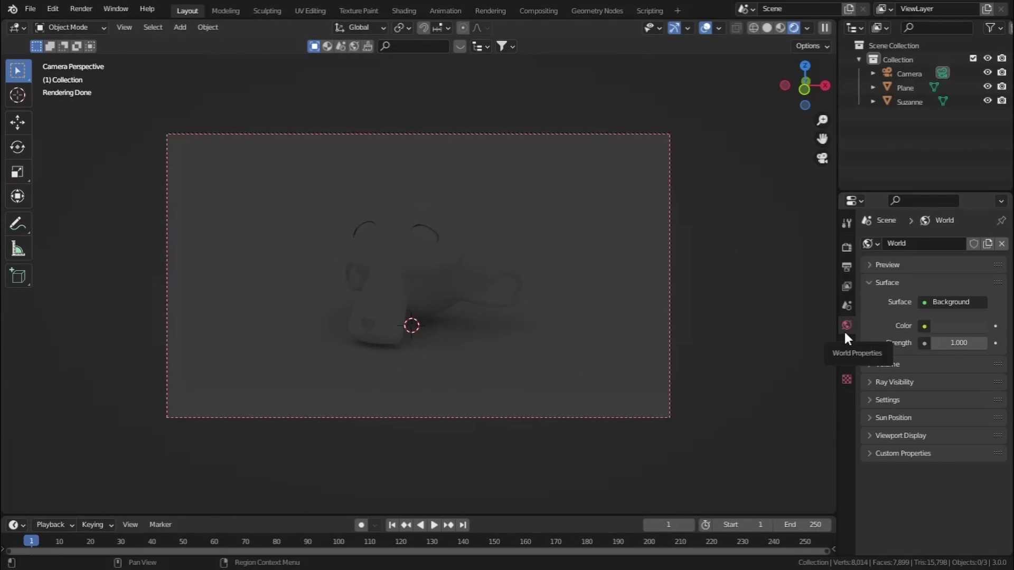
# Step: Switch back to Blender, give the world color an Environment Texture with drackenstein_quarry_2k.hdr, and check it through the camera
pyautogui.click(924, 327)
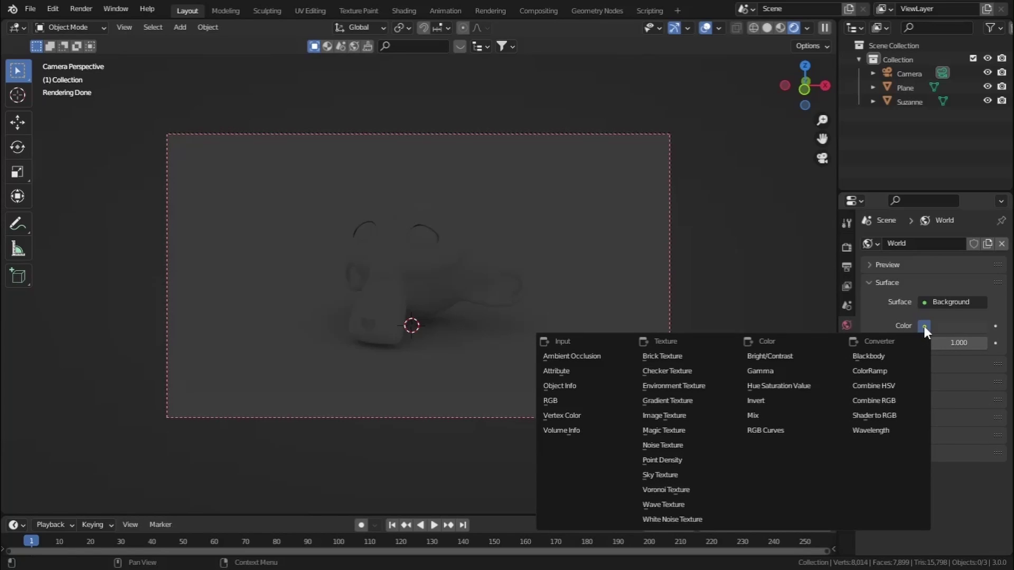
pyautogui.click(689, 386)
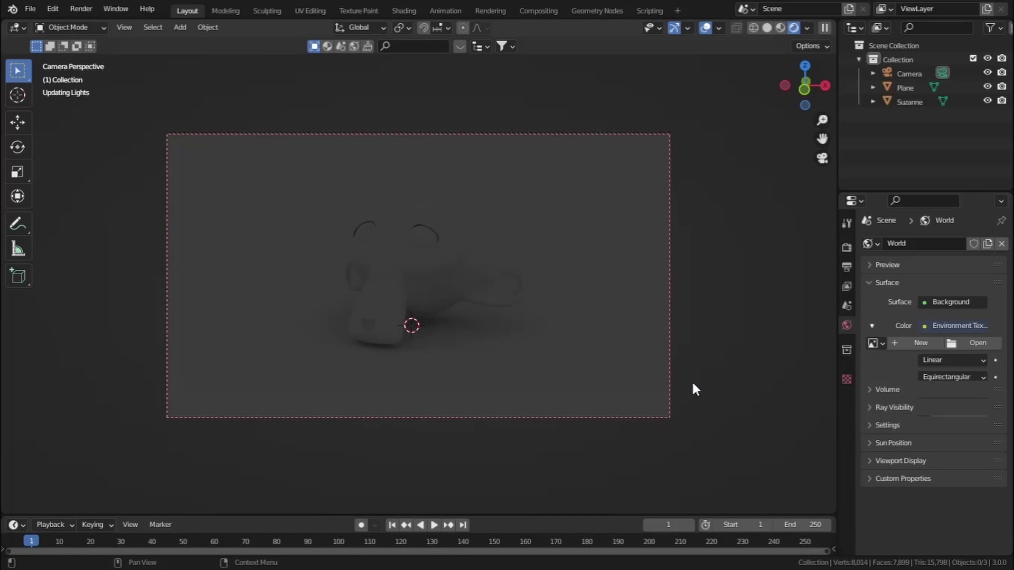
pyautogui.click(984, 343)
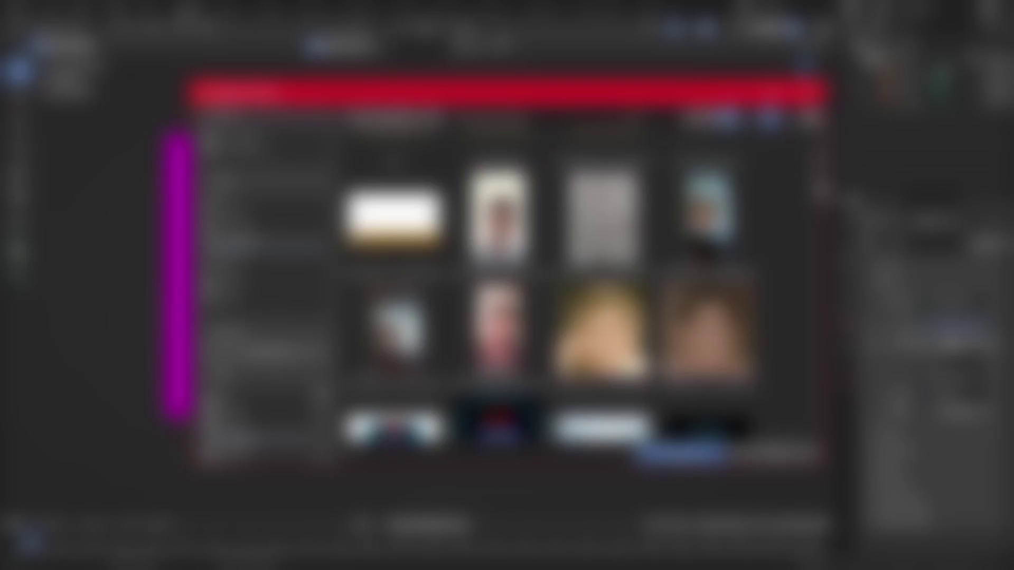
pyautogui.scroll(-10, 550, 296)
pyautogui.press('Return')
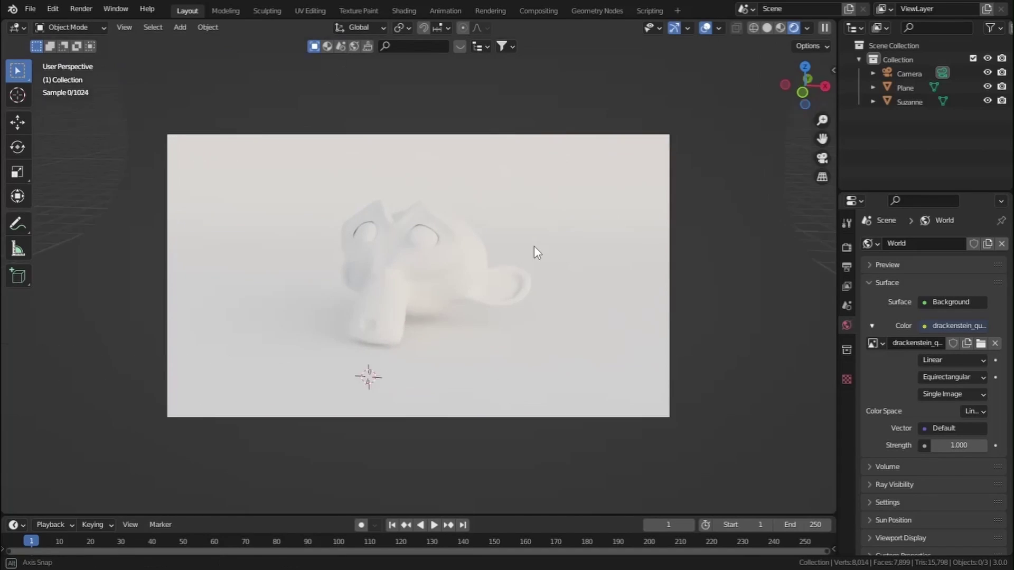
pyautogui.moveTo(532, 254); pyautogui.dragTo(537, 296, button='middle')
pyautogui.press('KP_0')
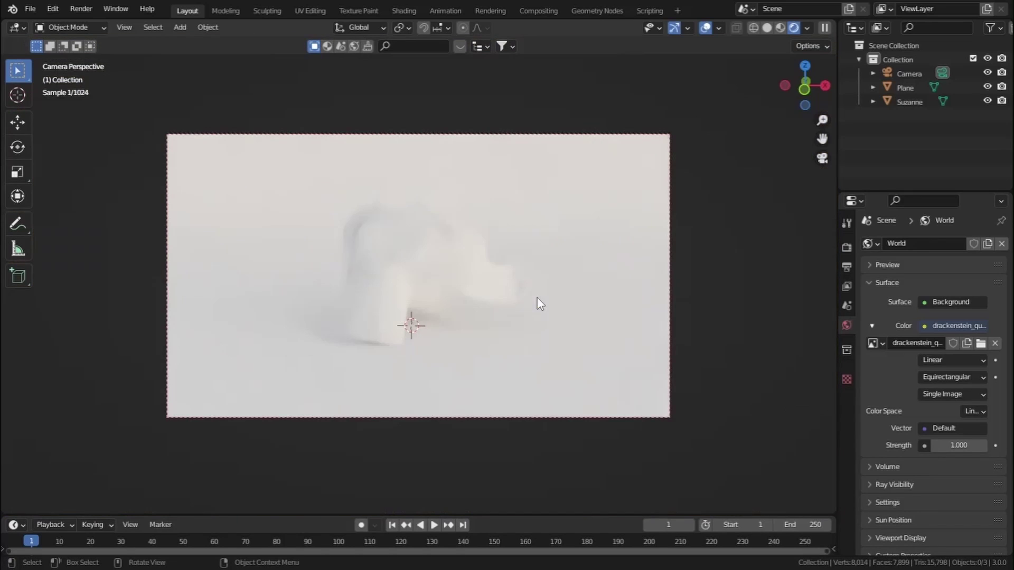
# Step: Show the world's shader nodes in the Shading workspace, with the camera view in rendered display
pyautogui.click(394, 10)
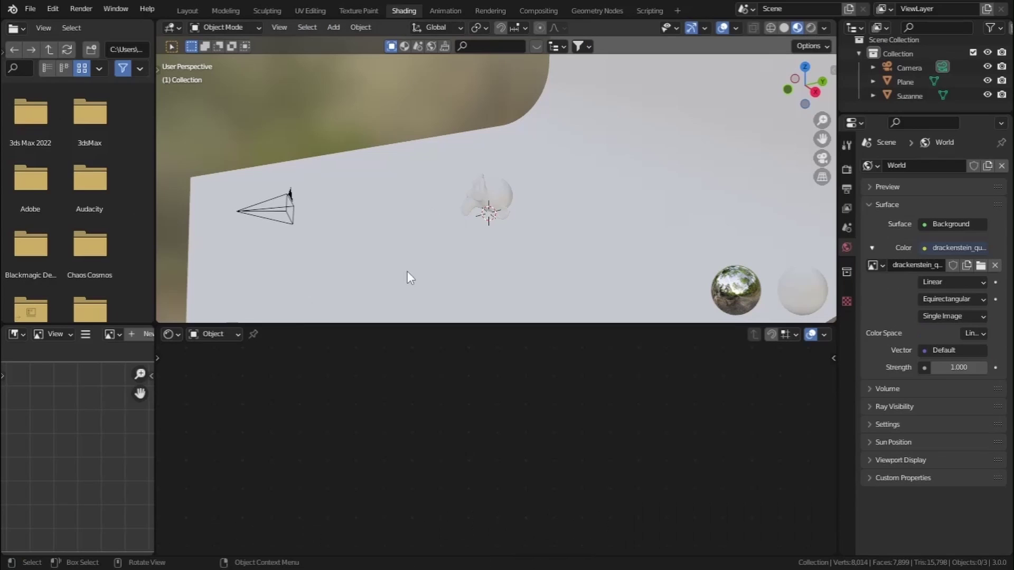
pyautogui.click(217, 336)
pyautogui.click(233, 361)
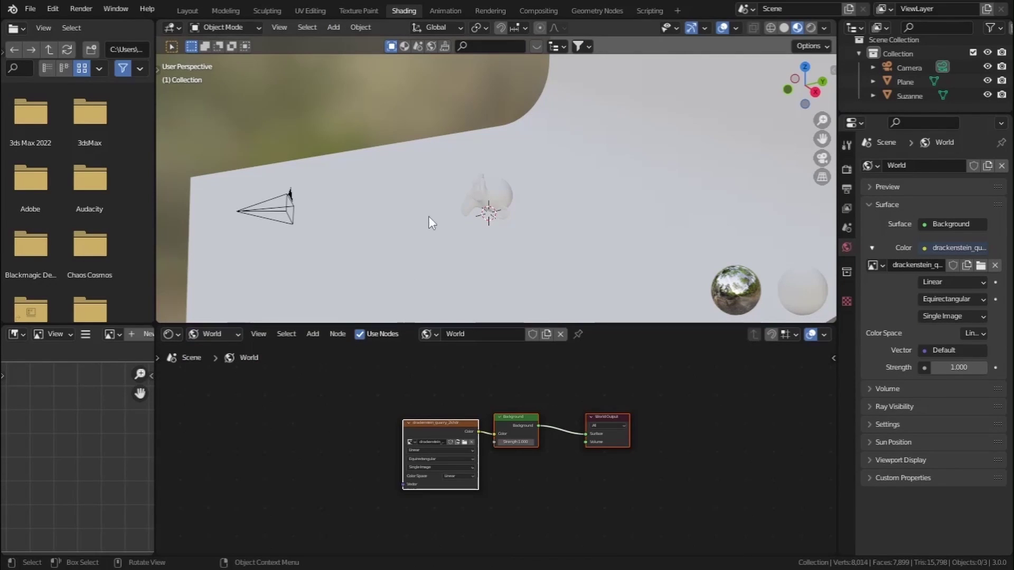
pyautogui.press('KP_0')
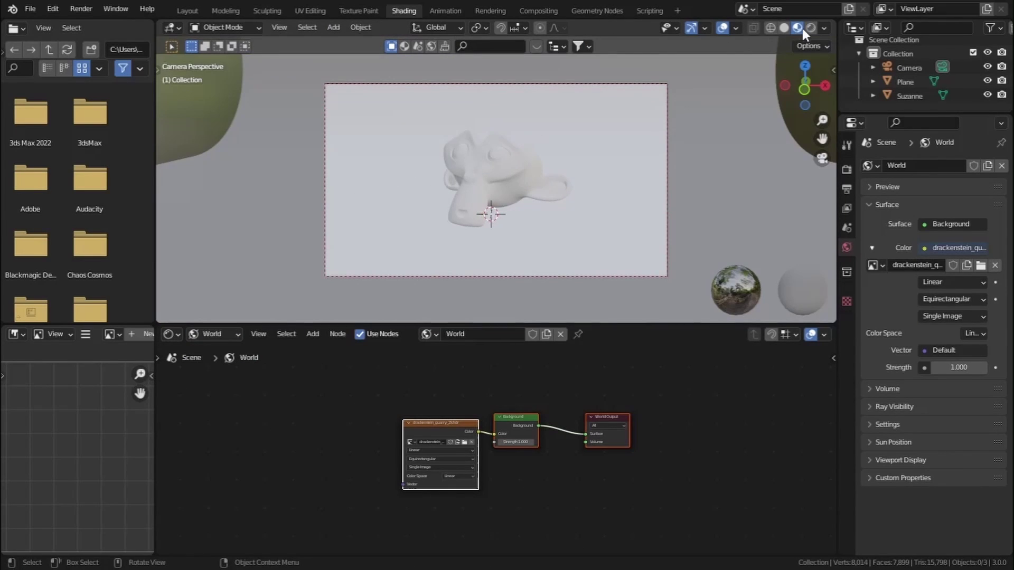
pyautogui.click(812, 25)
# Step: Add connected Texture Coordinate and Mapping nodes to the drackenstein_quarry_2k.hdr environment texture node
pyautogui.scroll(1, 540, 397)
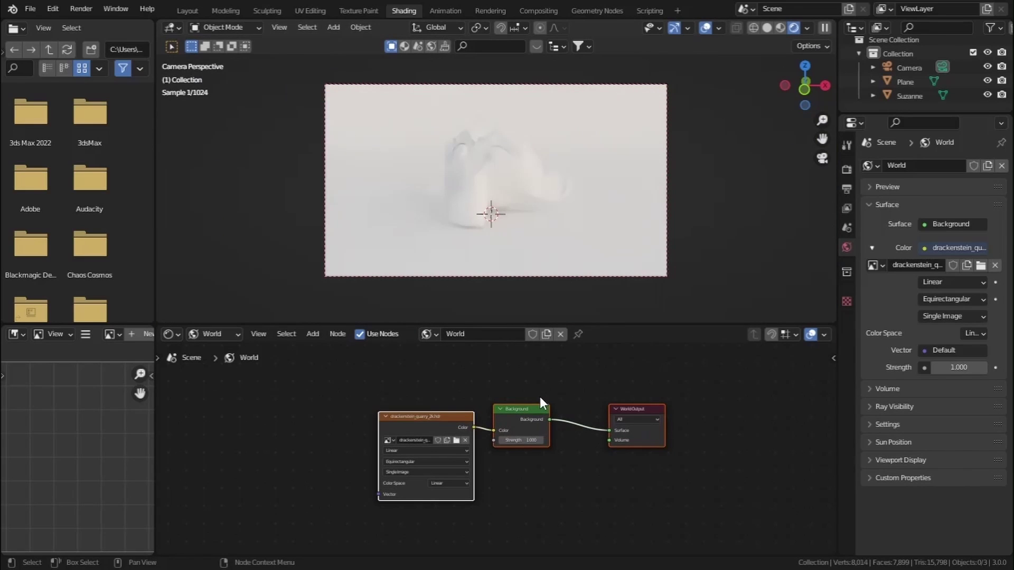
pyautogui.scroll(1, 481, 406)
pyautogui.moveTo(481, 406); pyautogui.dragTo(524, 379, button='middle')
pyautogui.click(492, 381)
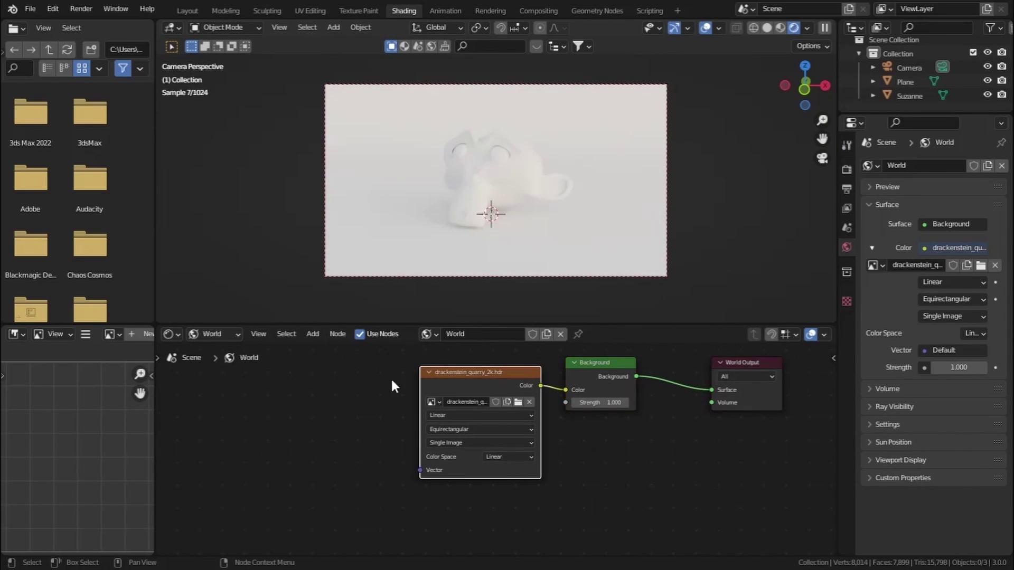
pyautogui.moveTo(390, 377); pyautogui.dragTo(386, 401, button='middle')
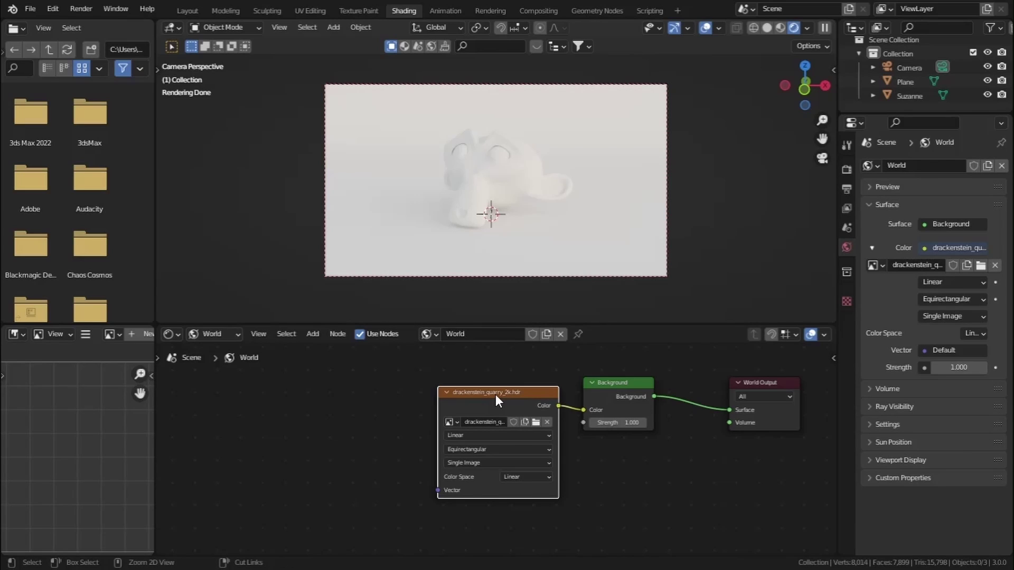
pyautogui.hotkey('ctrl', 't')
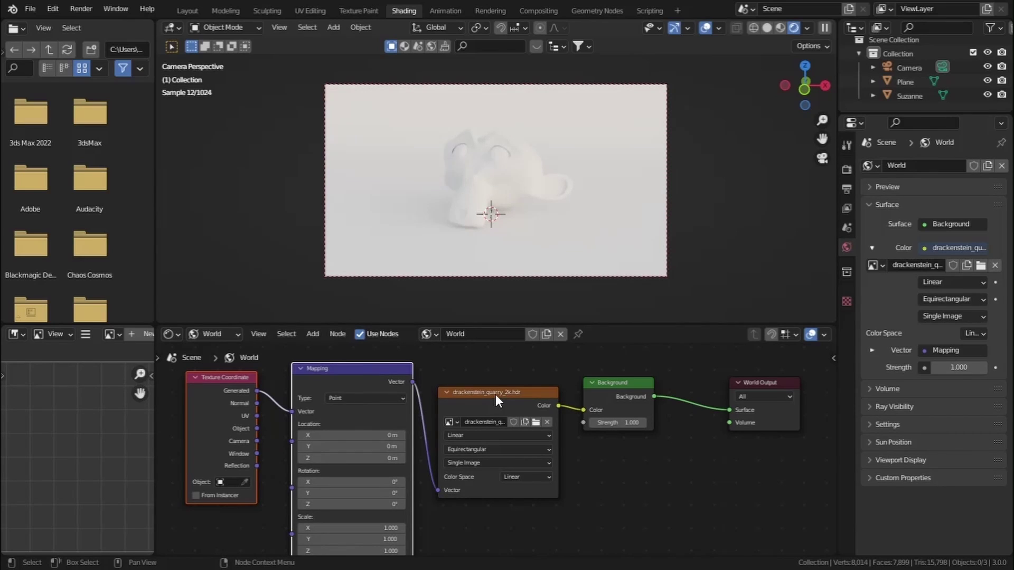
# Step: Rotate the HDRI to 79.7° around Z in the Mapping node and check the lighting through the camera
pyautogui.moveTo(406, 495); pyautogui.dragTo(494, 477, button='middle')
pyautogui.scroll(2, 459, 459)
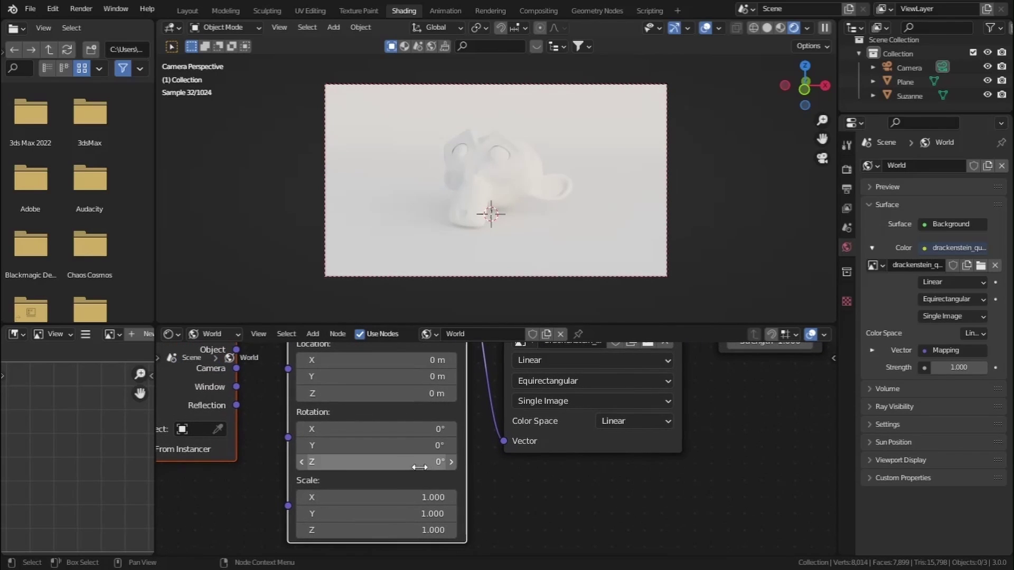
pyautogui.moveTo(412, 461); pyautogui.dragTo(382, 461)
pyautogui.moveTo(573, 166); pyautogui.dragTo(467, 228, button='middle')
pyautogui.moveTo(417, 461); pyautogui.dragTo(439, 461)
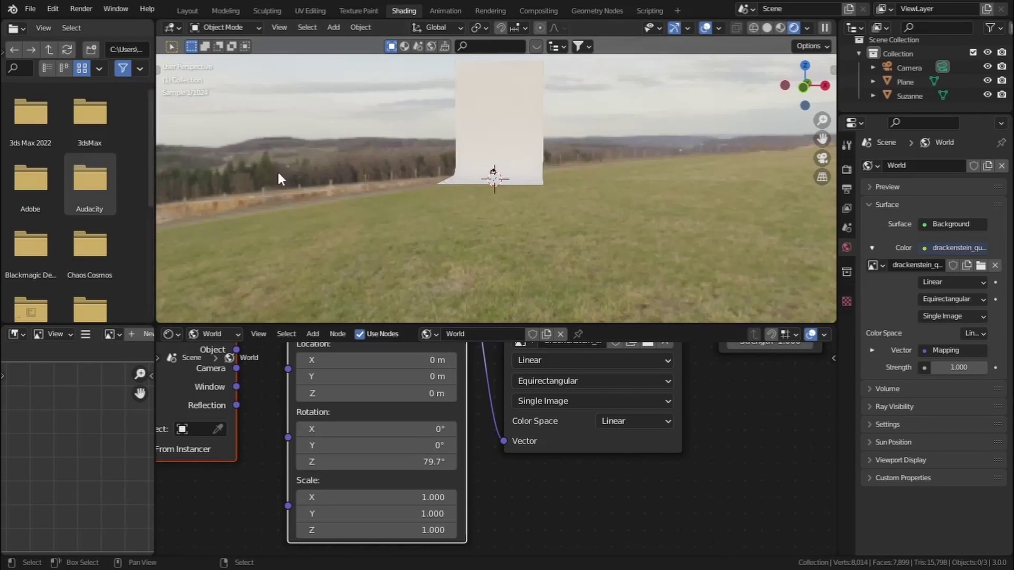
pyautogui.press('KP_0')
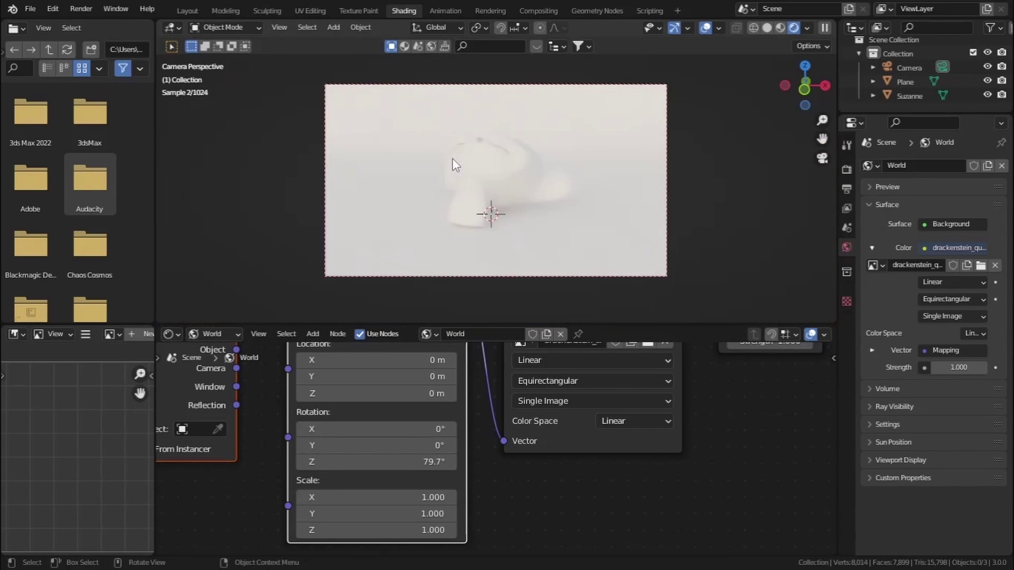
# Step: Pick the J&E Gray Park HDRI on Poly Haven and load je_gray_park_2k.hdr as the world's environment texture in Blender
pyautogui.click(193, 9)
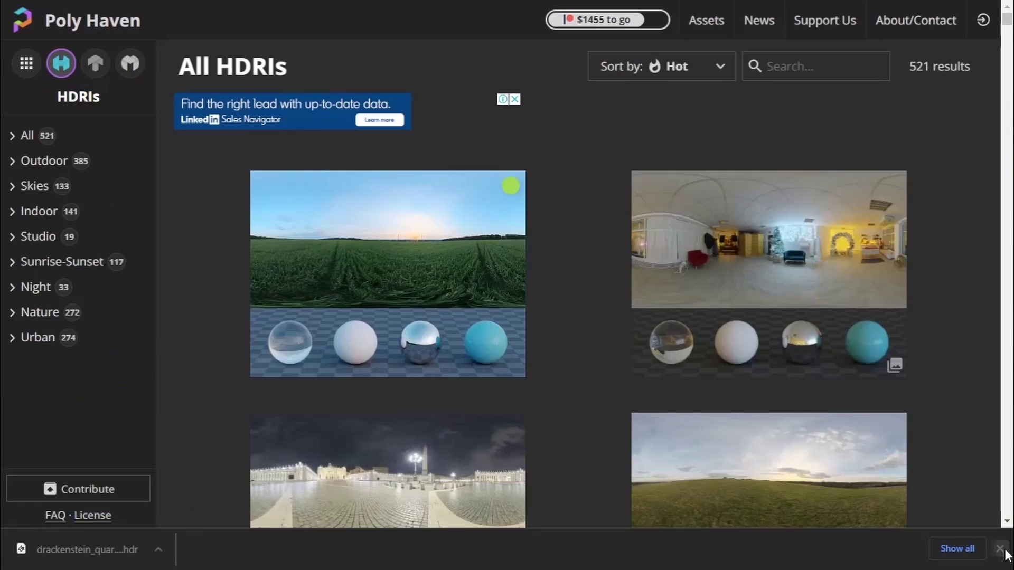
pyautogui.click(1000, 549)
pyautogui.scroll(-5, 896, 356)
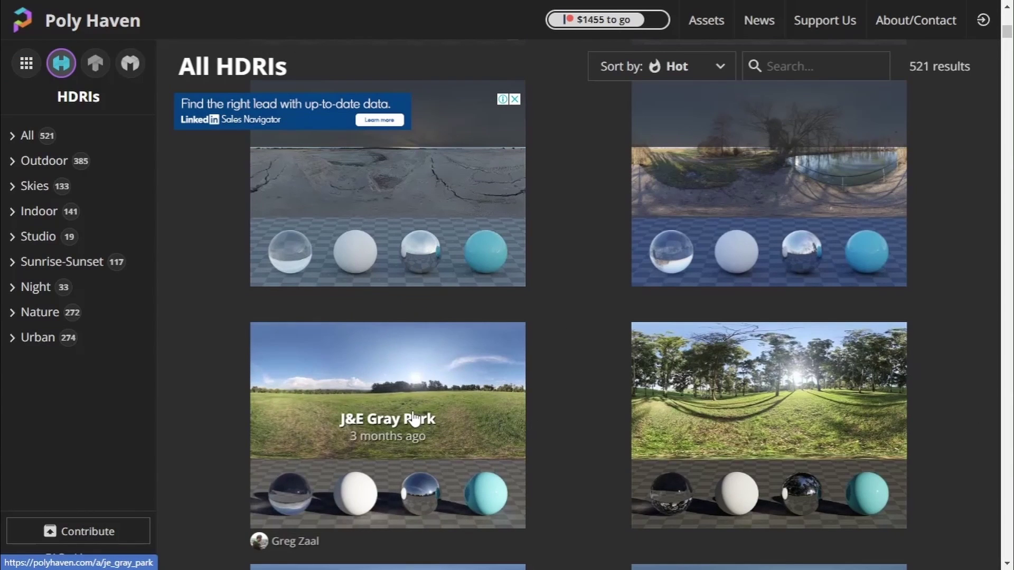
pyautogui.click(499, 408)
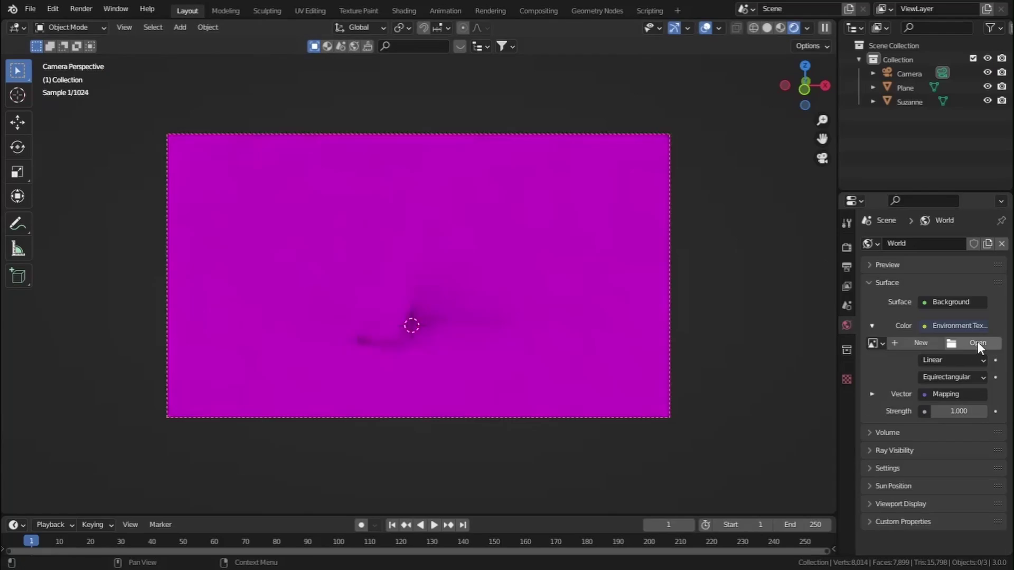
pyautogui.click(977, 343)
pyautogui.scroll(-10, 549, 285)
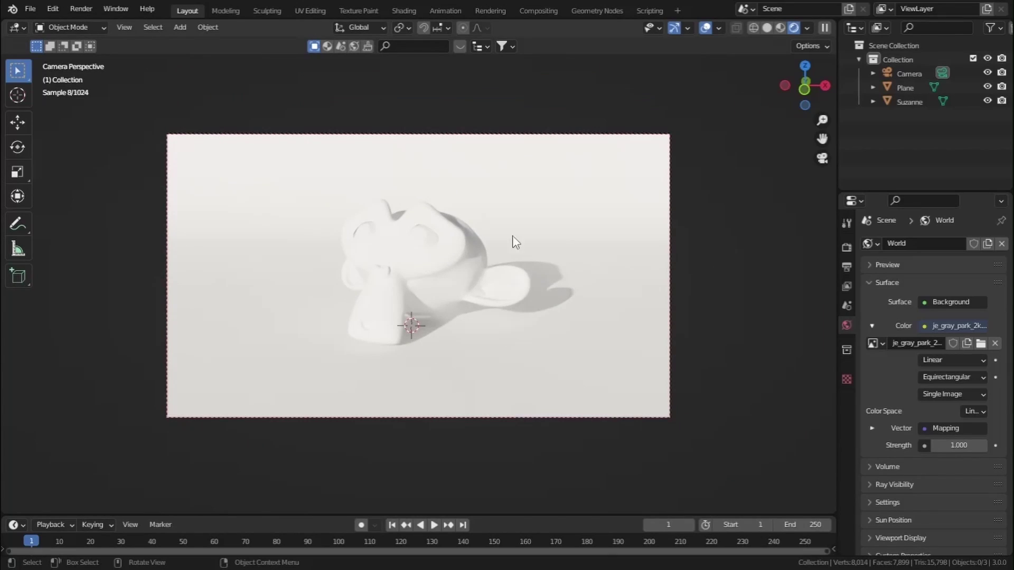
# Step: Set the Mapping node's Z rotation to 0° for the je_gray_park_2k.hdr environment in the Shading workspace
pyautogui.click(398, 9)
pyautogui.scroll(2, 586, 476)
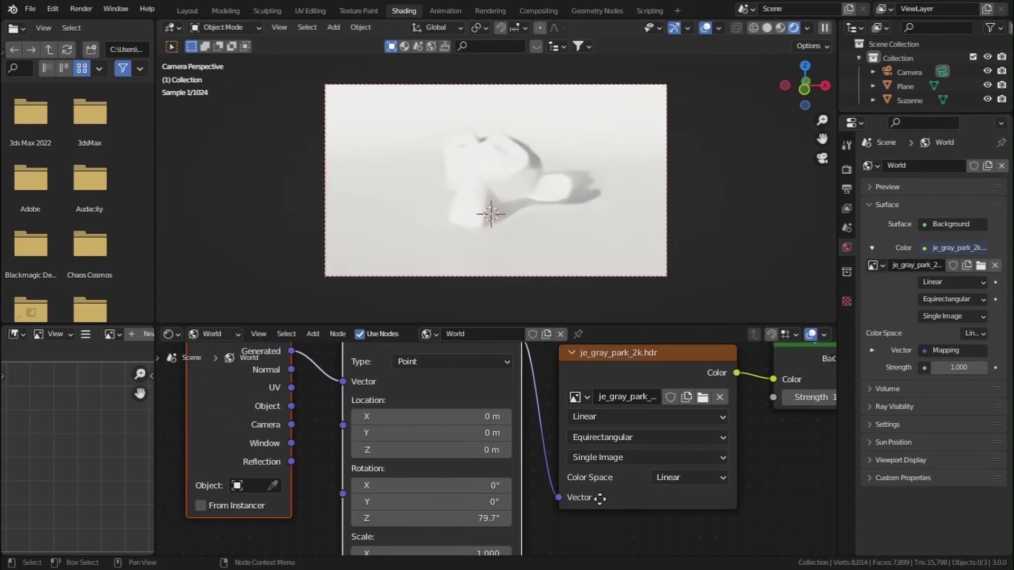
pyautogui.scroll(-3, 599, 498)
pyautogui.doubleClick(493, 501)
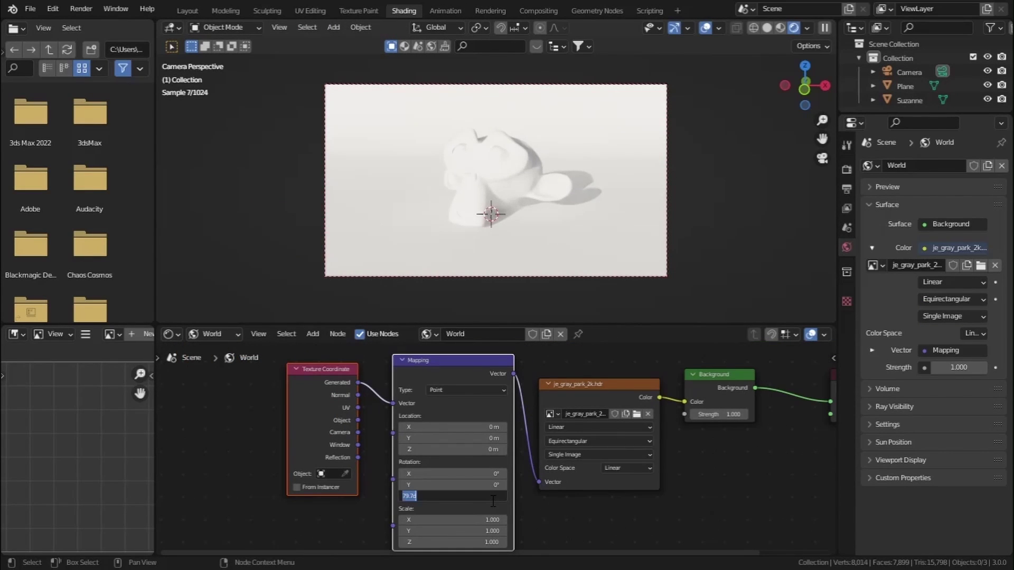
pyautogui.write('0')
pyautogui.press('Return')
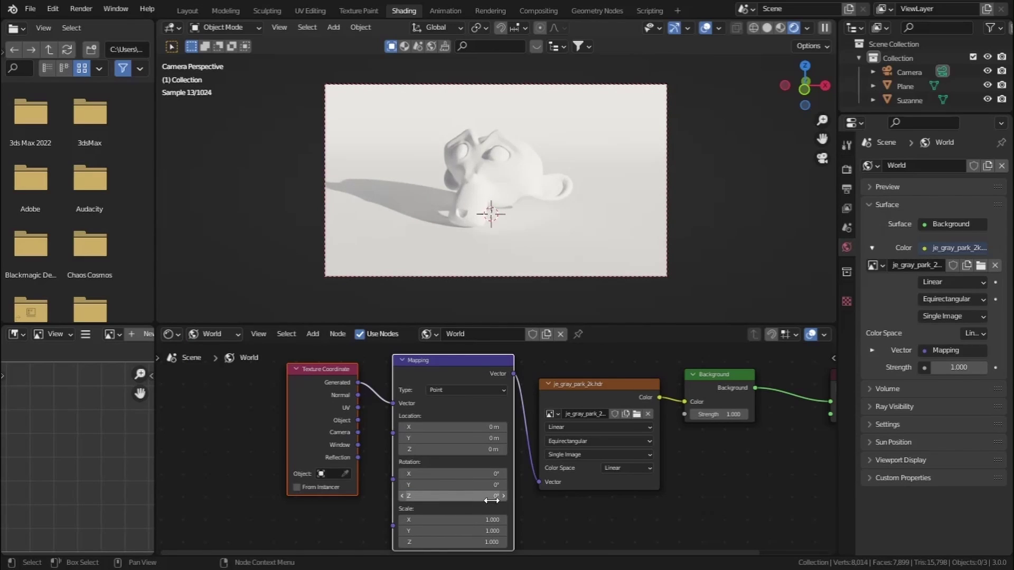
# Step: Try a strength of 11.5 on the world's Background node, then set it to 0.3
pyautogui.keyDown('ctrl'); pyautogui.hscroll(5, 550, 429); pyautogui.keyUp('ctrl')
pyautogui.scroll(1, 550, 429)
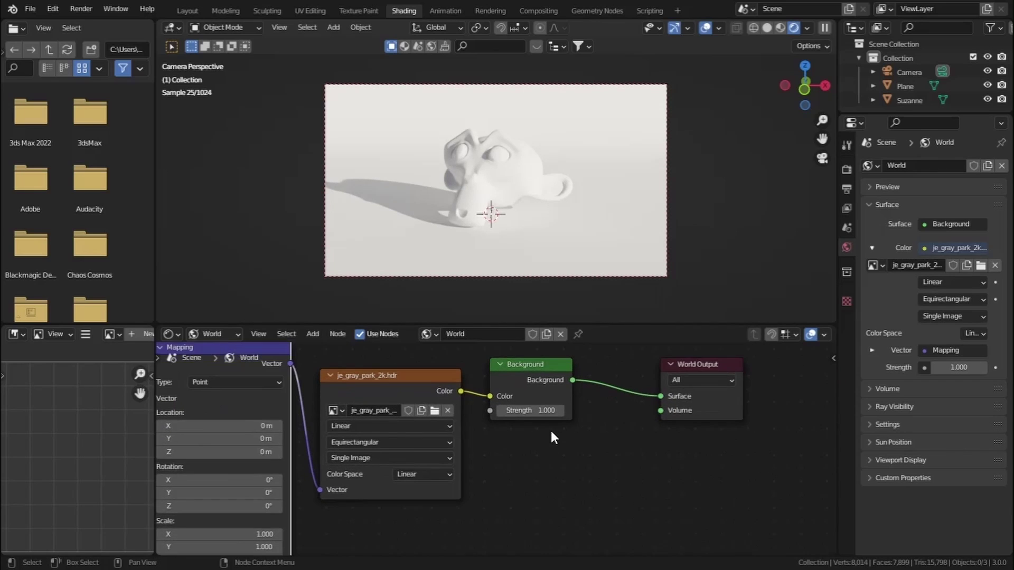
pyautogui.scroll(2, 549, 429)
pyautogui.moveTo(550, 429); pyautogui.dragTo(534, 478, button='middle')
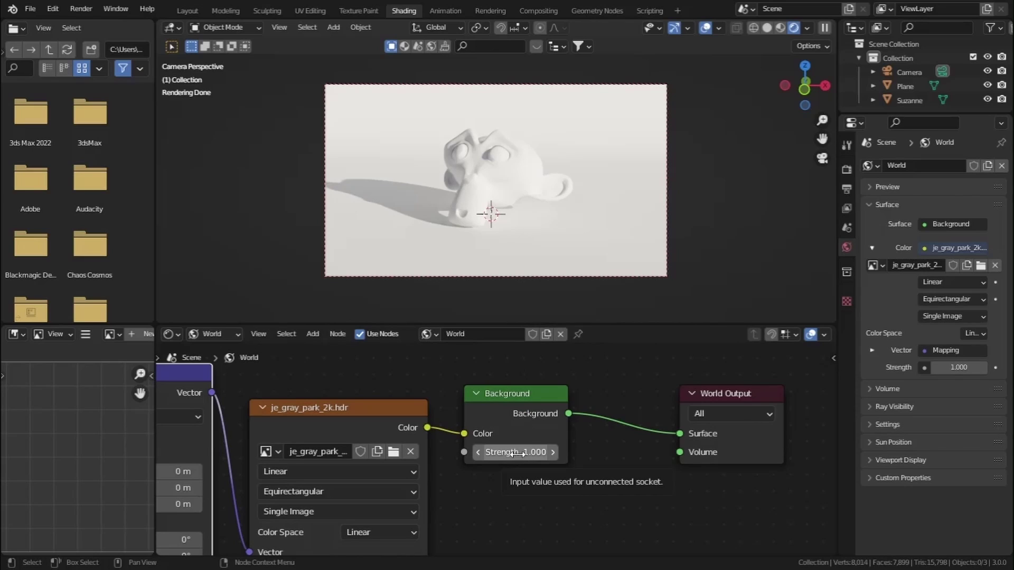
pyautogui.moveTo(524, 460); pyautogui.dragTo(575, 460)
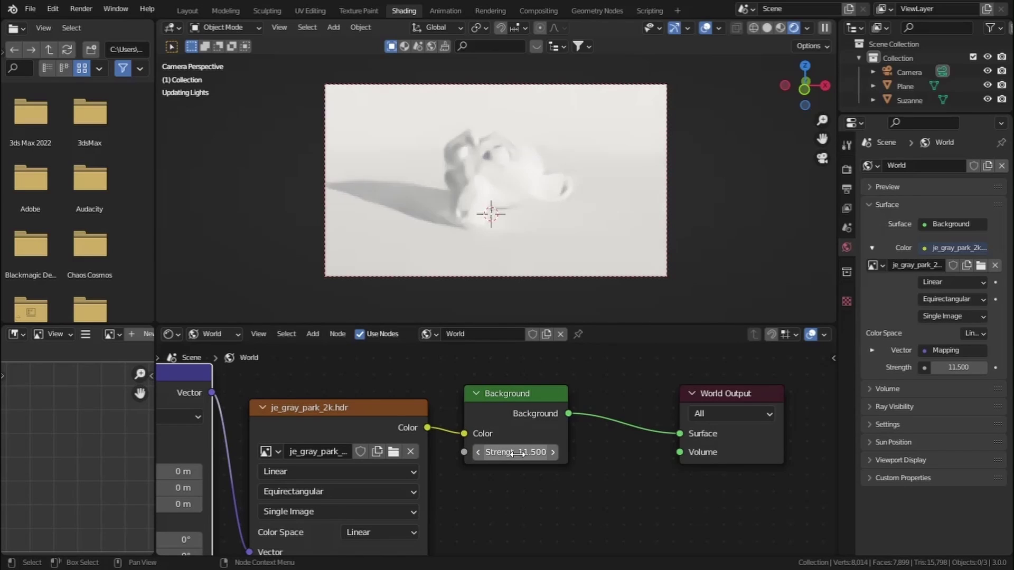
pyautogui.press('BackSpace')
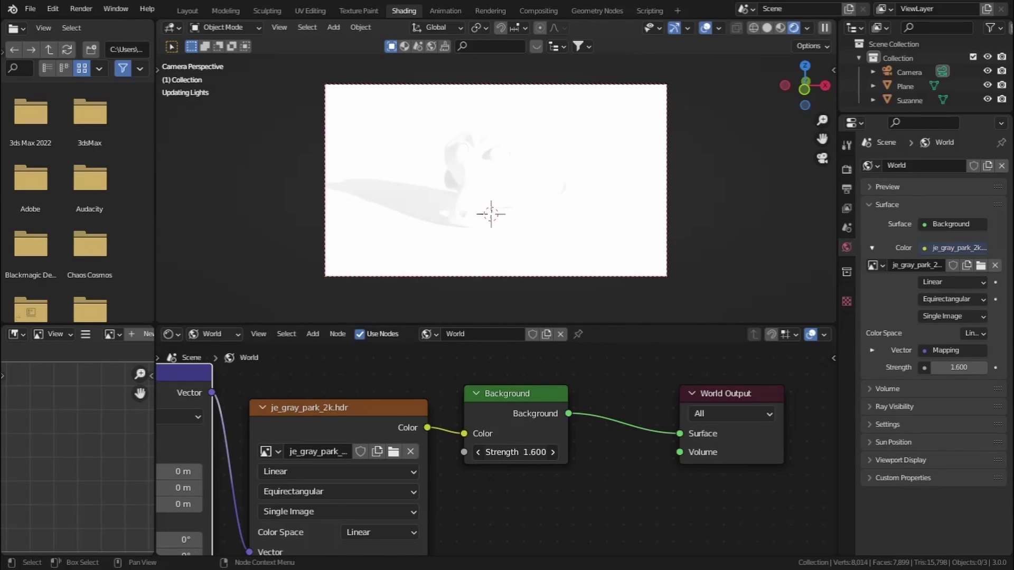
pyautogui.click(554, 454)
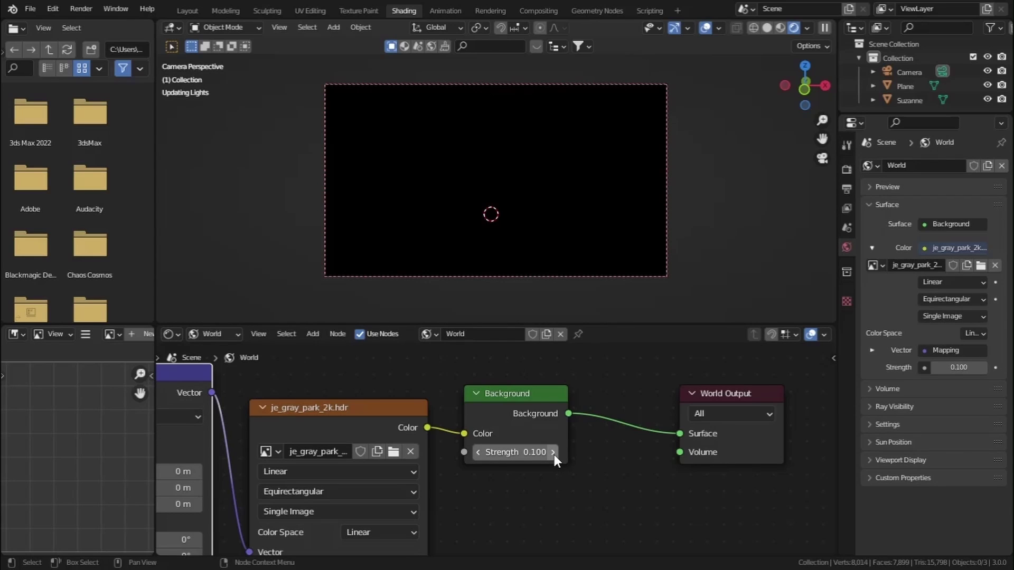
pyautogui.click(554, 452)
pyautogui.click(554, 453)
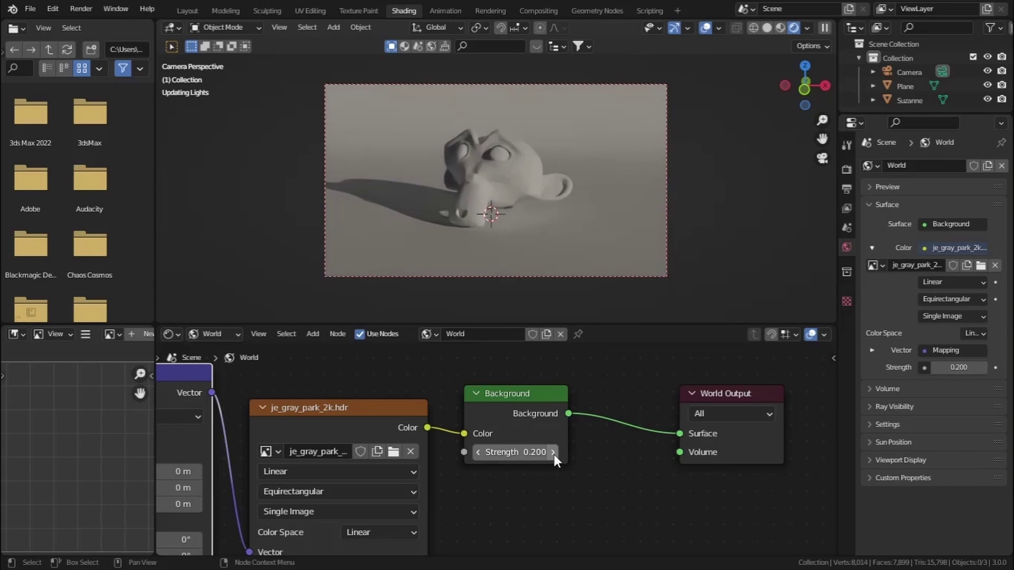
# Step: Make room beside the Background node and insert a Gamma node between the je_gray_park_2k.hdr texture and the Background node
pyautogui.moveTo(484, 394); pyautogui.dragTo(642, 390)
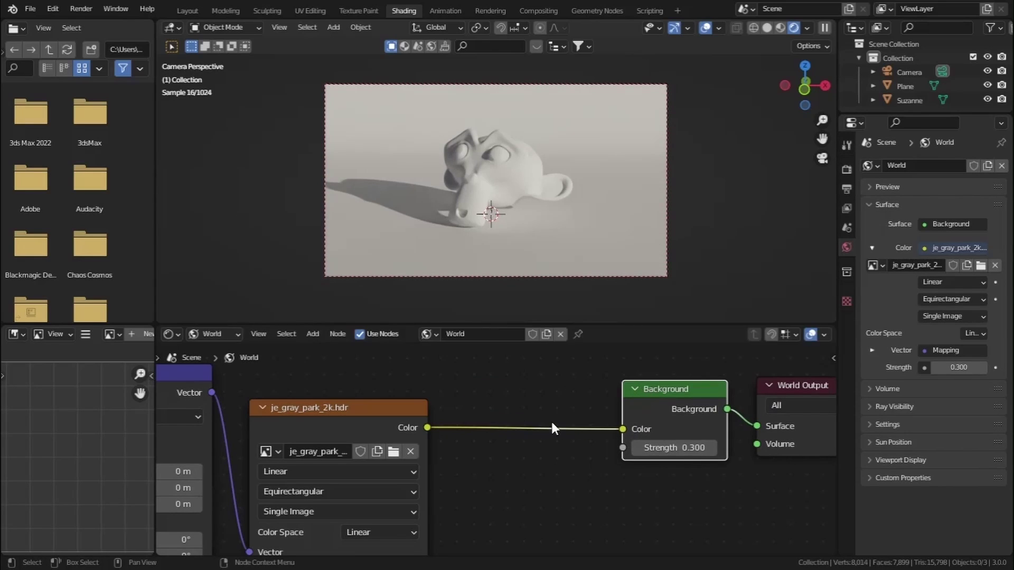
pyautogui.press('F3')
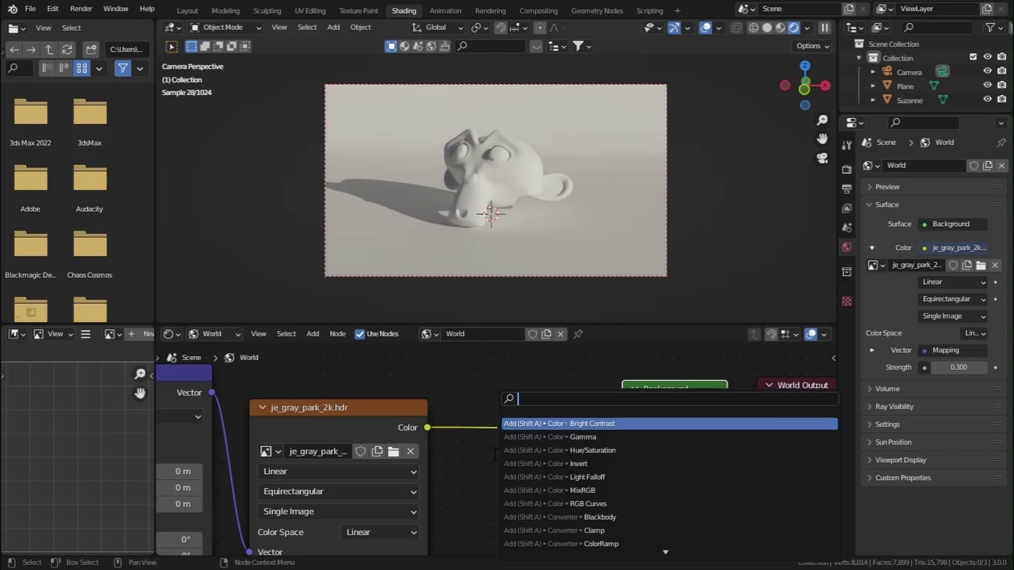
pyautogui.write('gamma')
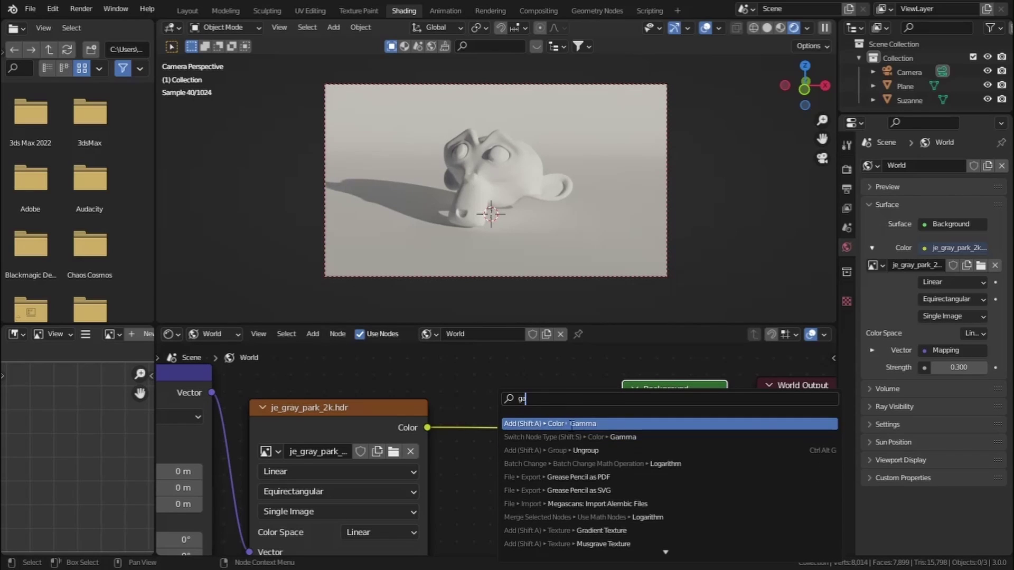
pyautogui.click(574, 429)
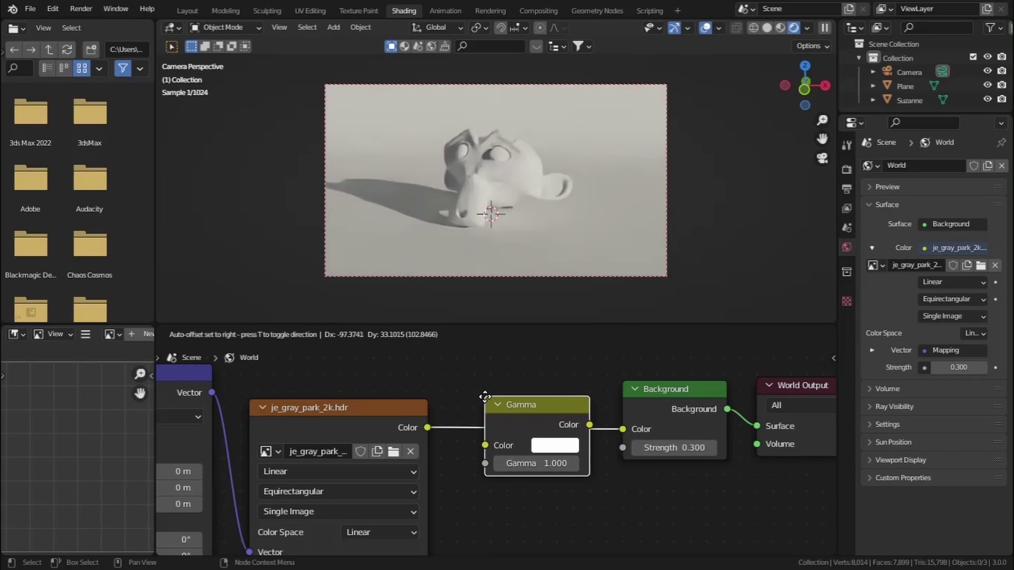
pyautogui.click(486, 396)
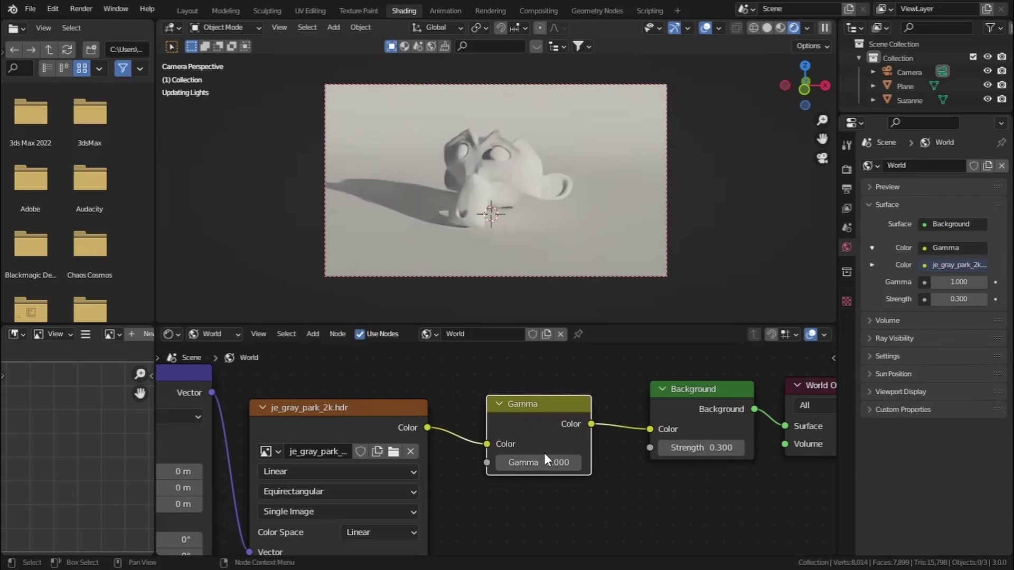
# Step: Set the Gamma node's value to 0.4
pyautogui.click(520, 467)
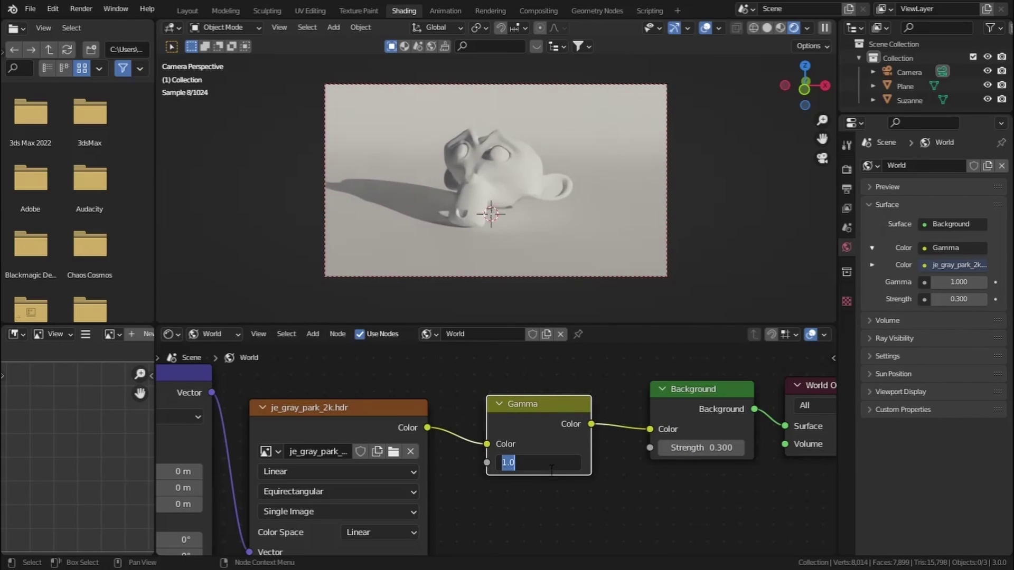
pyautogui.write('0.4')
pyautogui.press('Return')
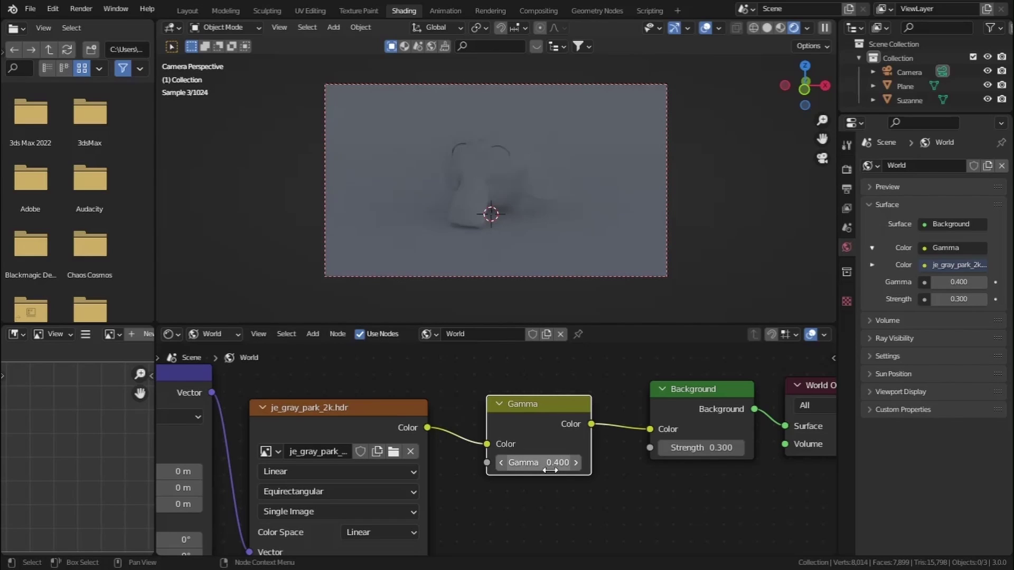
# Step: Raise the Background node's strength in small increments to 1.0
pyautogui.click(741, 446)
pyautogui.click(740, 447)
pyautogui.click(739, 447)
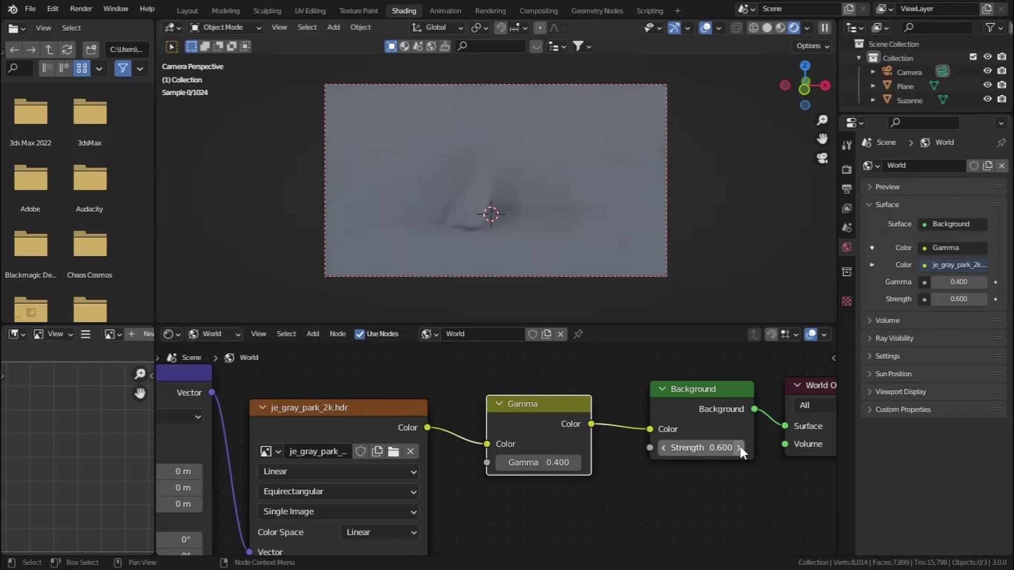
pyautogui.click(740, 447)
pyautogui.click(740, 447)
pyautogui.click(739, 447)
pyautogui.click(740, 447)
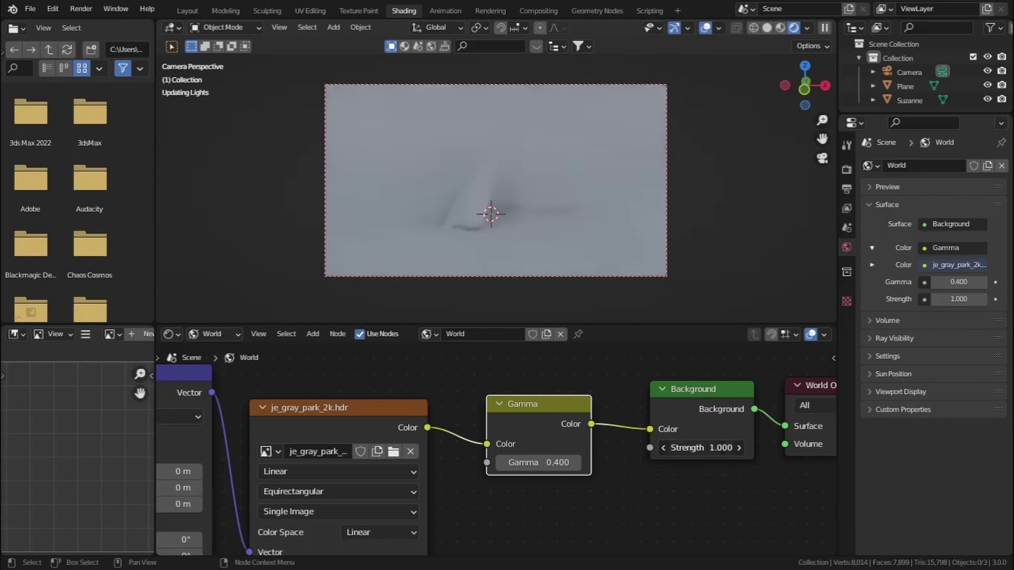
# Step: Try a Background strength of 20, then reduce it to 5
pyautogui.click(723, 447)
pyautogui.write('20')
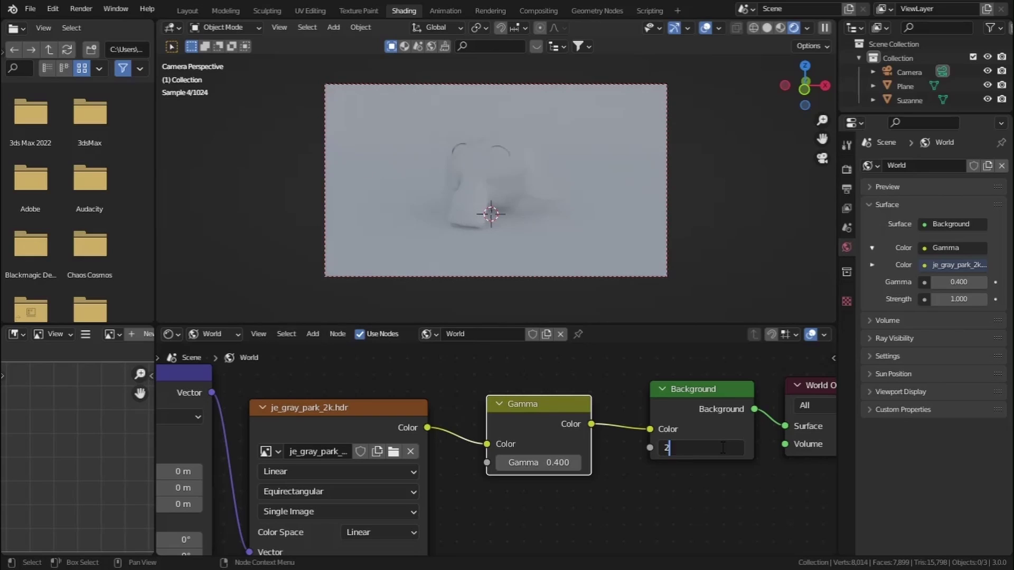
pyautogui.press('Return')
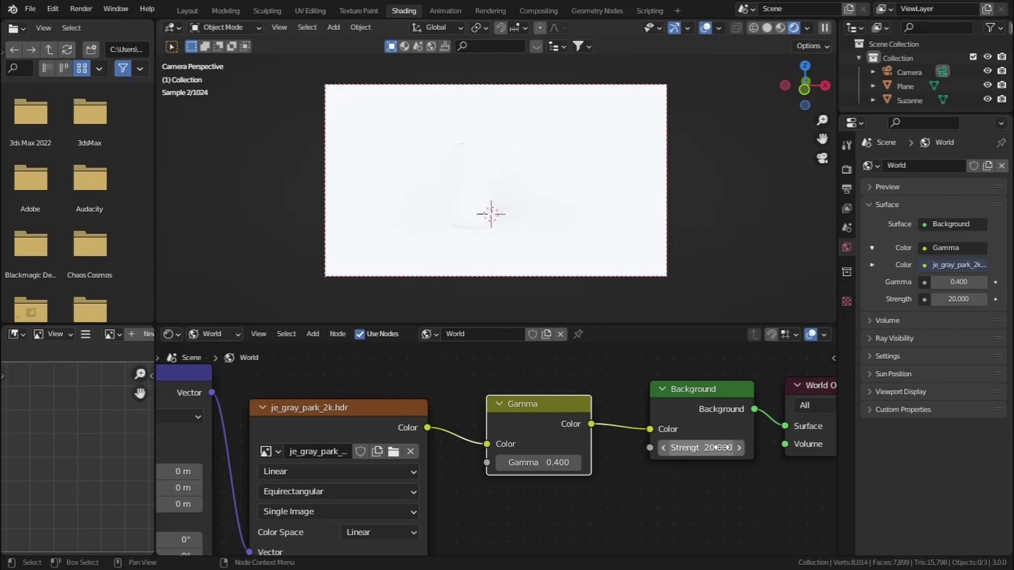
pyautogui.click(719, 447)
pyautogui.write('5')
pyautogui.press('Return')
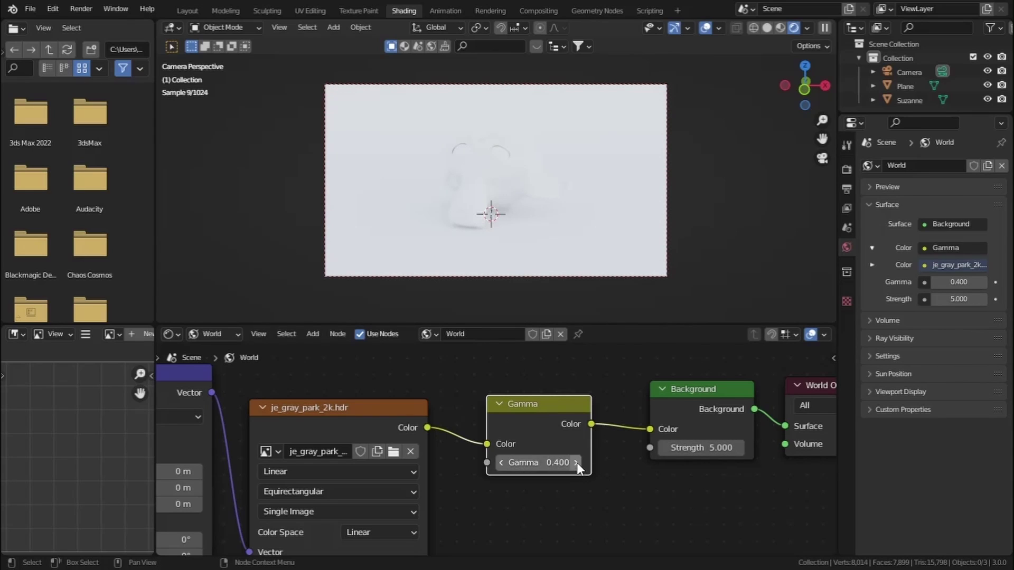
# Step: Raise the Gamma node's value in increments to 0.7, then set it to 1
pyautogui.click(577, 463)
pyautogui.click(577, 462)
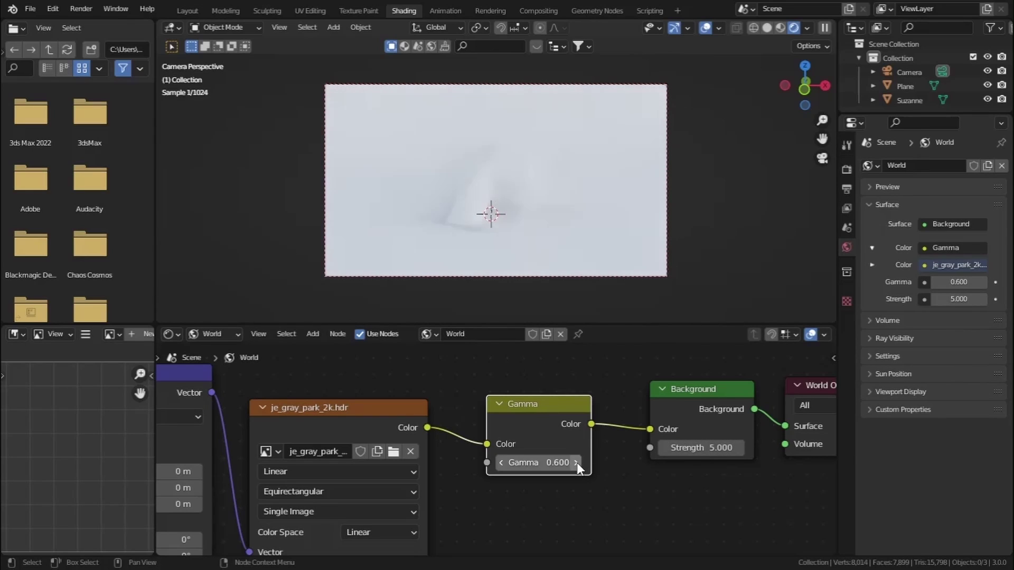
pyautogui.click(576, 463)
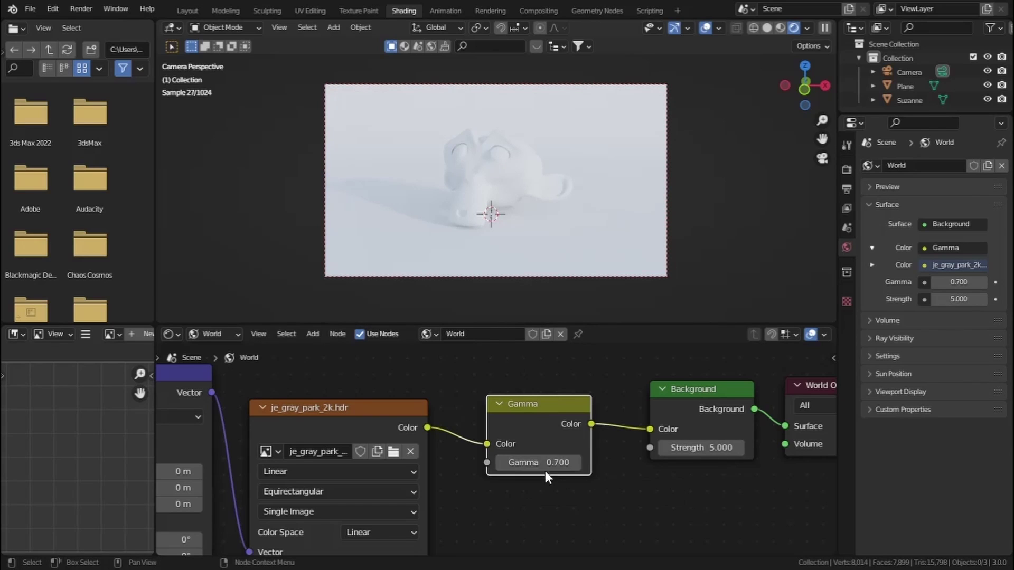
pyautogui.click(563, 463)
pyautogui.write('1')
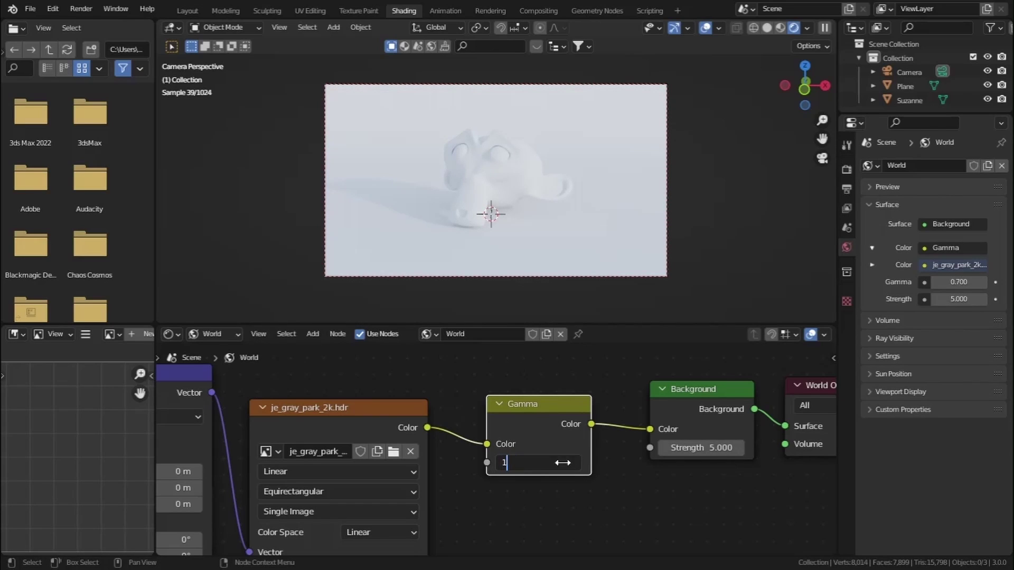
pyautogui.press('Return')
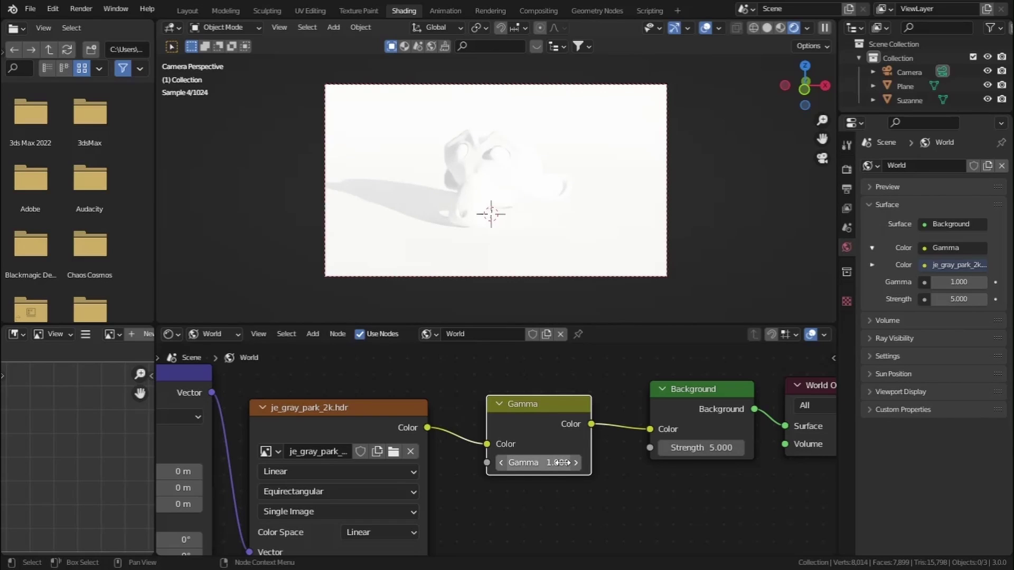
# Step: Set the Gamma node's value to 0.6
pyautogui.click(528, 464)
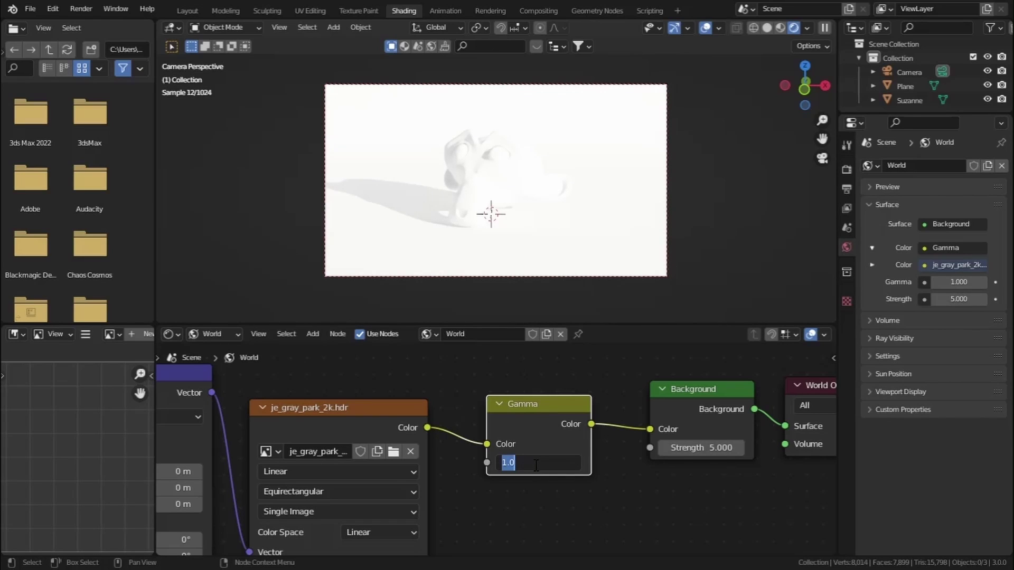
pyautogui.press('BackSpace')
pyautogui.write('.6')
pyautogui.press('Return')
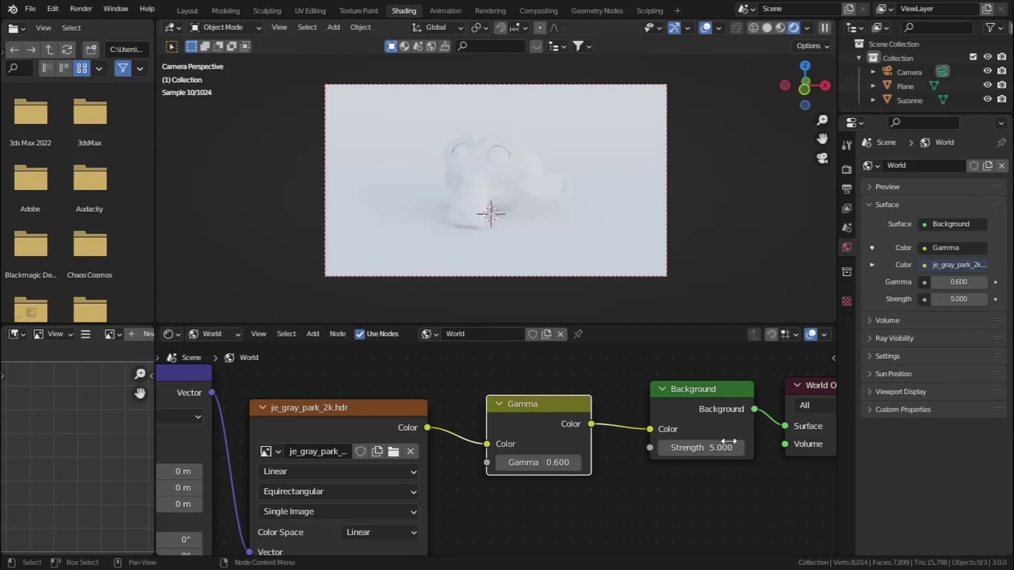
# Step: Set the Background node's strength to 10 and check the lighting in the Layout workspace
pyautogui.click(695, 449)
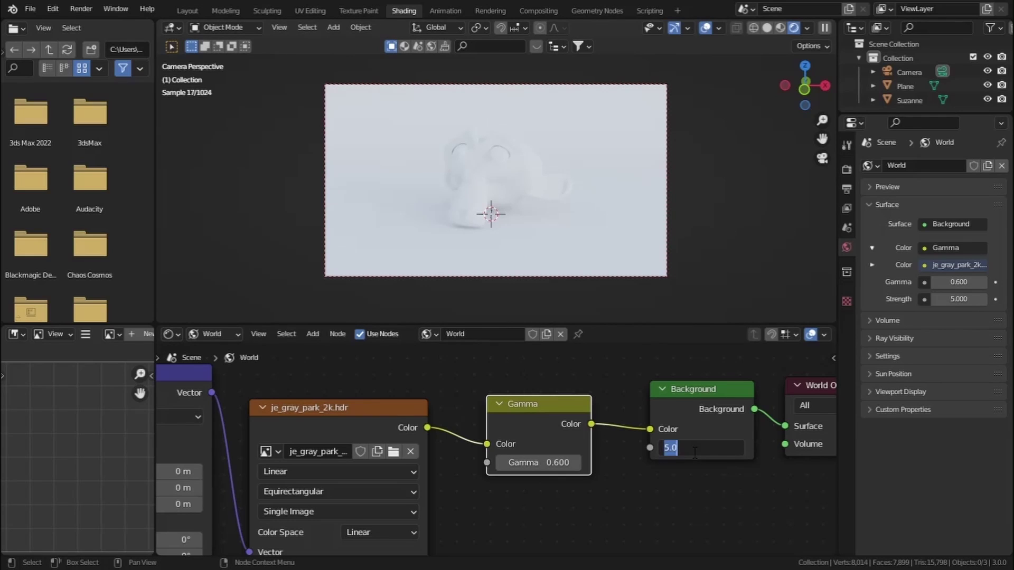
pyautogui.write('10')
pyautogui.press('Return')
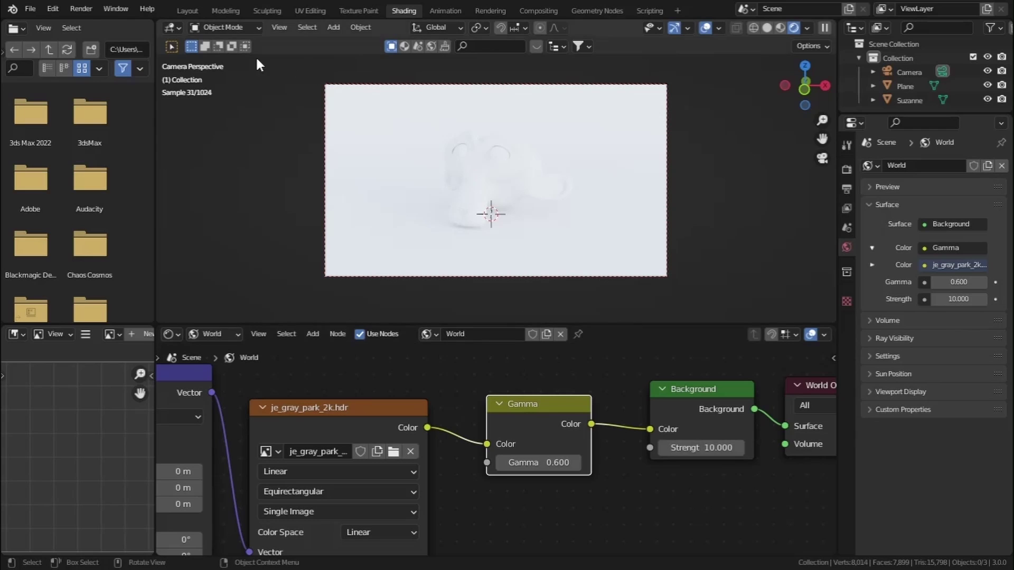
pyautogui.click(191, 11)
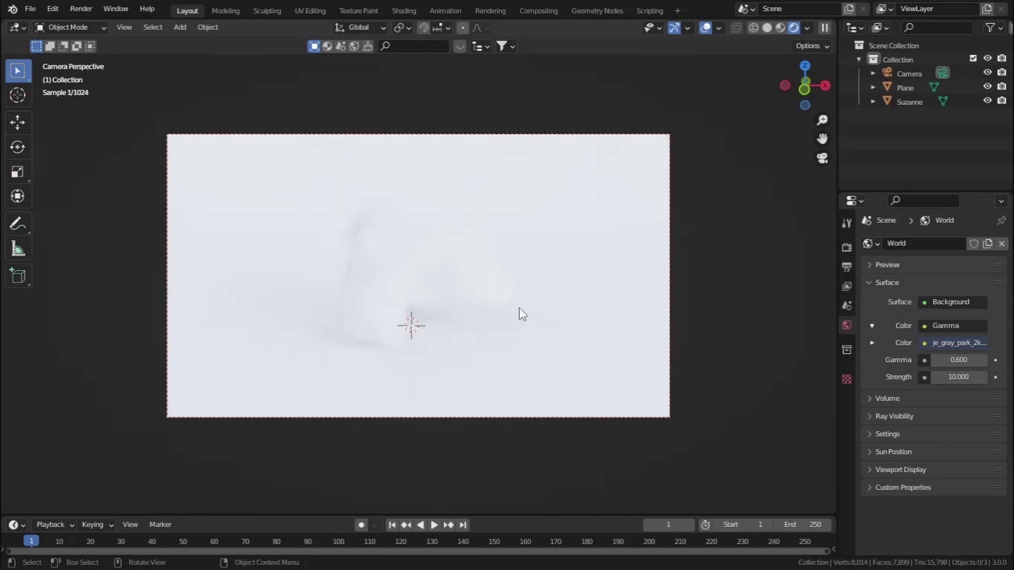
# Step: Return to the Shading workspace, set Background strength to 5 and Gamma to 0.7, and view the lighting in the Layout workspace
pyautogui.click(404, 11)
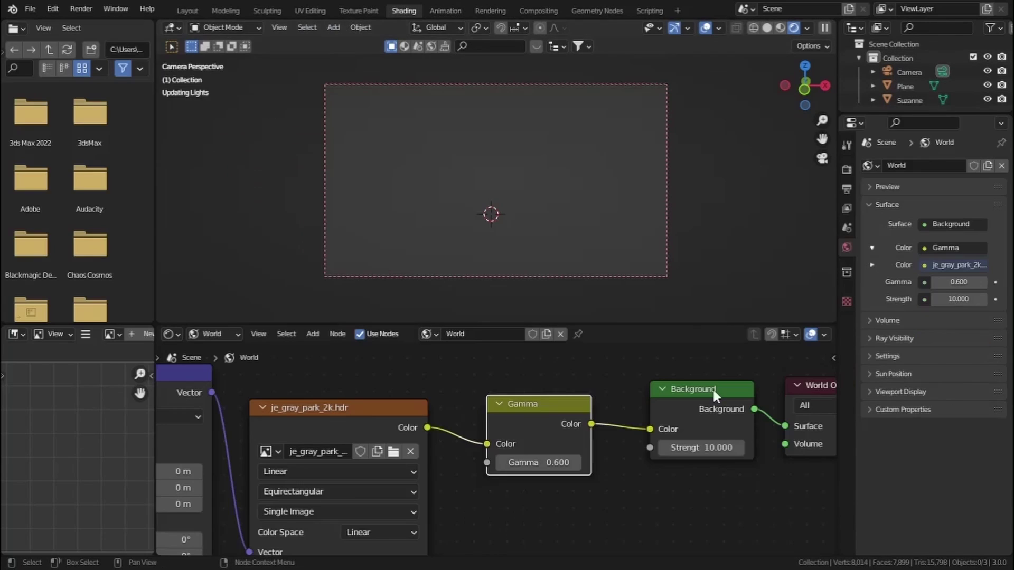
pyautogui.click(701, 444)
pyautogui.write('5')
pyautogui.press('Return')
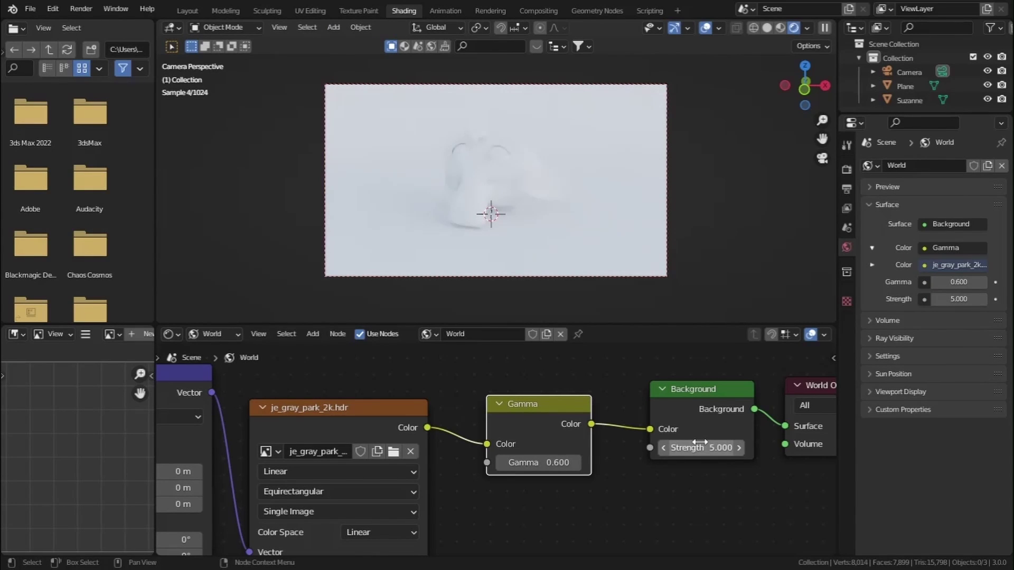
pyautogui.click(576, 464)
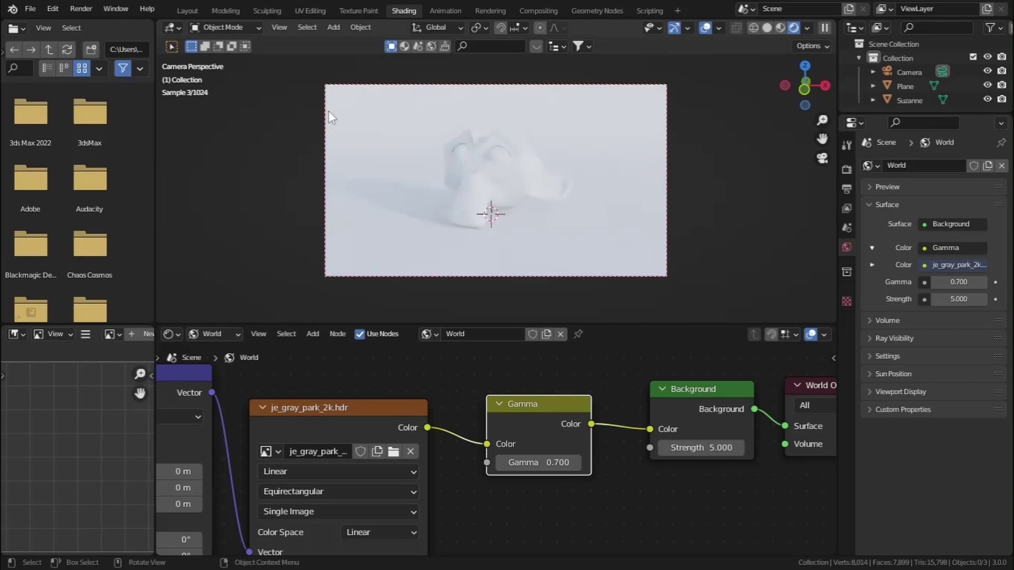
pyautogui.click(186, 11)
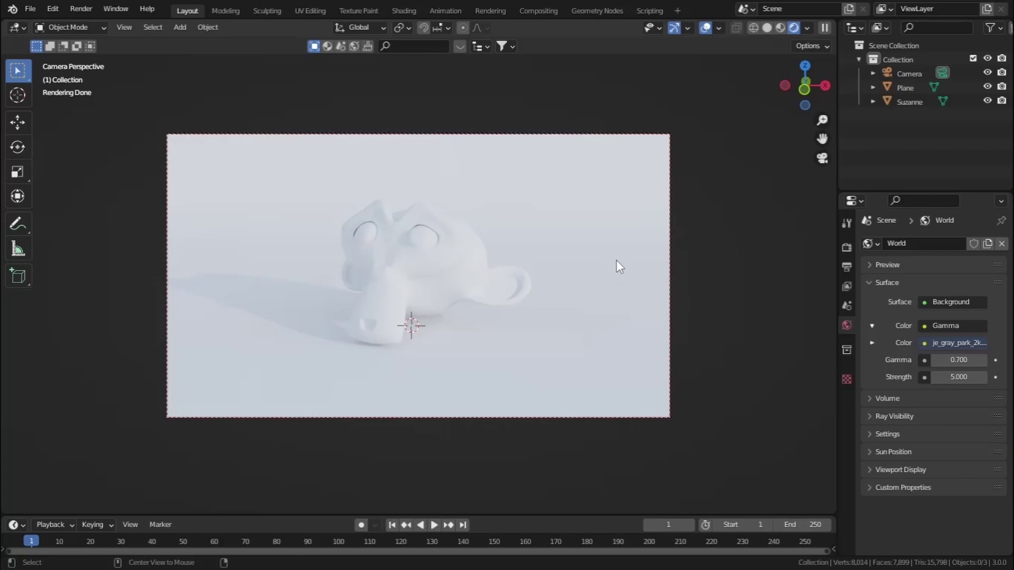
# Step: Switch to Poly Haven in the browser and look through the full HDRI collection for other lighting environments
pyautogui.hotkey('alt', 'Tab')
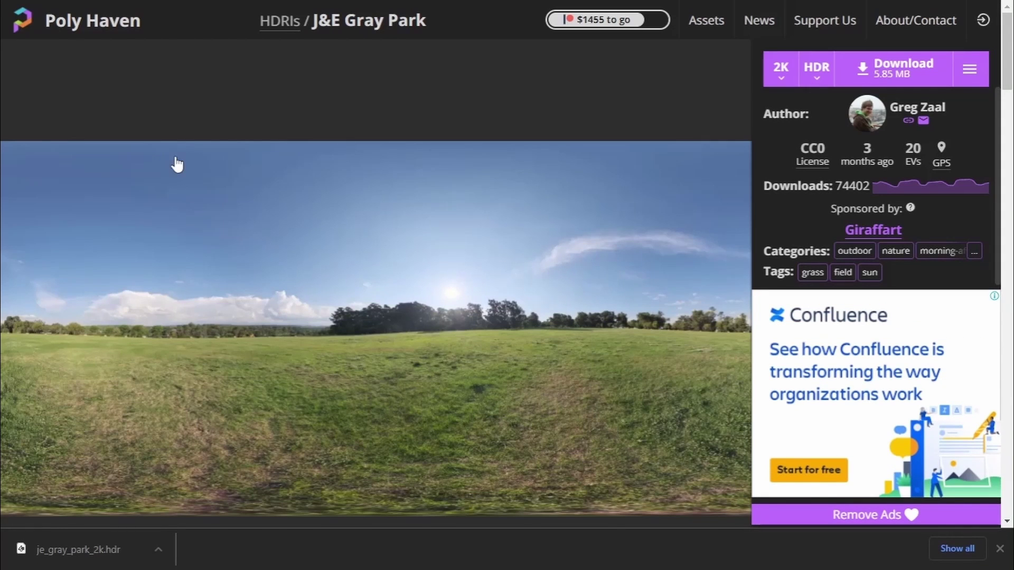
pyautogui.click(280, 20)
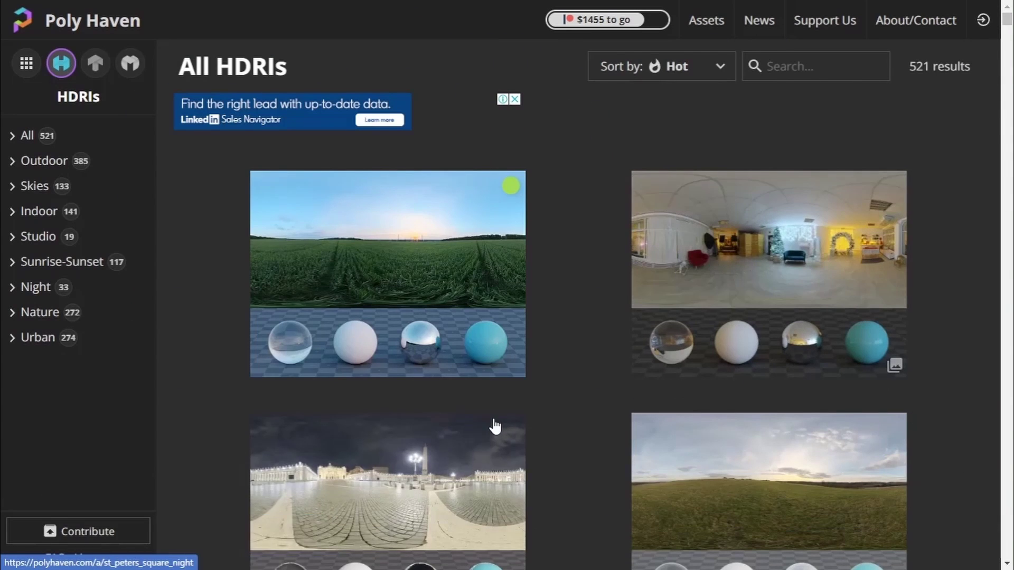
pyautogui.scroll(-4, 602, 377)
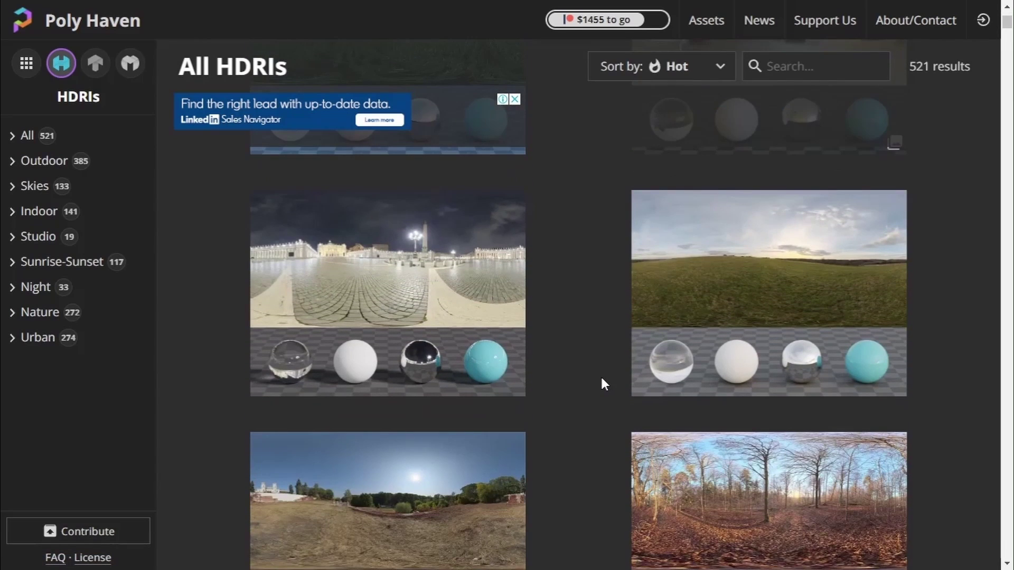
pyautogui.scroll(-2, 603, 383)
pyautogui.scroll(5, 603, 383)
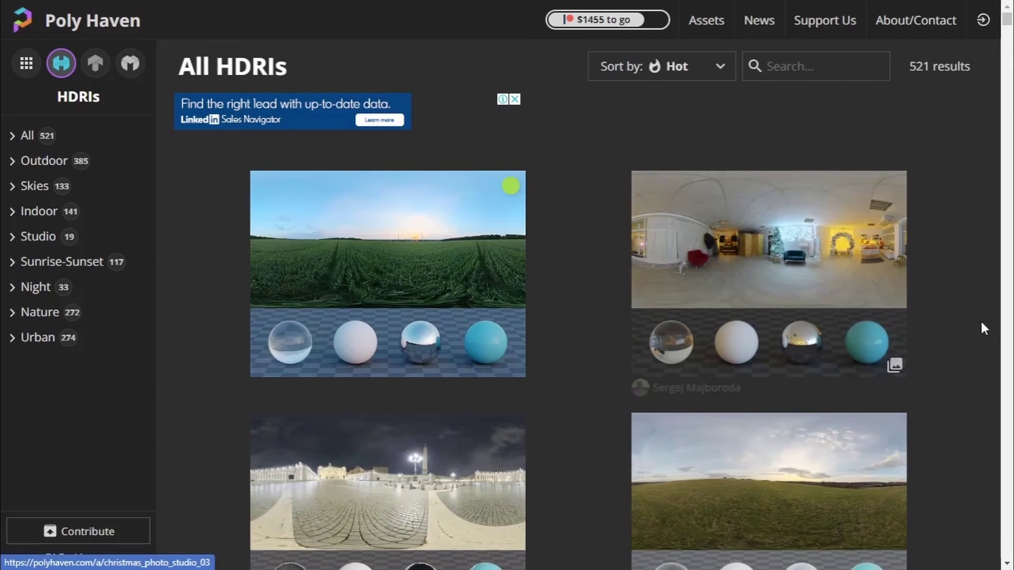
pyautogui.scroll(-7, 958, 351)
pyautogui.scroll(-2, 931, 366)
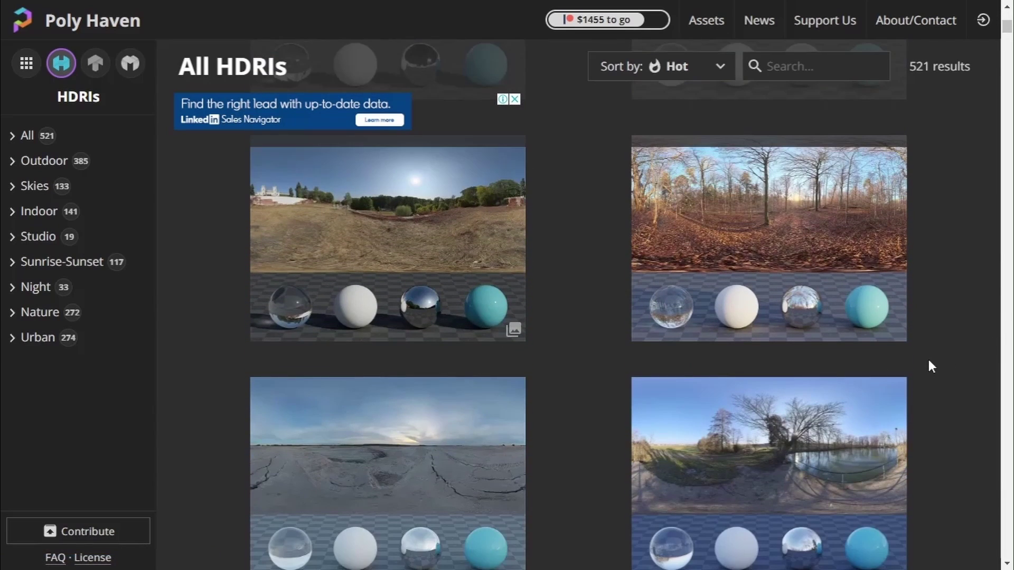
pyautogui.scroll(-1, 581, 322)
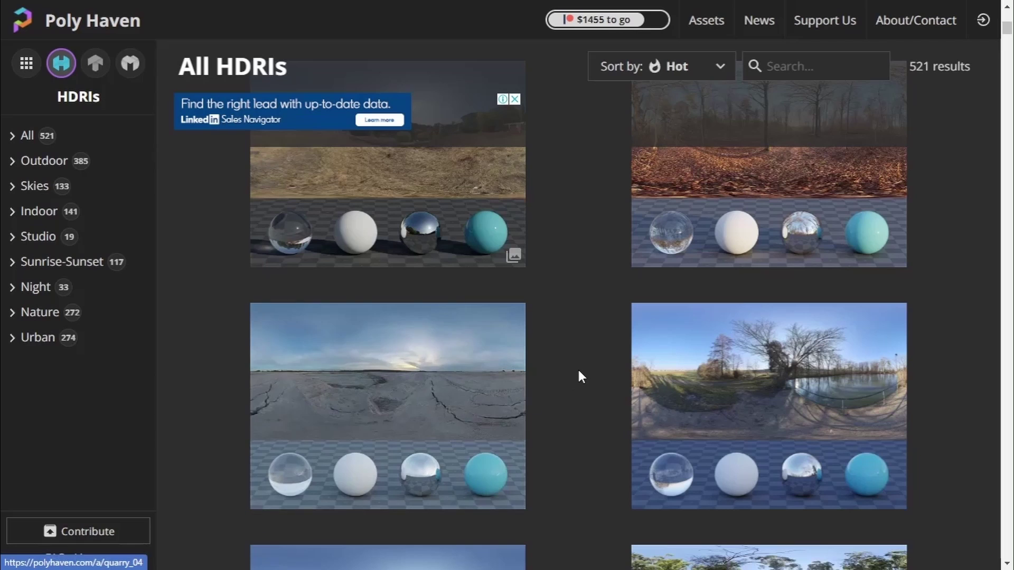
pyautogui.scroll(-4, 581, 376)
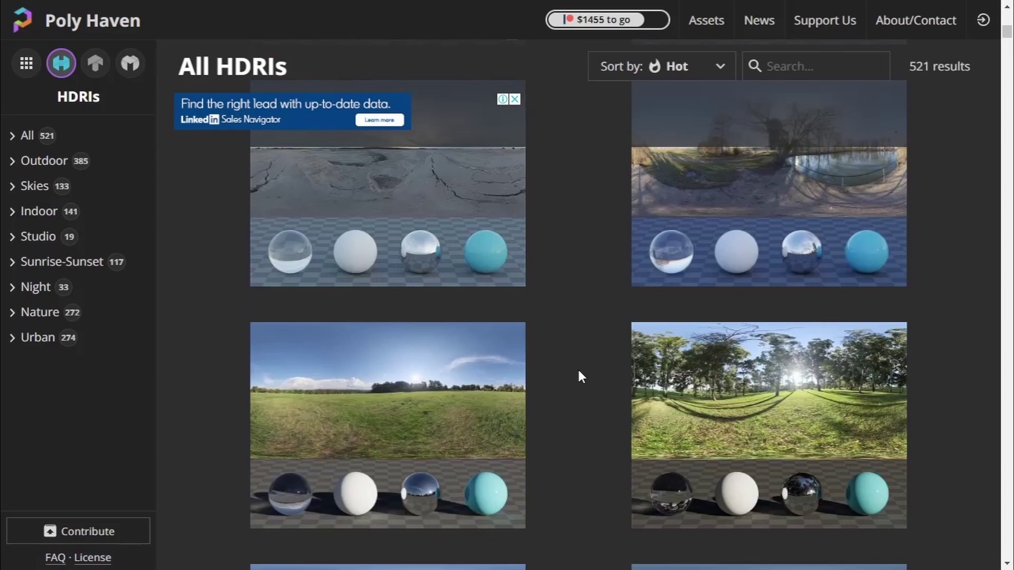
pyautogui.scroll(-7, 579, 376)
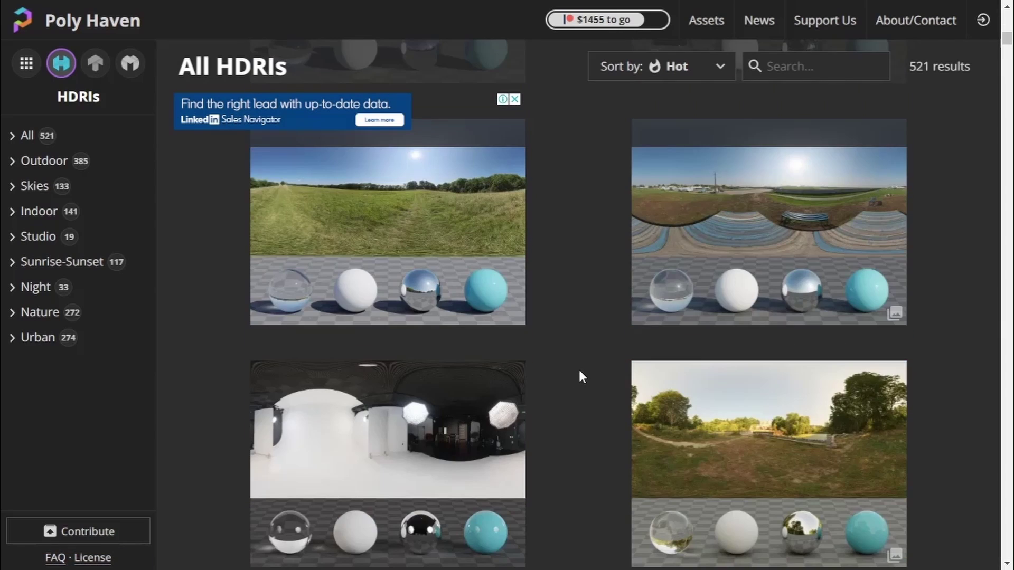